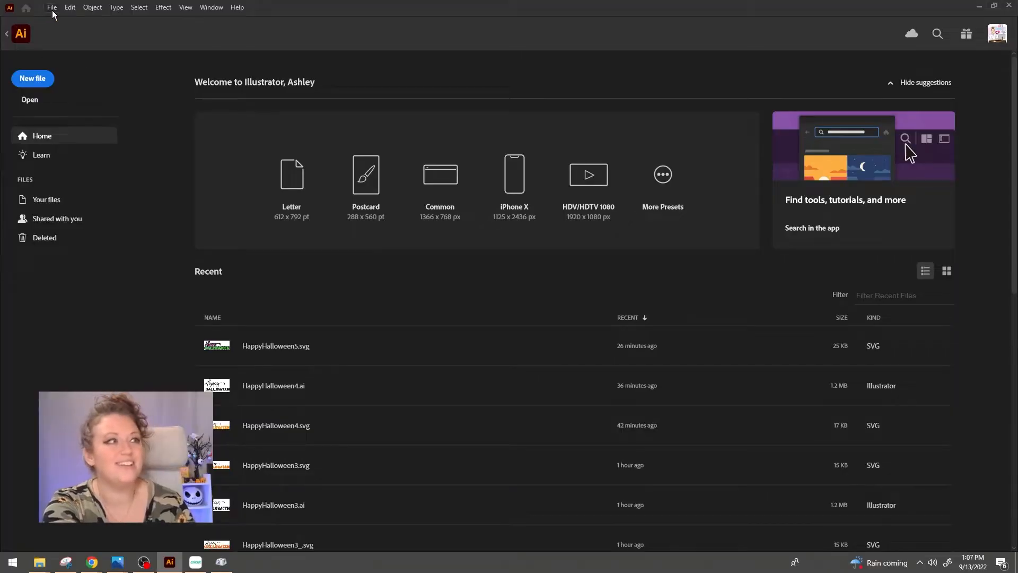
- Create a new 6 x 6 in print document with CMYK colour mode and 300 ppi raster effects
click(52, 8)
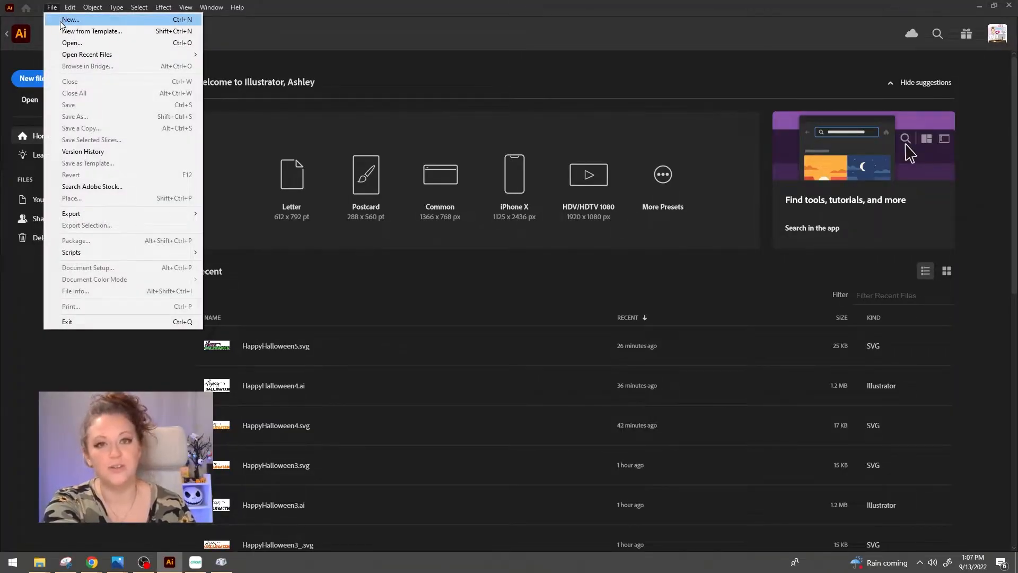
click(30, 55)
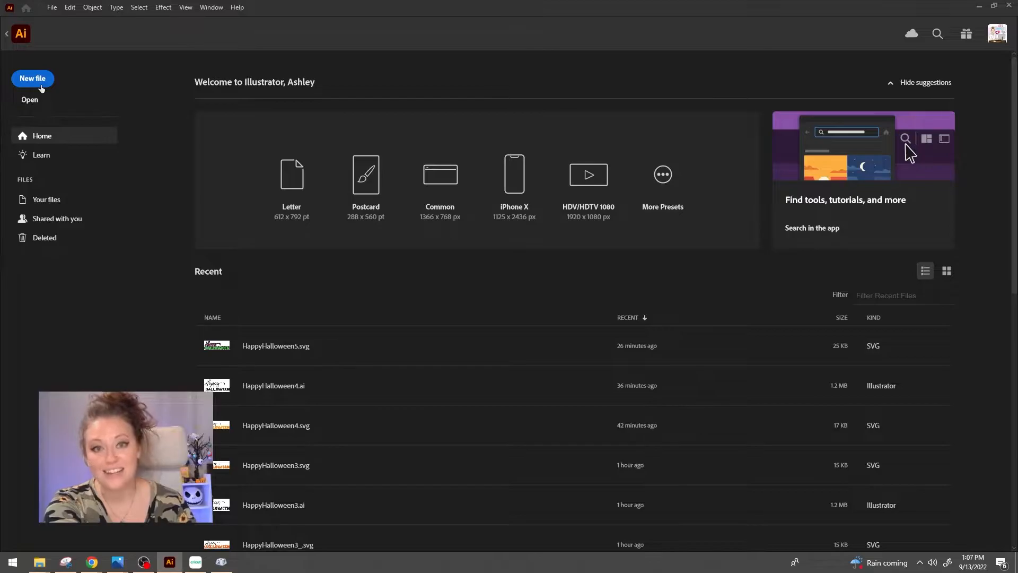
click(40, 85)
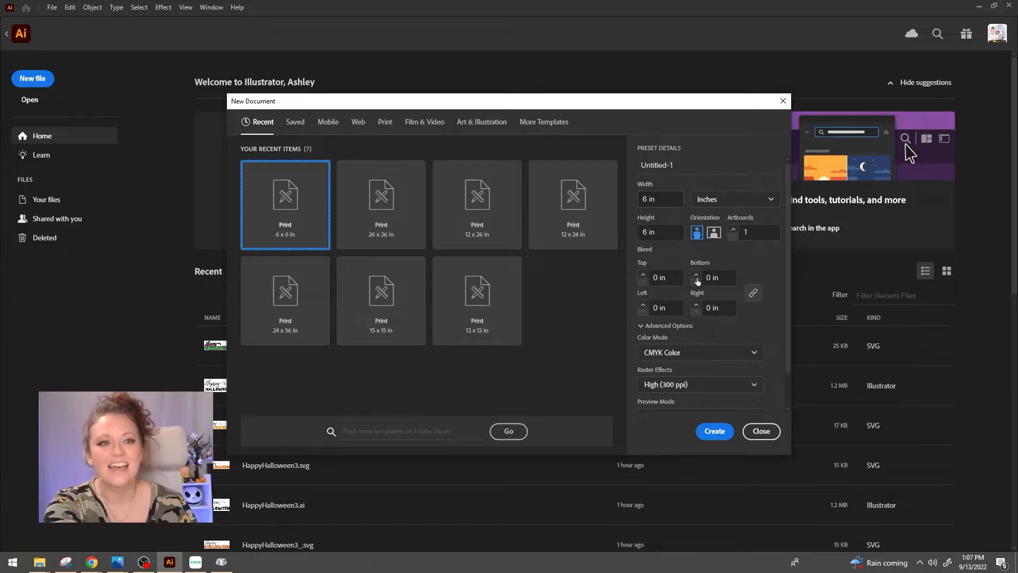
scroll(672, 352, down, 1)
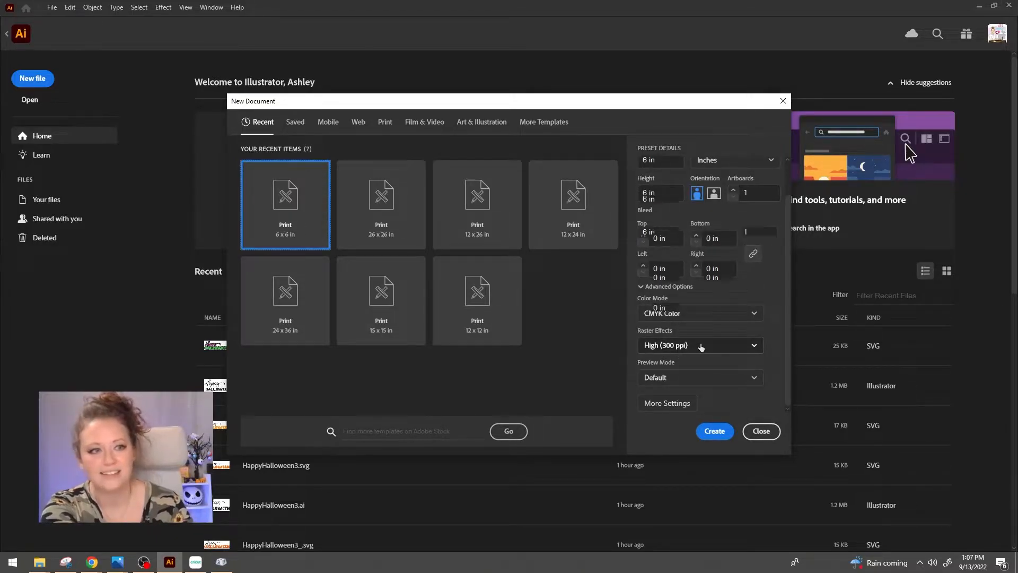
scroll(696, 346, up, 1)
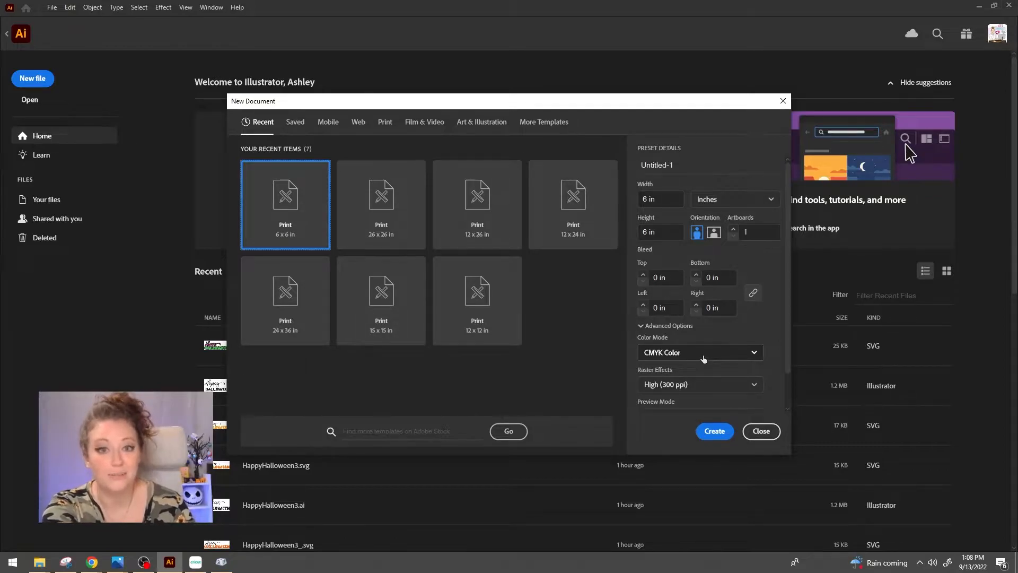
click(710, 429)
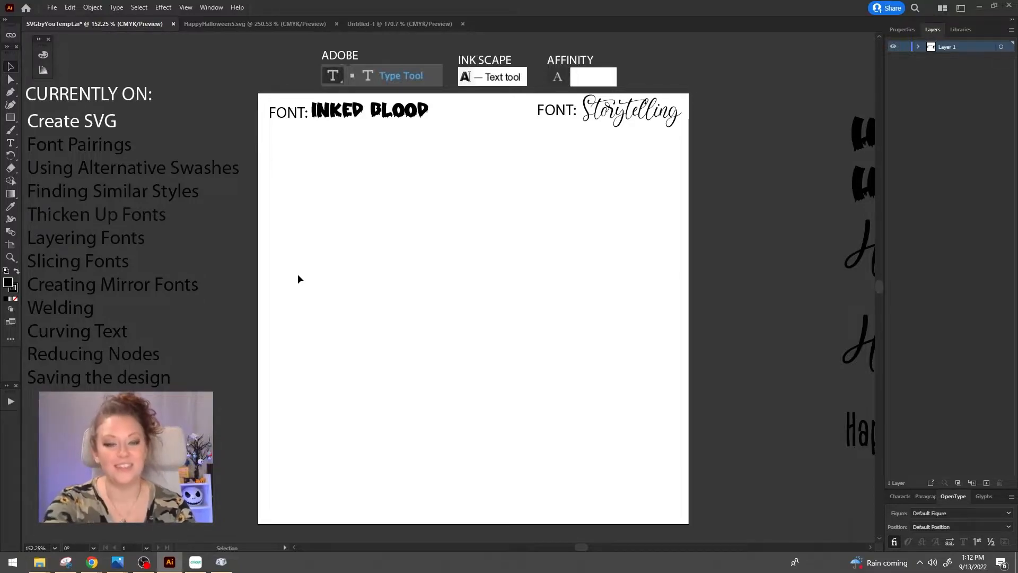
- Place a line of placeholder point text on the blank artboard with the Type tool
click(11, 143)
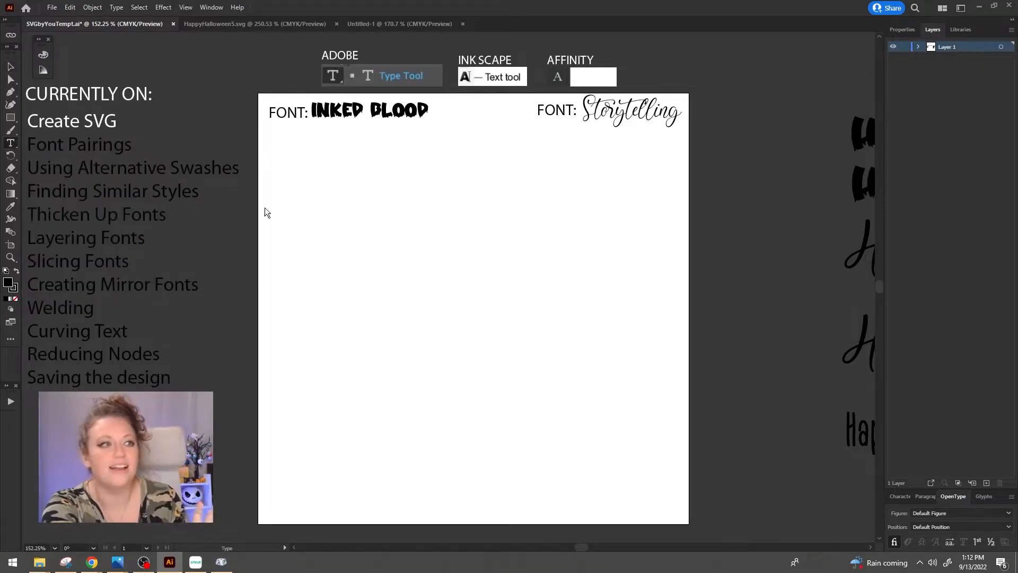
click(336, 234)
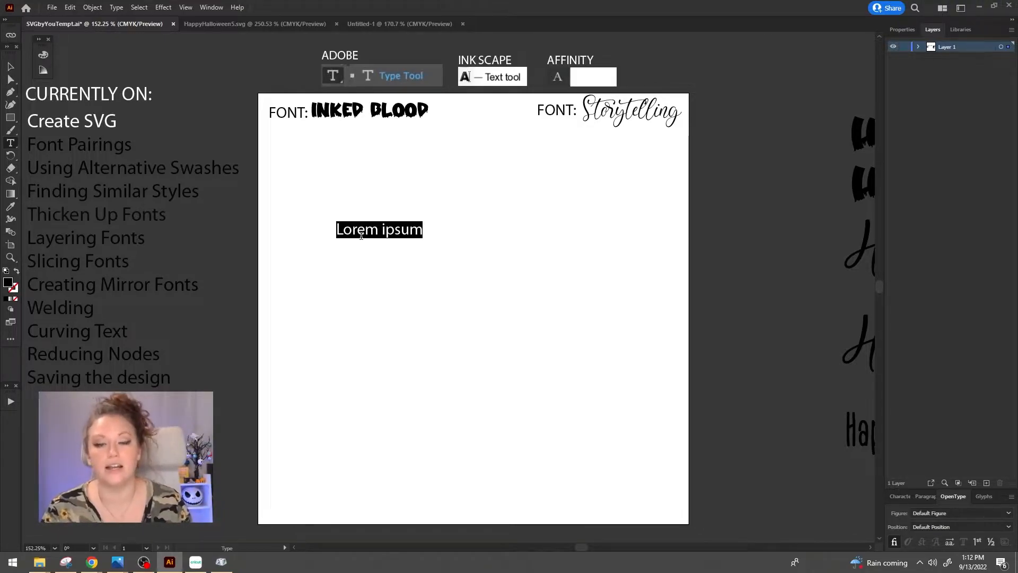
- Hide the Basic toolbar and show it again
click(211, 7)
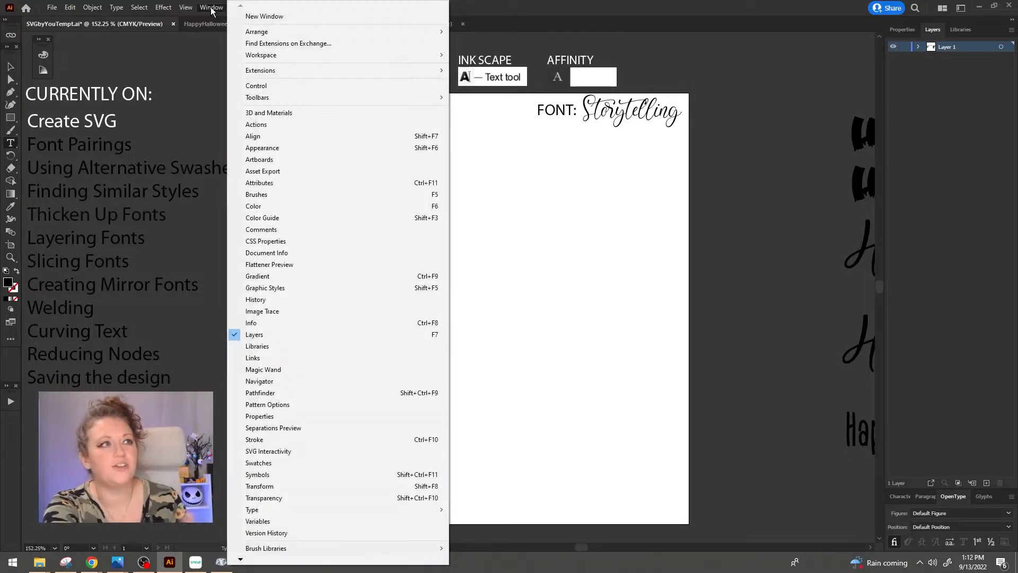
mouse_move(257, 98)
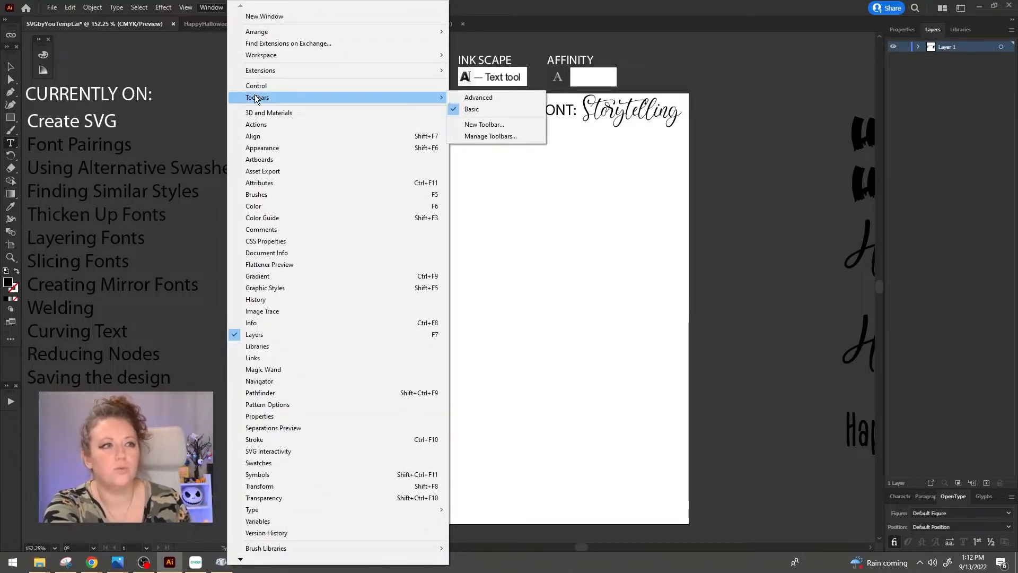
click(479, 110)
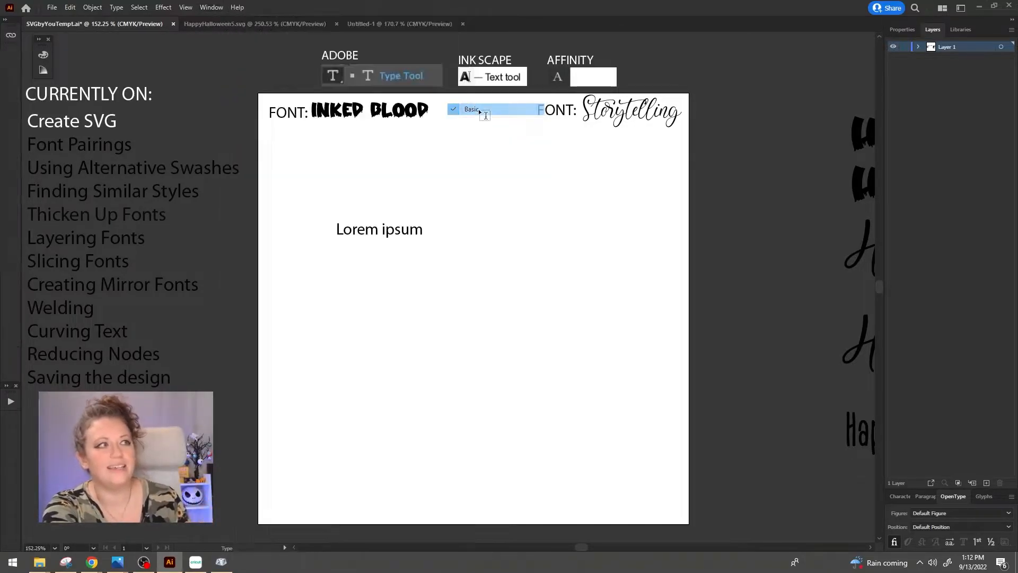
click(205, 7)
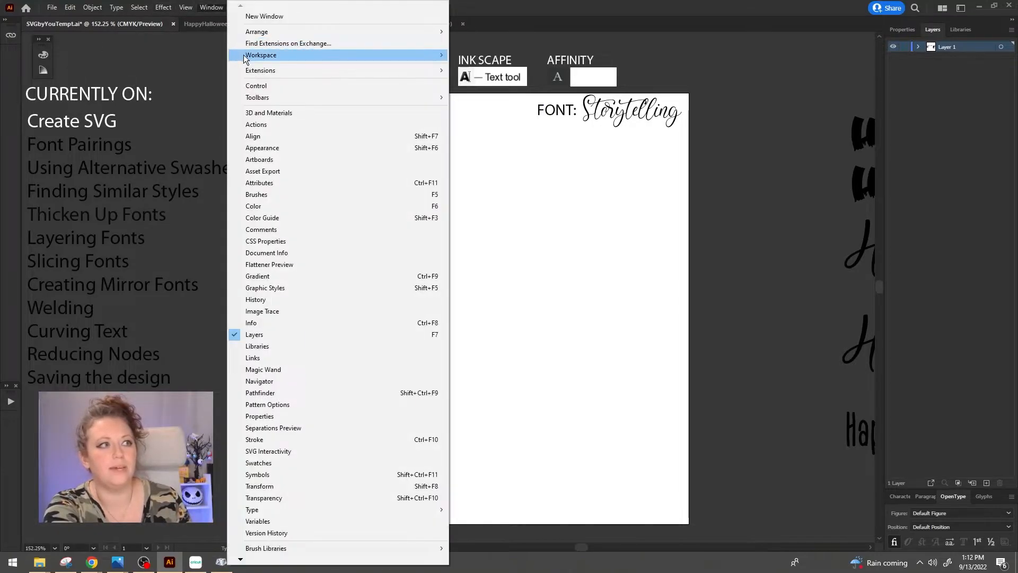
mouse_move(261, 71)
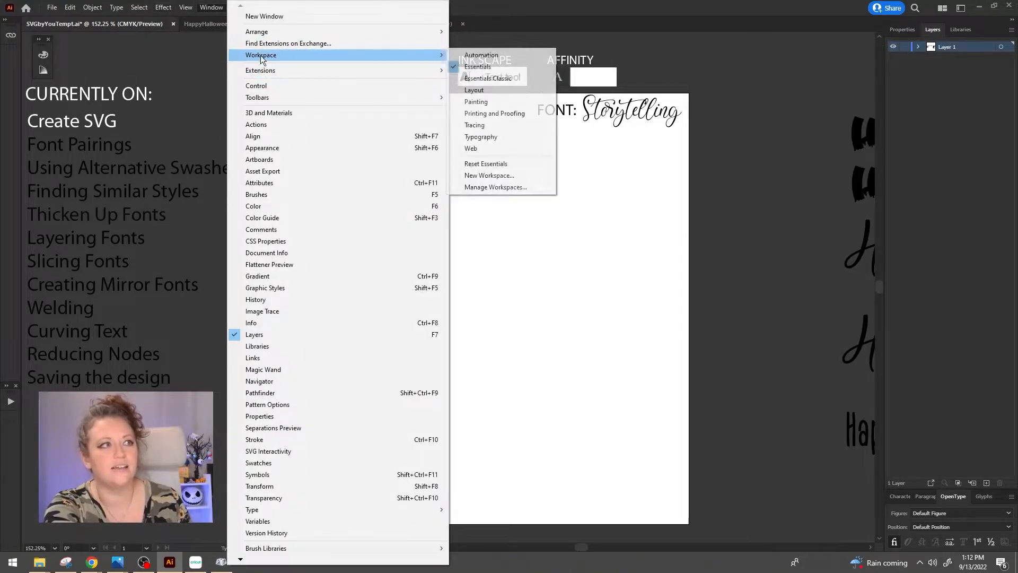
mouse_move(269, 97)
click(510, 112)
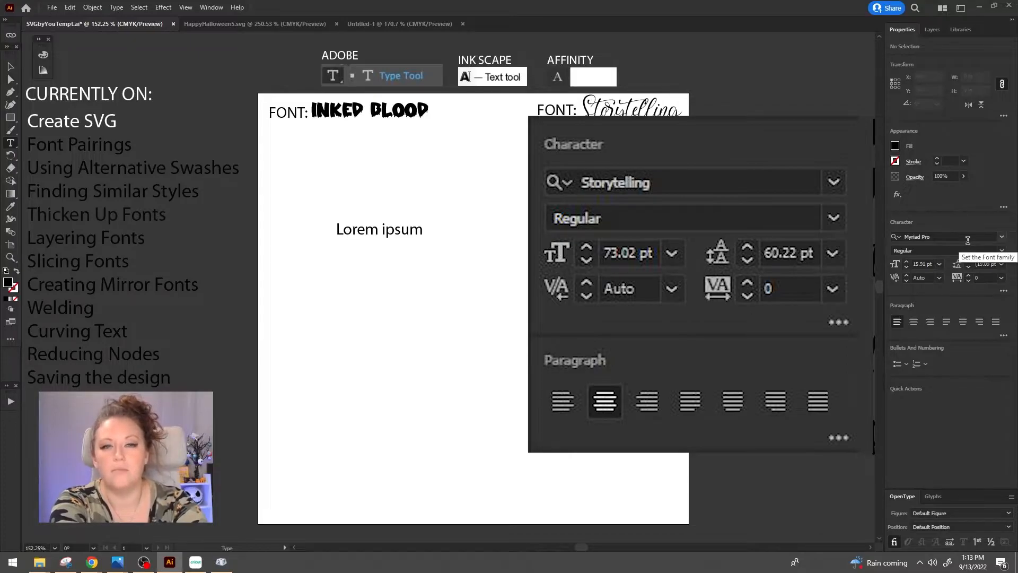
click(1003, 241)
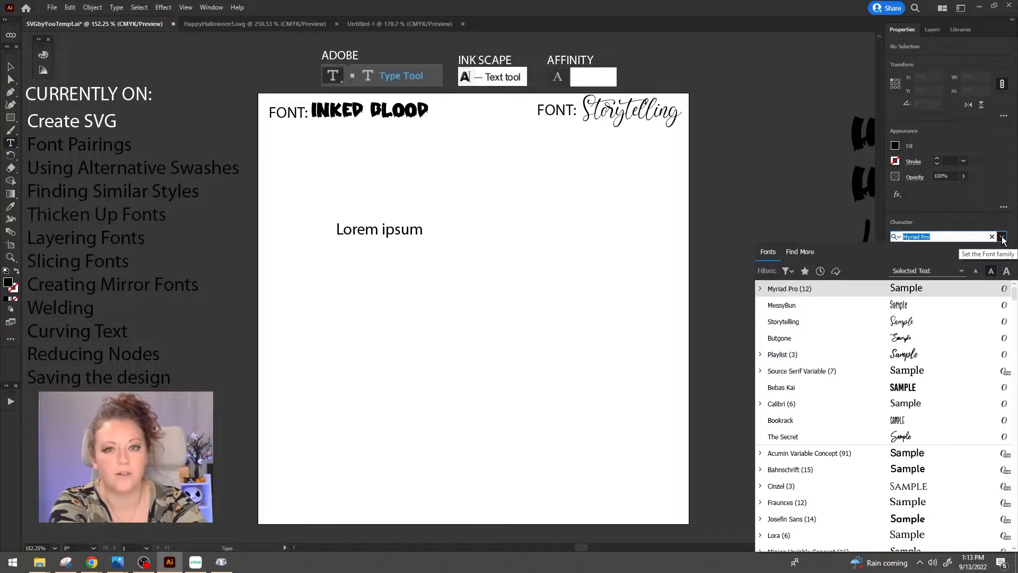
click(1002, 238)
click(207, 8)
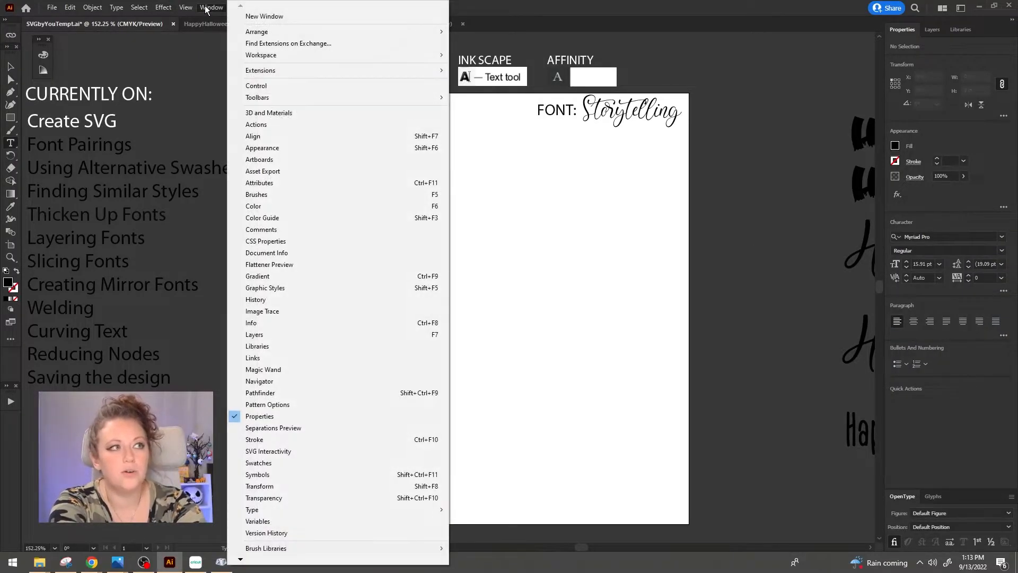
mouse_move(284, 509)
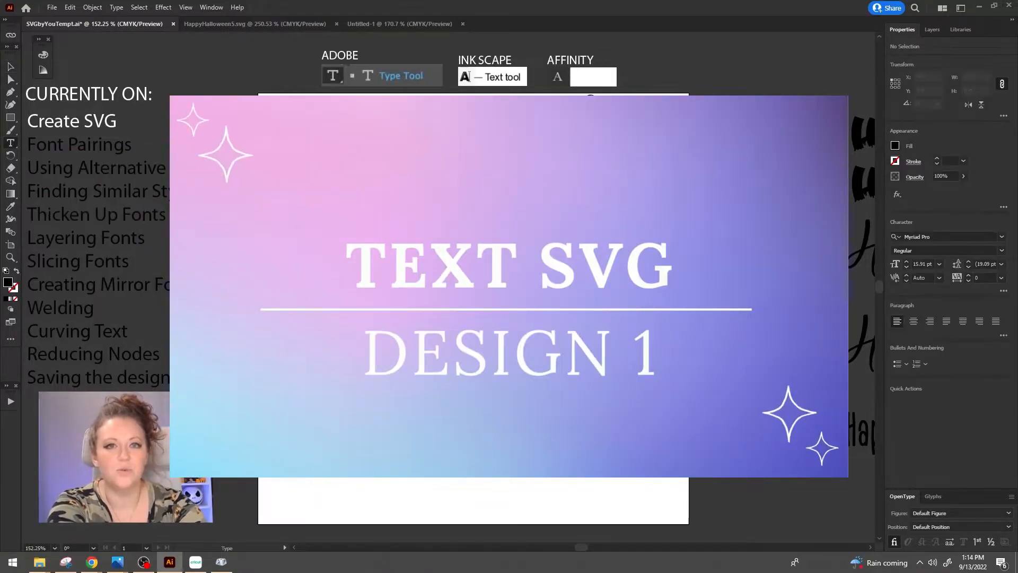
- Place new placeholder point text on the artboard, then enlarge it to about 3.12 in wide and reposition it
click(384, 219)
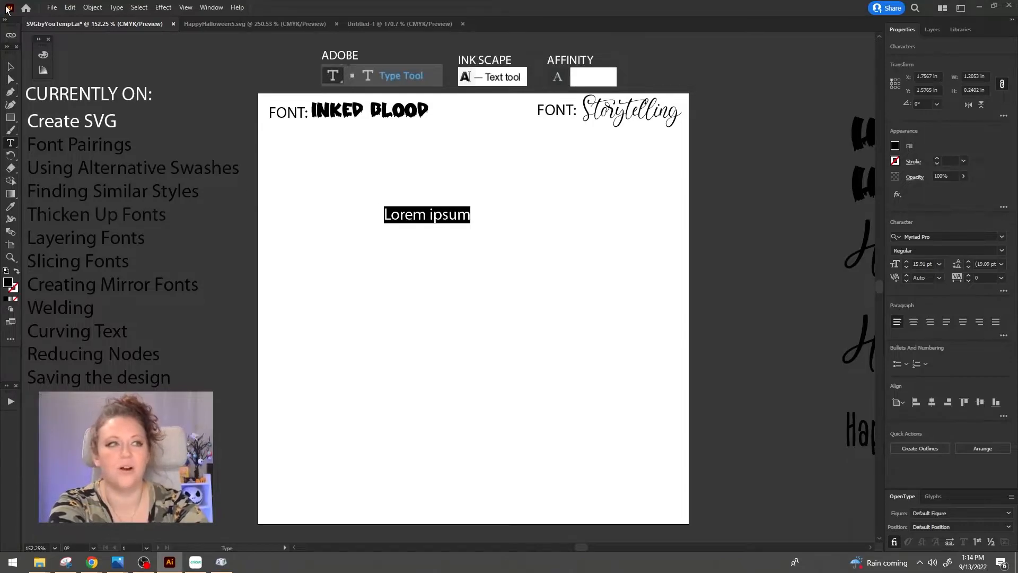
click(10, 67)
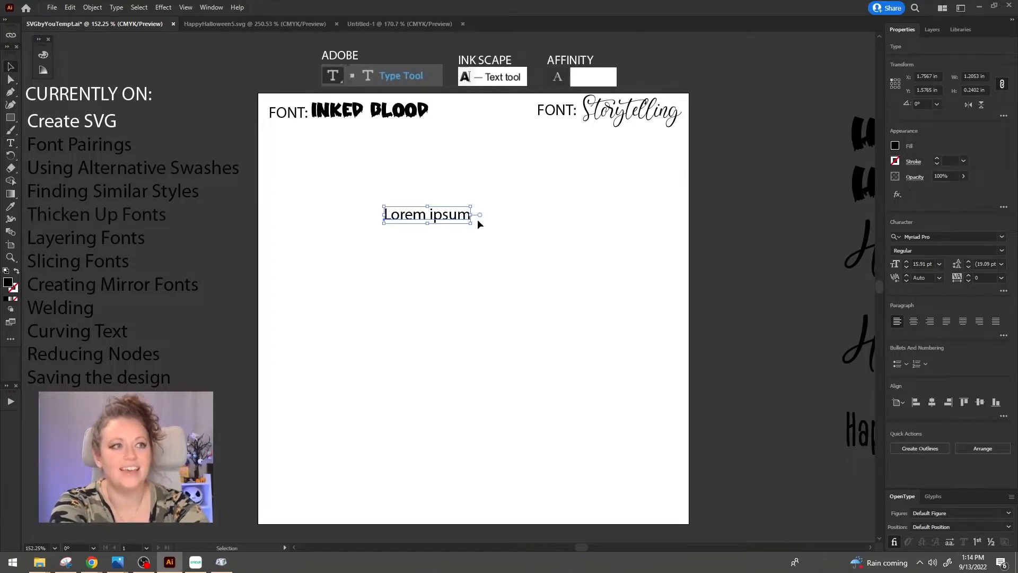
drag(507, 252, 510, 255)
drag(461, 216, 476, 276)
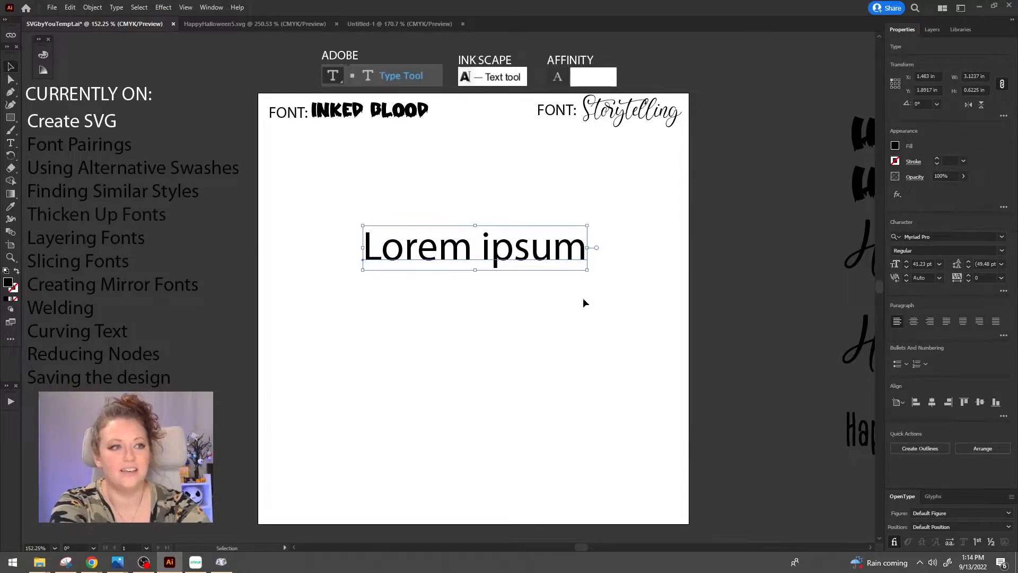
click(623, 322)
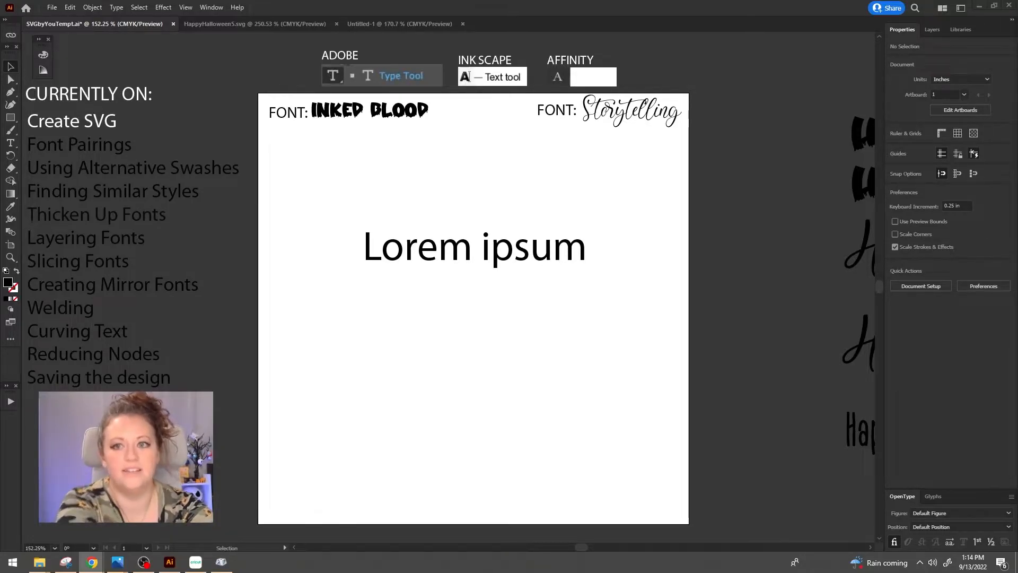
- Review the Inked Blood and Storytelling font pages on FontBundles in the browser, then return to Illustrator
drag(424, 63, 420, 38)
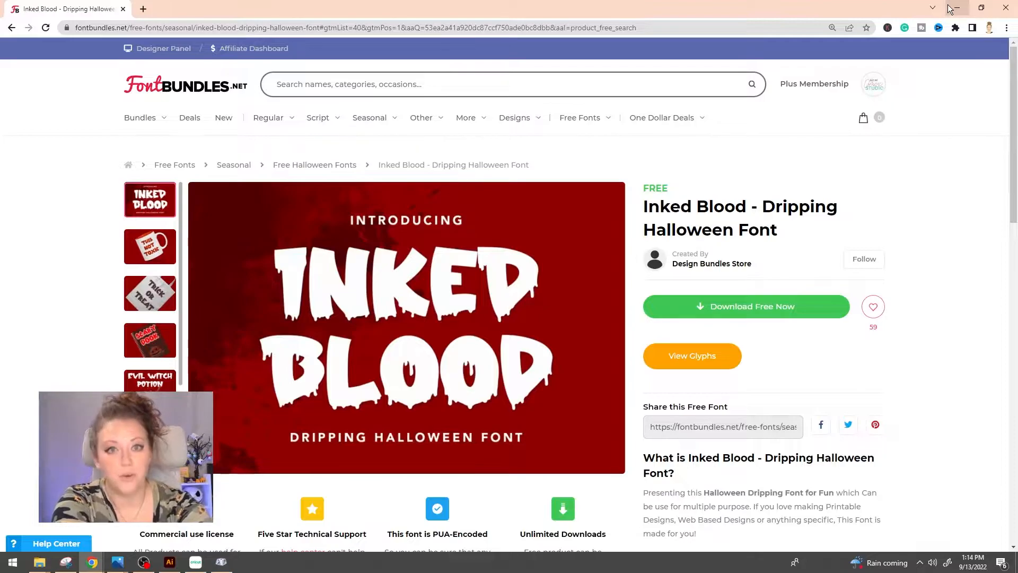
click(12, 28)
drag(384, 14, 1017, 101)
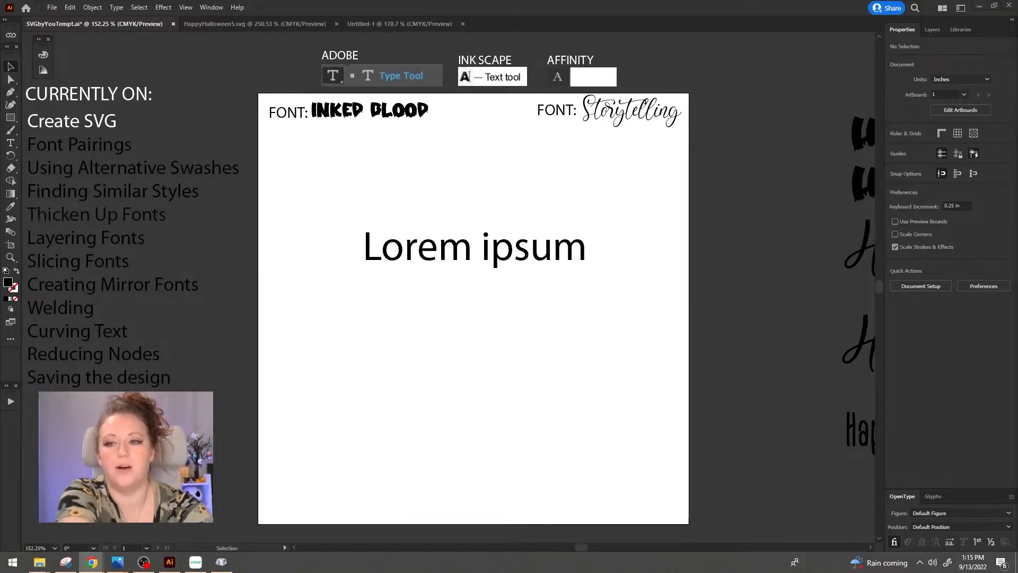
drag(1010, 93, 289, 4)
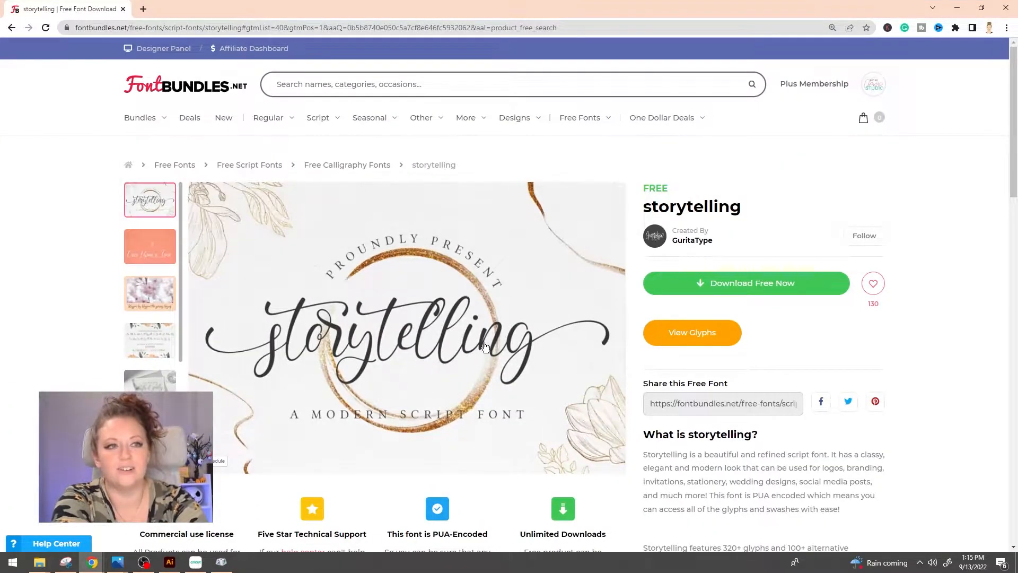
drag(405, 5, 1017, 249)
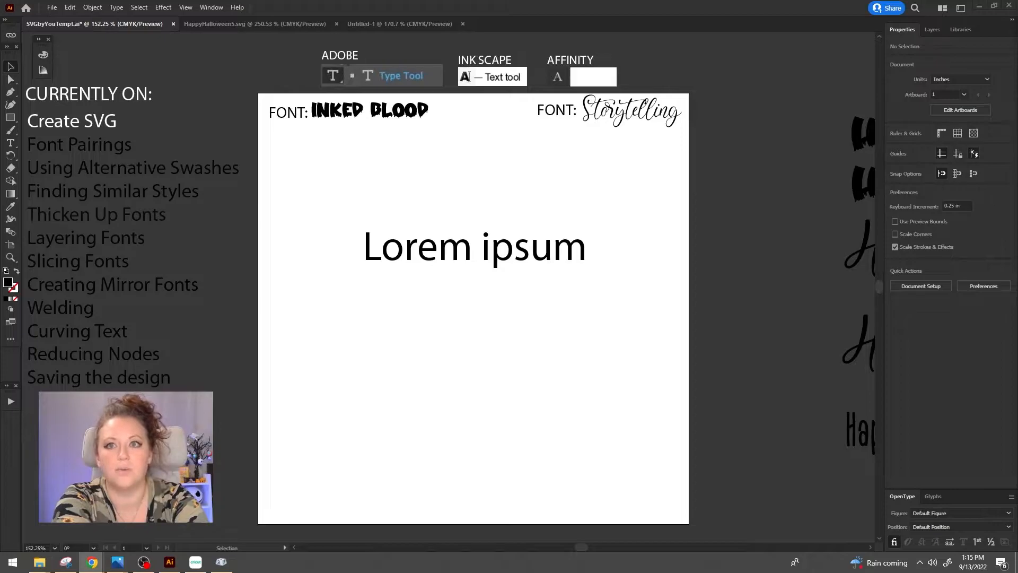
- Replace the placeholder text with "Happy Halloween" and break it into two lines, one word per line
drag(524, 240, 518, 235)
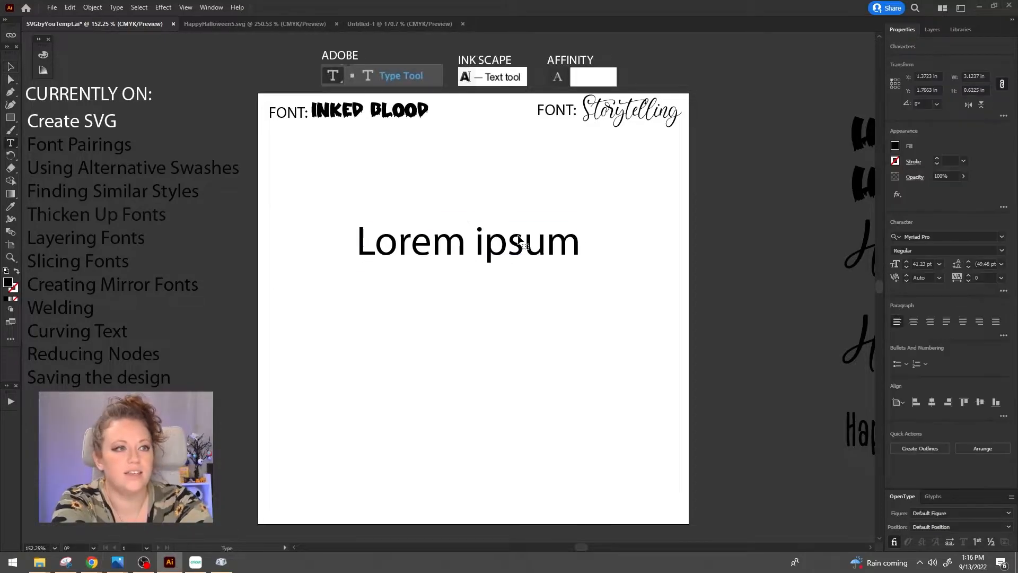
triple_click(518, 234)
text(Happ)
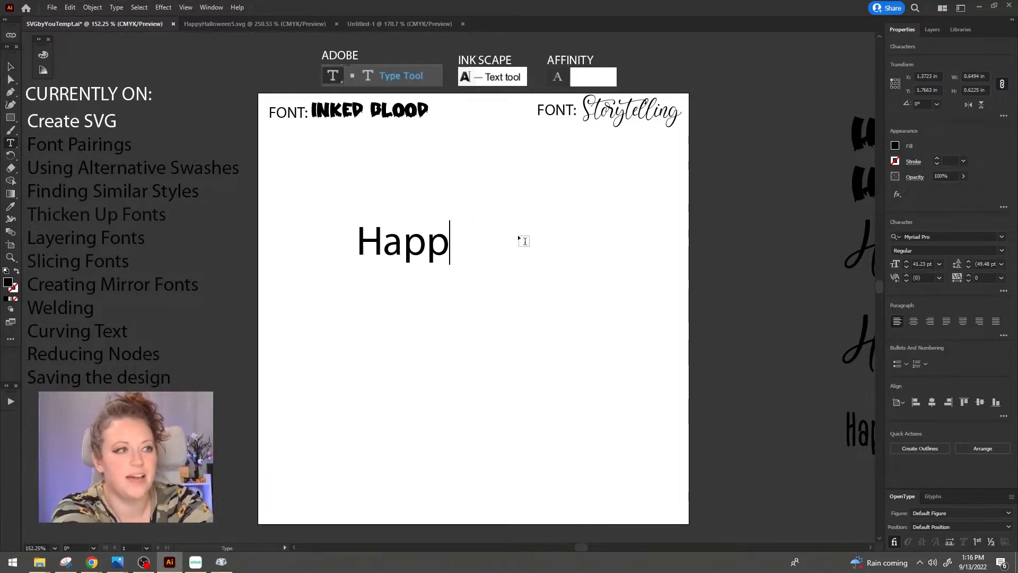
text(y Halloween)
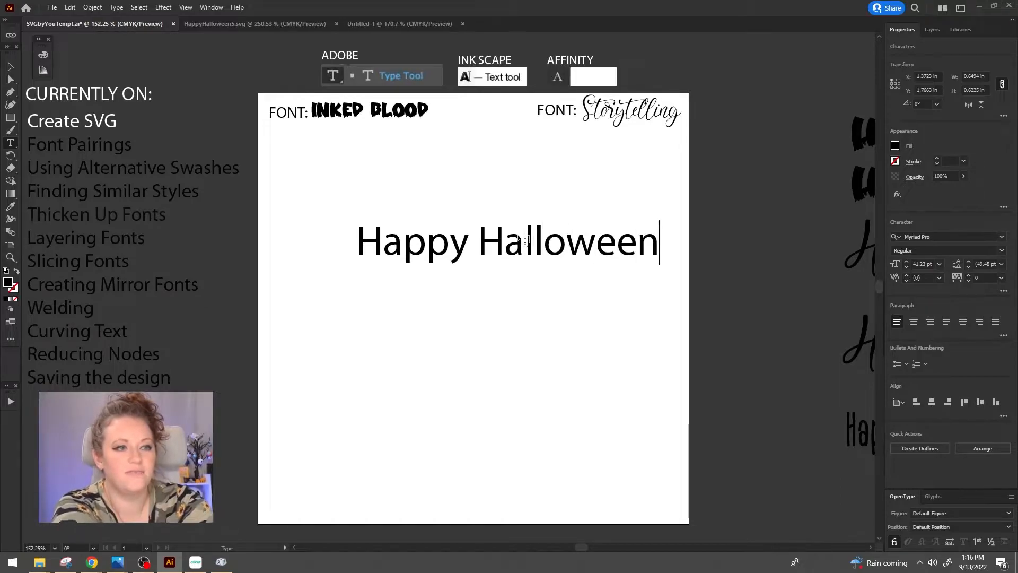
click(489, 240)
key(Return)
click(10, 66)
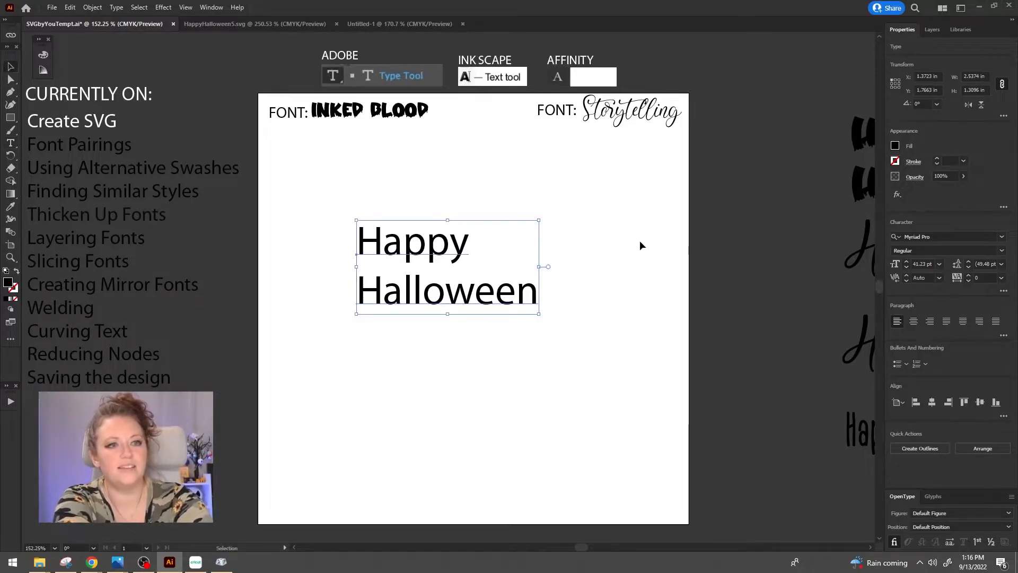
- Centre-align the two-line Happy Halloween text and move it to the upper middle of the artboard
click(913, 321)
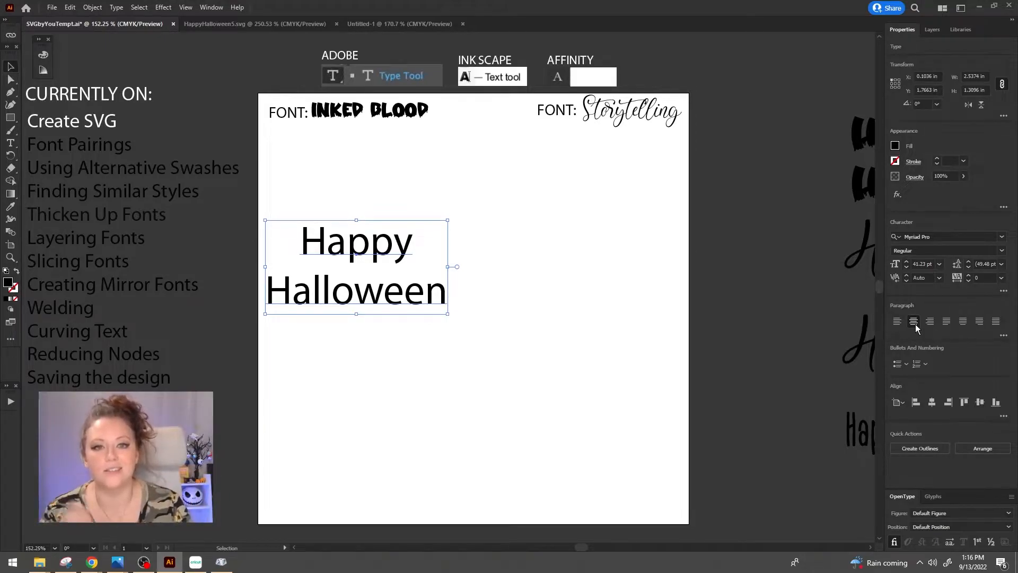
drag(355, 292, 463, 277)
click(533, 427)
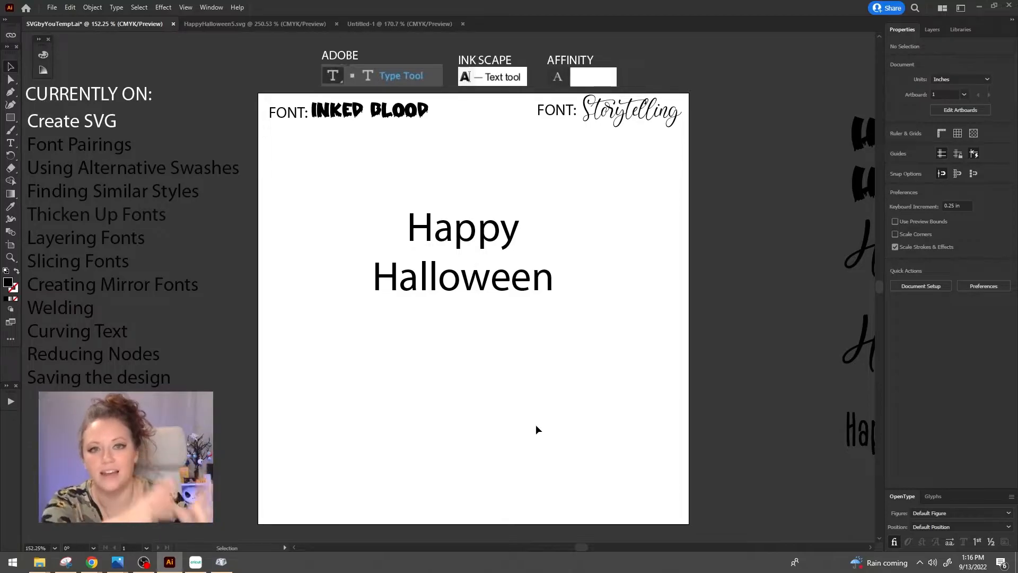
- Set the font of the whole Happy Halloween text to Inked Blood and open the font family list again
click(514, 256)
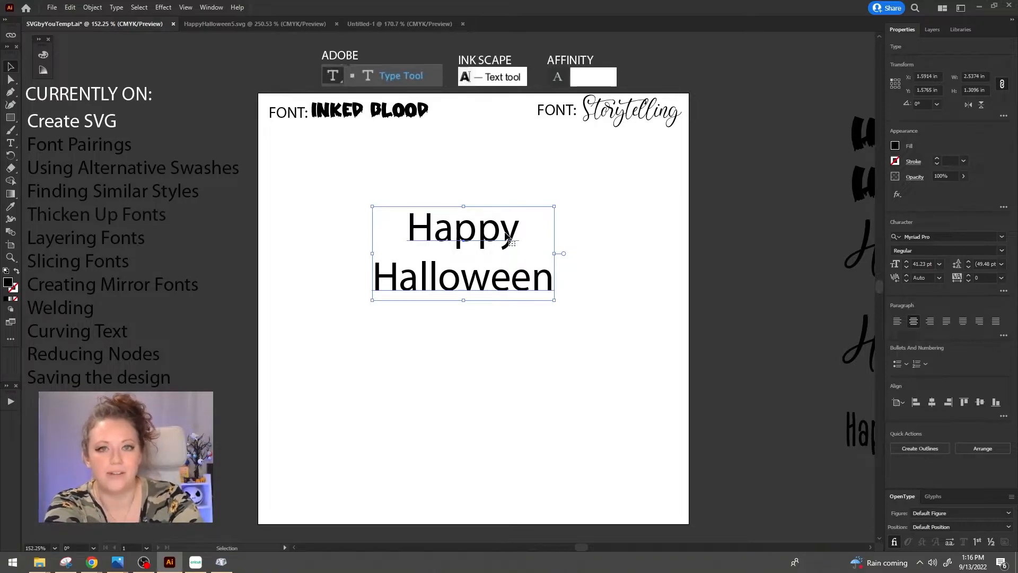
click(970, 239)
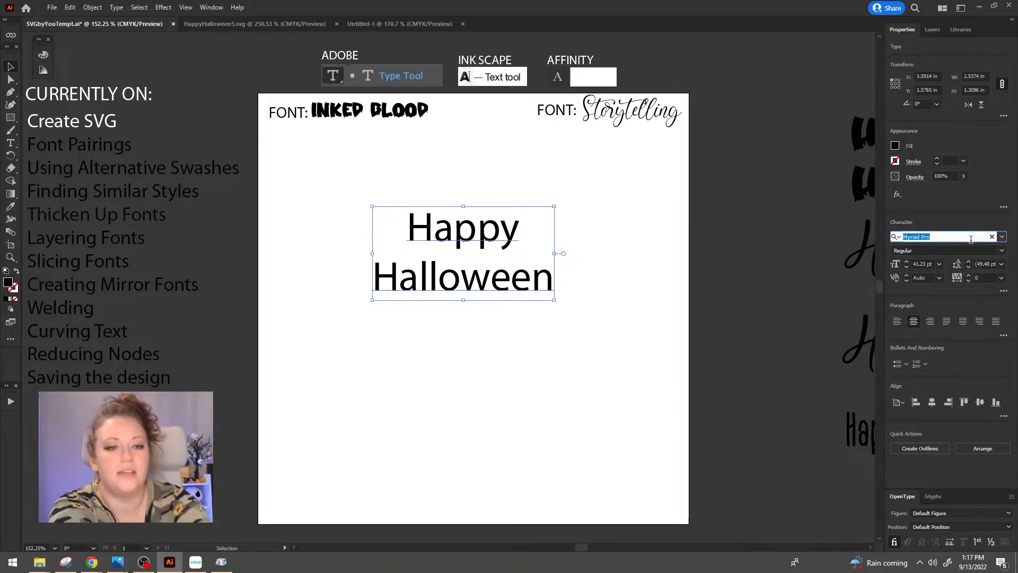
text(Inked)
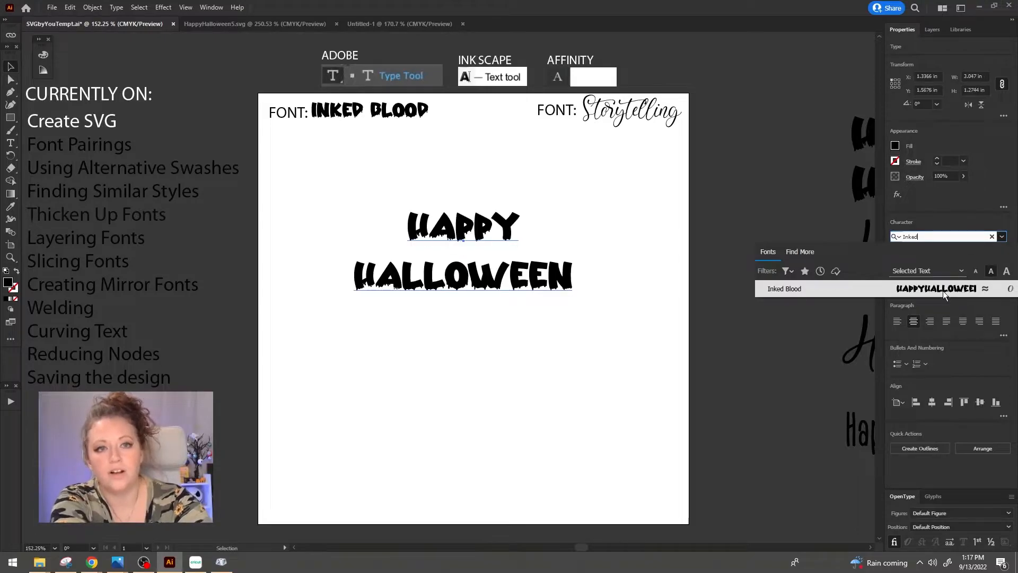
click(943, 291)
click(1002, 236)
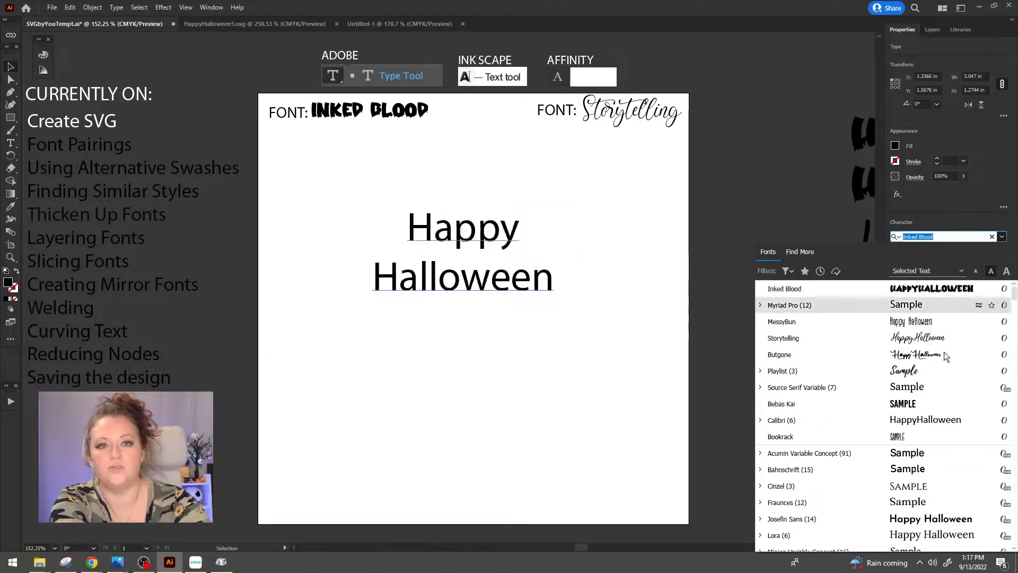
- Browse the font family list, then close it and reselect the Inked Blood Happy Halloween text
scroll(925, 426, down, 5)
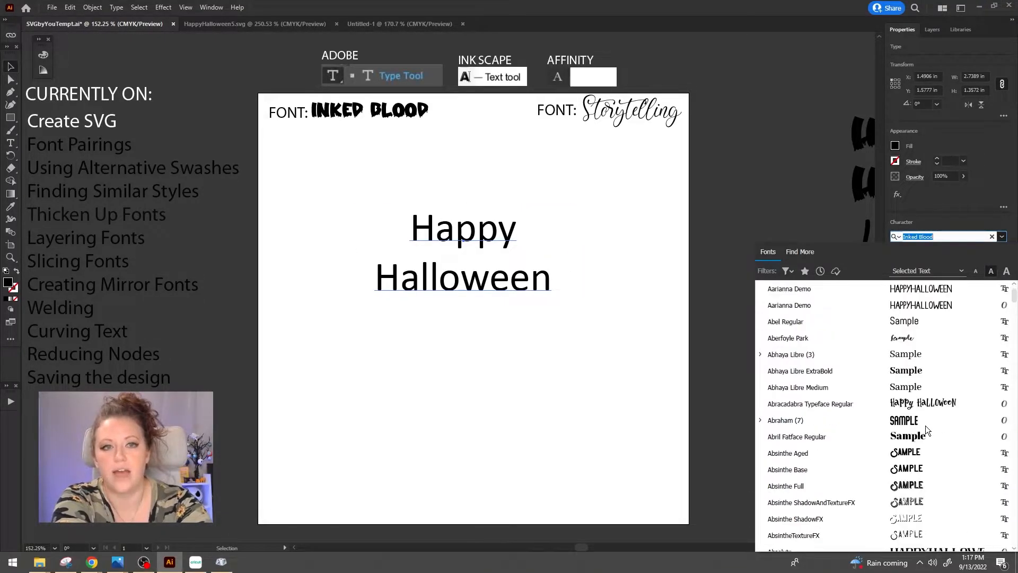
scroll(925, 425, down, 5)
click(1002, 237)
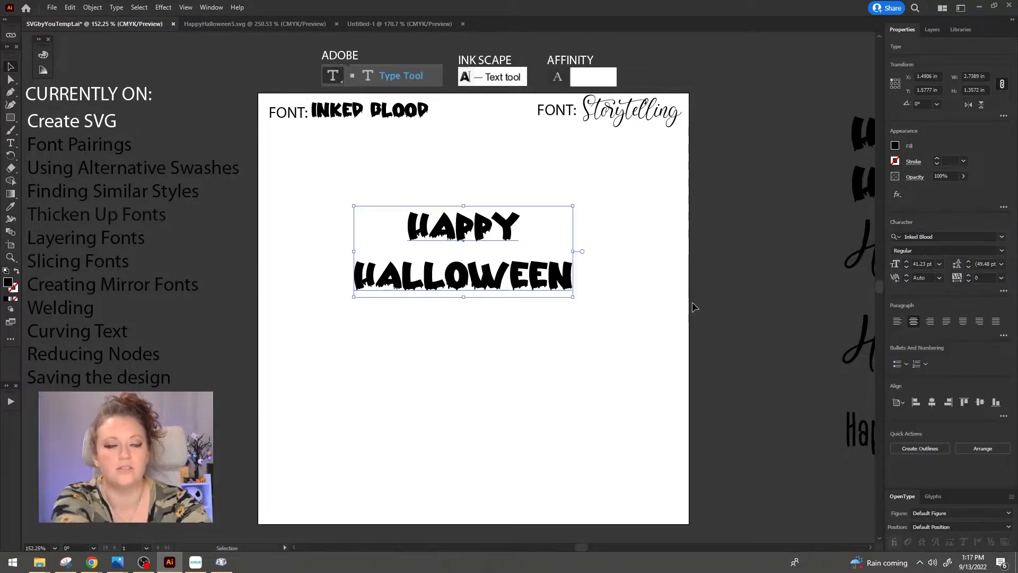
click(536, 355)
click(553, 278)
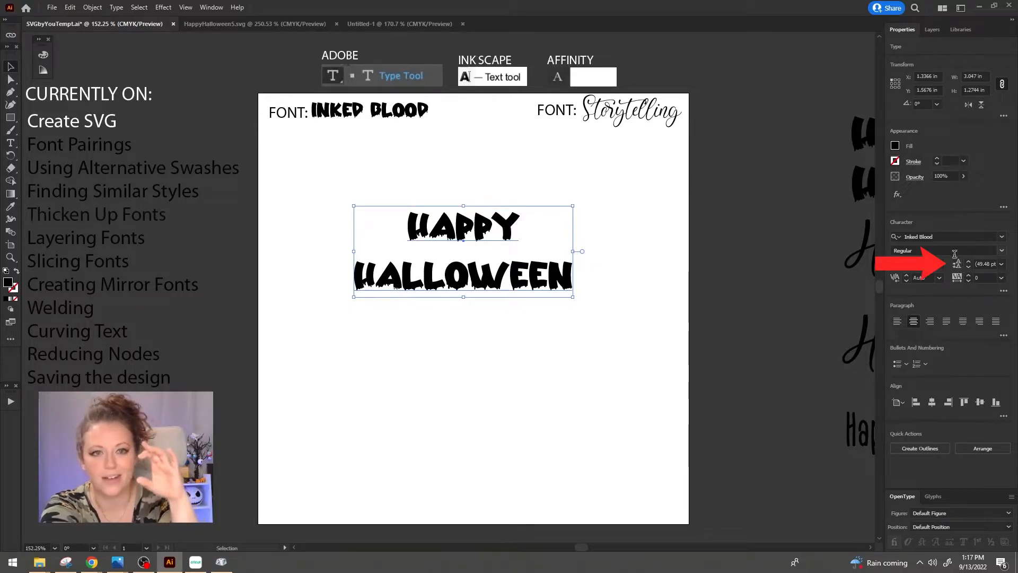
- Reduce the leading between the two lines of the Happy Halloween text to 41 pt
click(1000, 264)
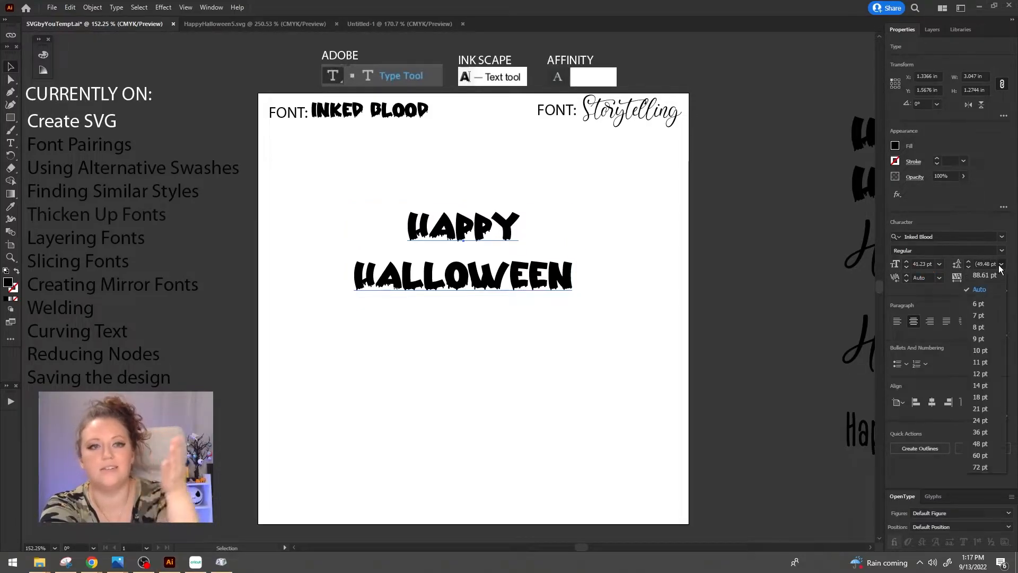
click(1000, 264)
click(968, 267)
click(968, 266)
click(968, 266)
click(968, 267)
click(968, 268)
click(968, 268)
click(968, 268)
click(968, 267)
click(968, 267)
click(968, 268)
click(968, 267)
click(968, 260)
click(968, 261)
click(968, 260)
click(968, 261)
- Try looser and tighter leading on the Happy Halloween text, settle on 34 pt and deselect it
click(981, 264)
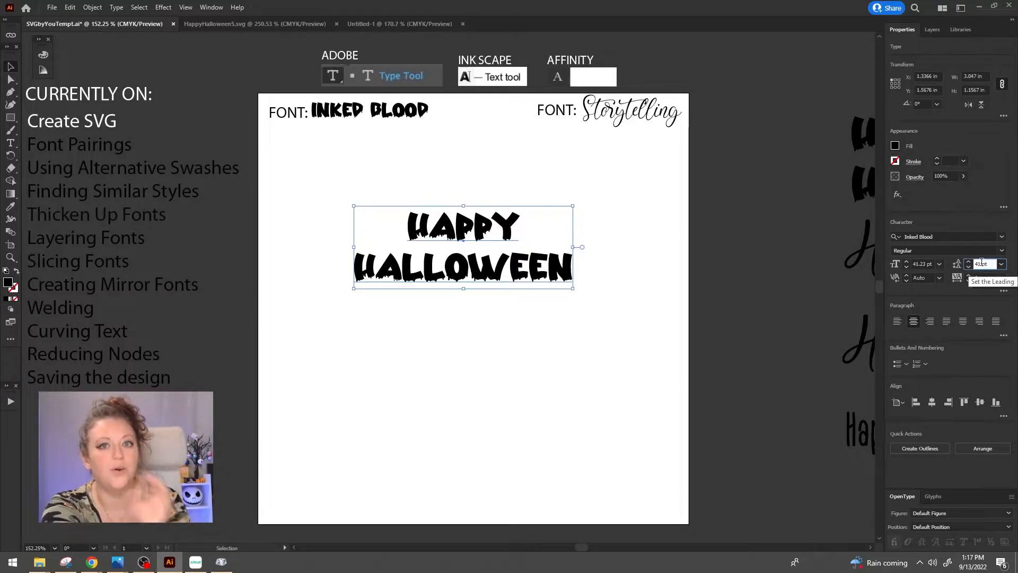
scroll(981, 263, down, 14)
scroll(982, 262, up, 4)
scroll(983, 263, up, 20)
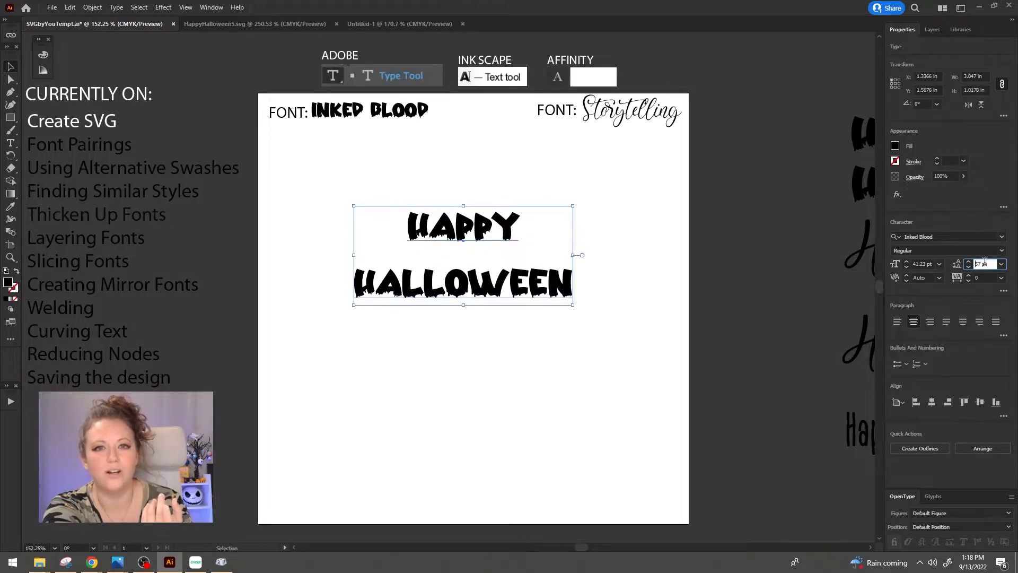
scroll(984, 261, up, 9)
scroll(987, 263, down, 7)
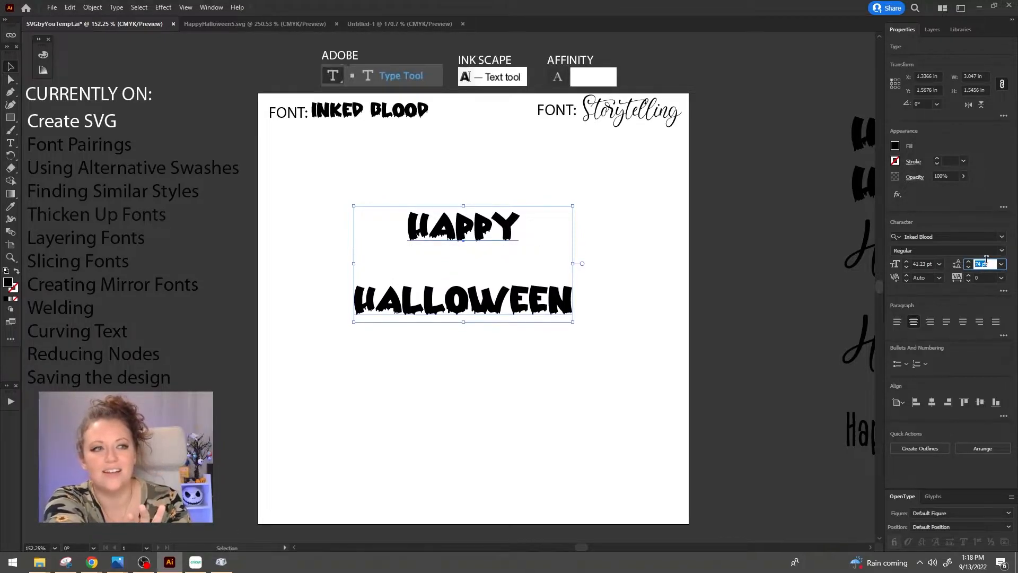
scroll(989, 264, down, 19)
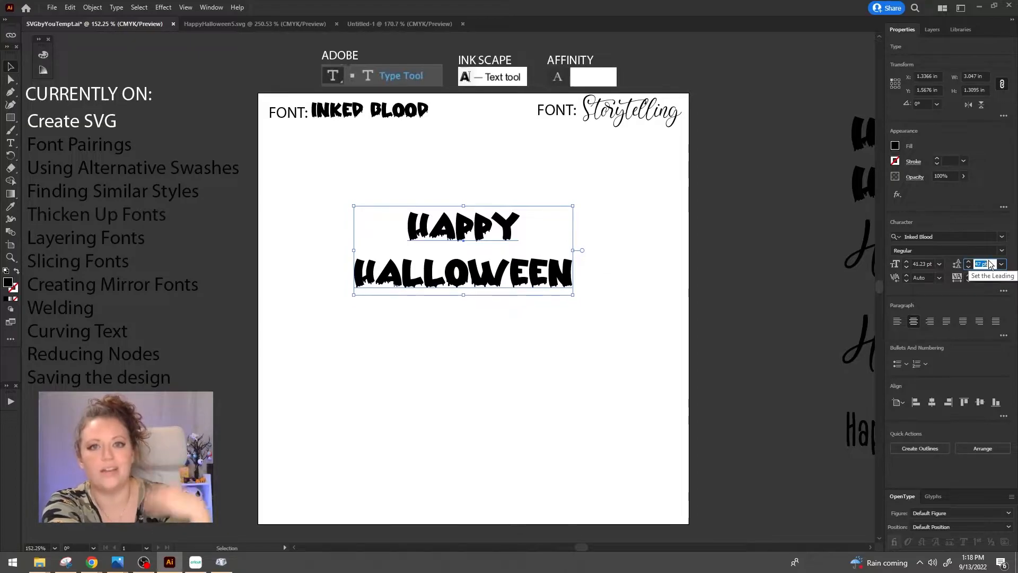
scroll(989, 264, down, 4)
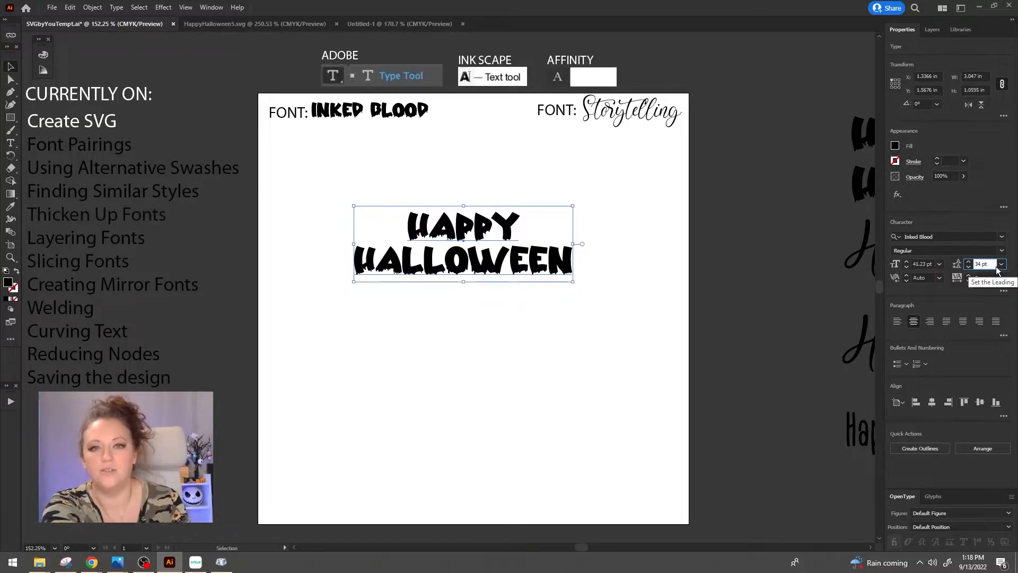
click(490, 342)
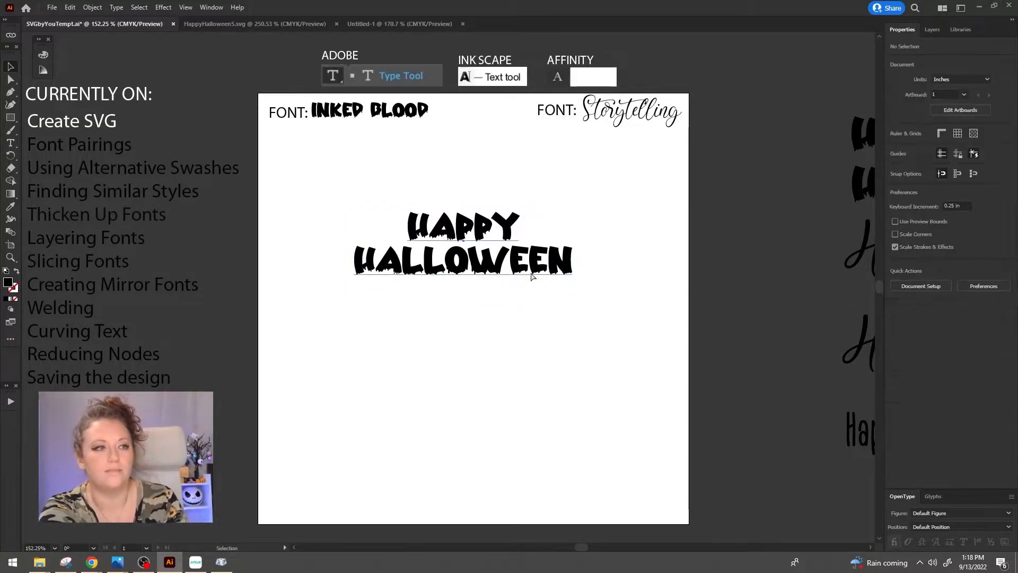
- Move the Happy Halloween text down and scale it up to about 5.4 in wide, nearly filling the artboard's width
drag(530, 268, 533, 295)
drag(467, 309, 465, 354)
click(584, 430)
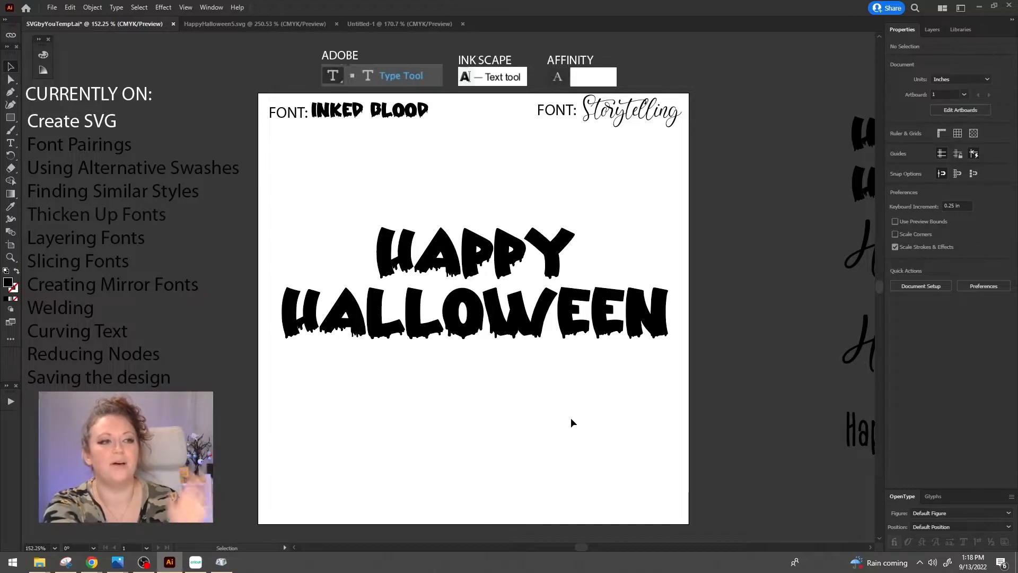
- Copy the Happy Halloween text into the Untitled-1 document and position it in the upper middle of the artboard
click(507, 325)
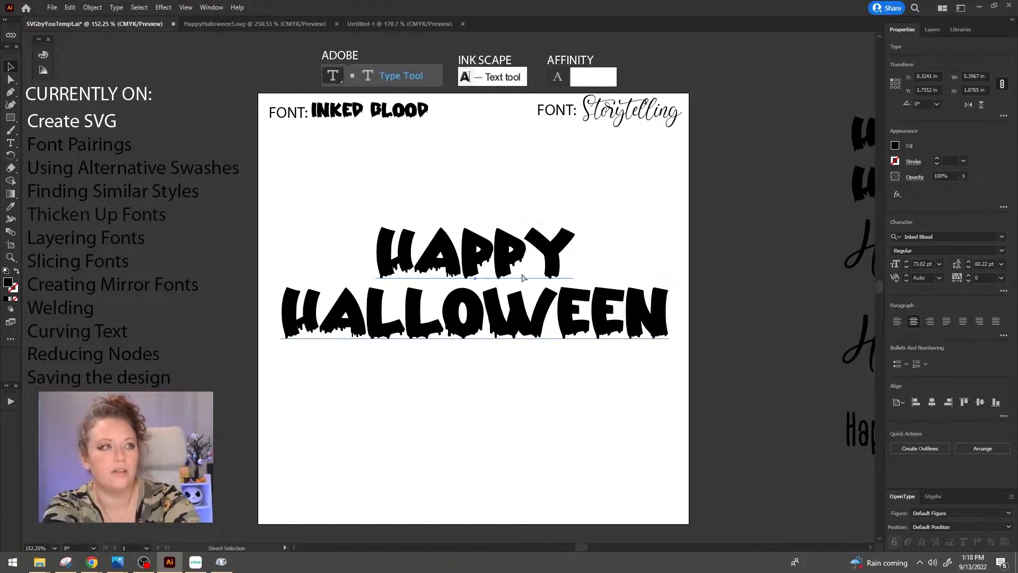
click(403, 24)
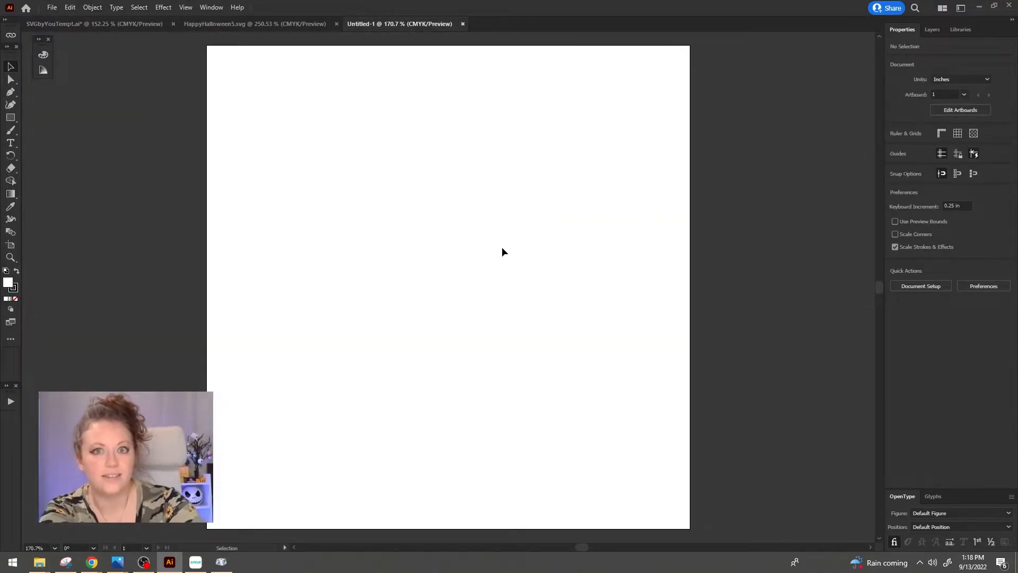
key(ctrl+v)
drag(501, 246, 528, 212)
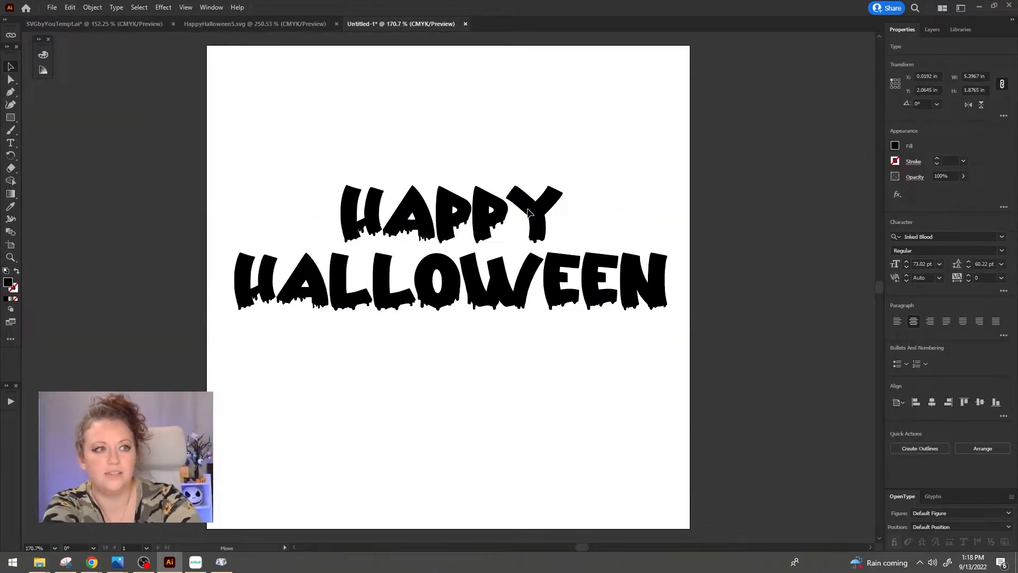
click(521, 365)
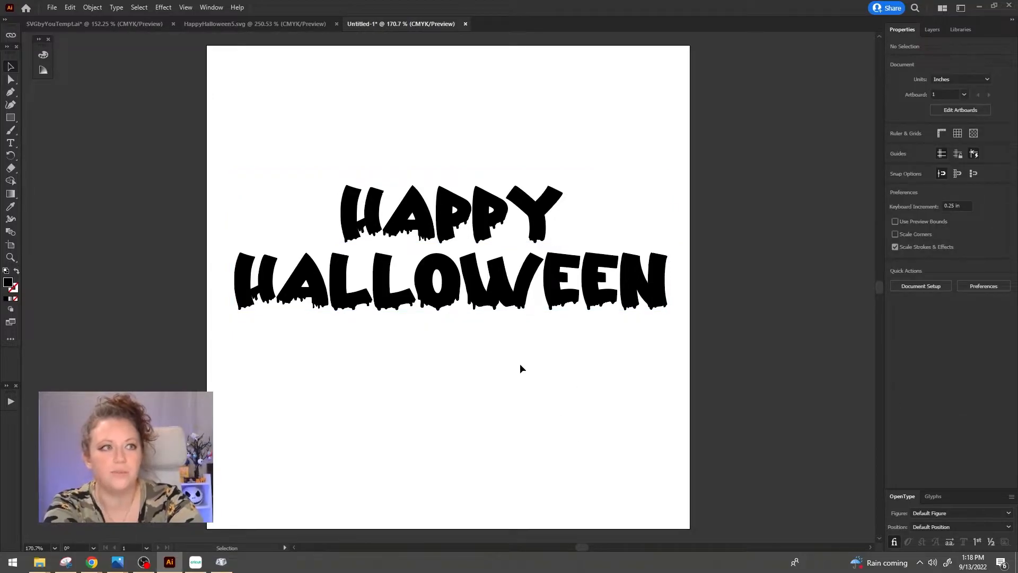
drag(488, 311, 481, 314)
click(585, 422)
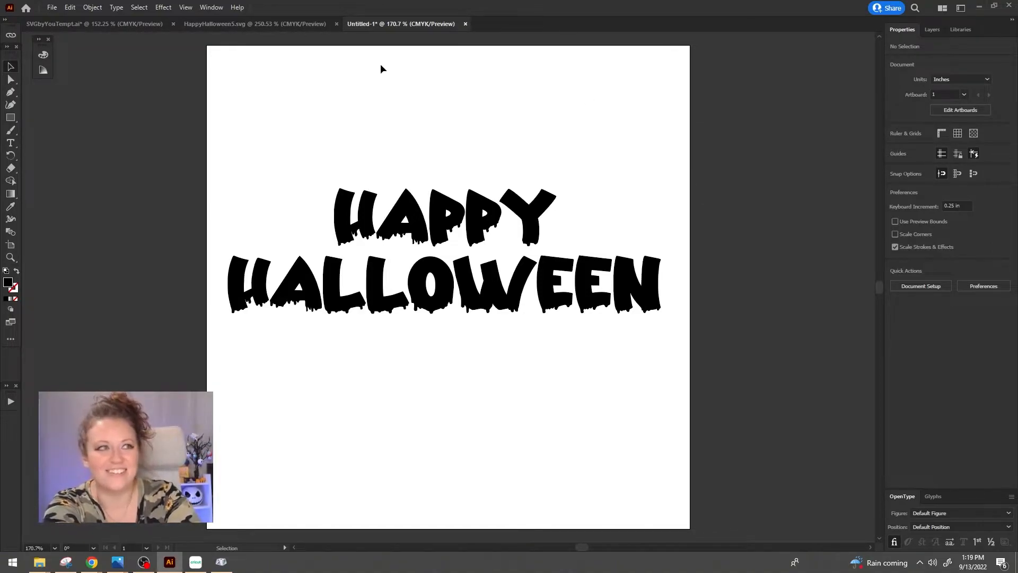
- Start saving the document under a new name in the SVG by You folder and review the available file types
click(52, 7)
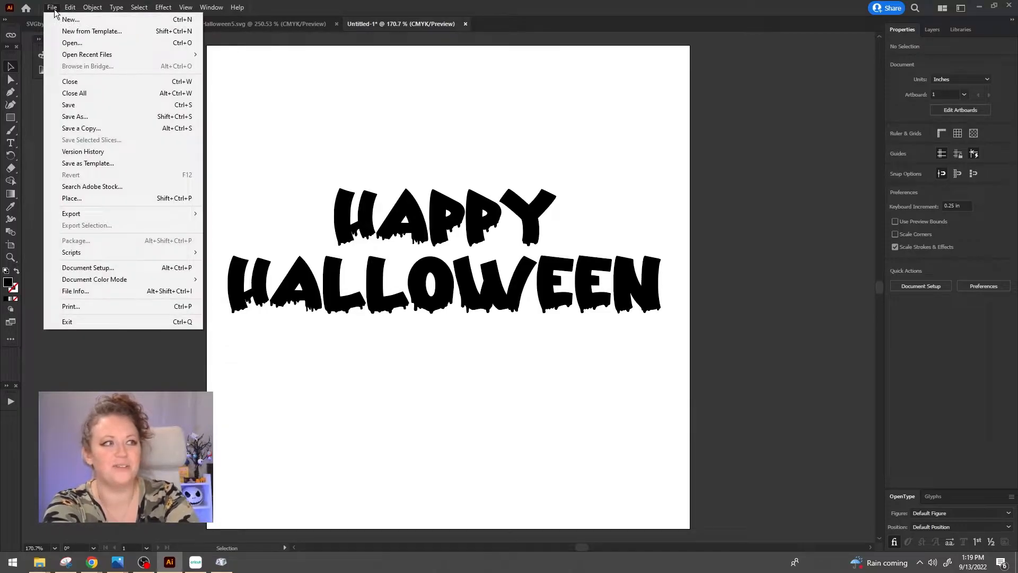
click(74, 116)
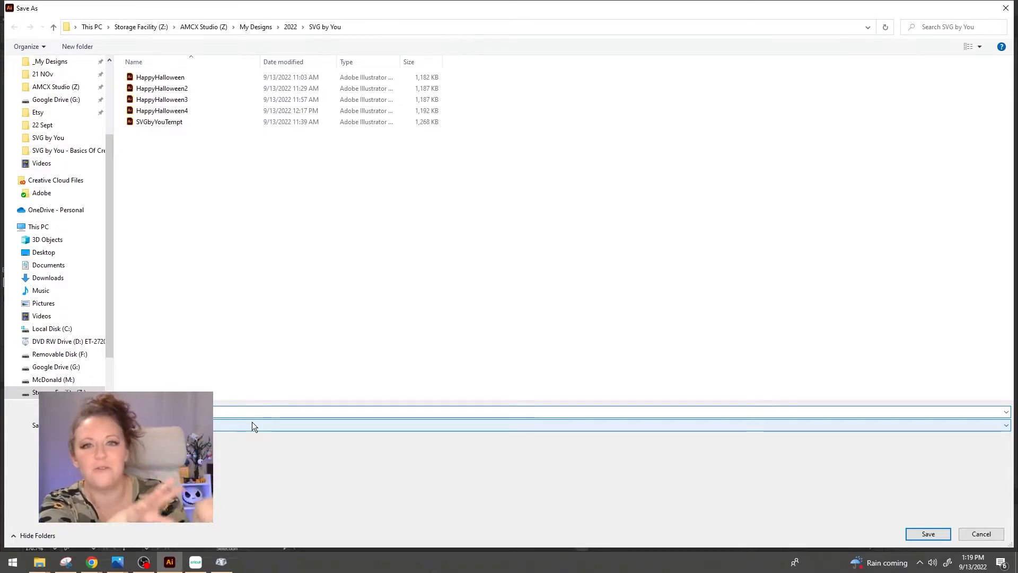
click(252, 423)
click(204, 467)
click(204, 426)
click(204, 425)
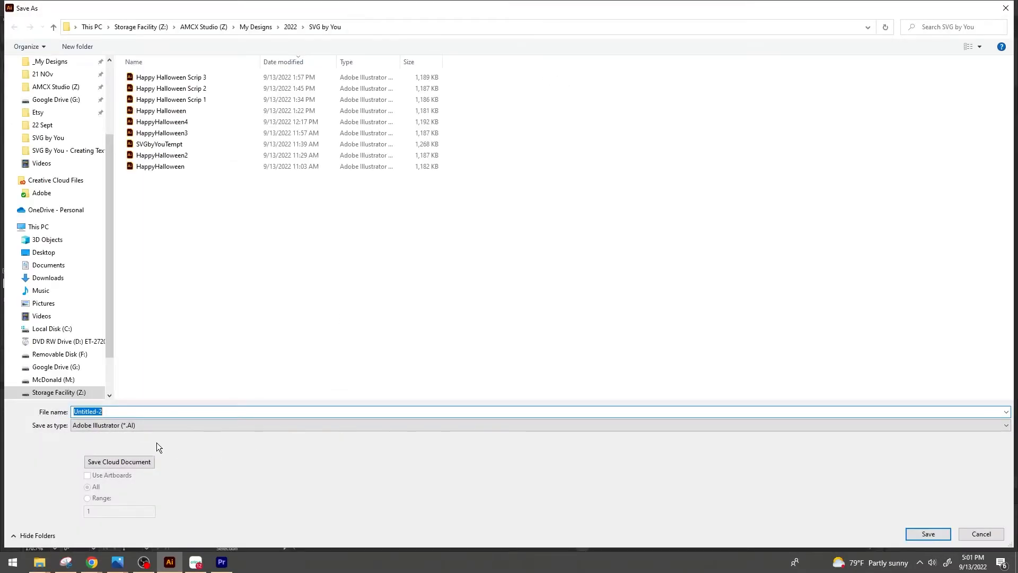
- Name the file Original_Halloween and choose Adobe Illustrator (*.AI) as its file type
click(160, 426)
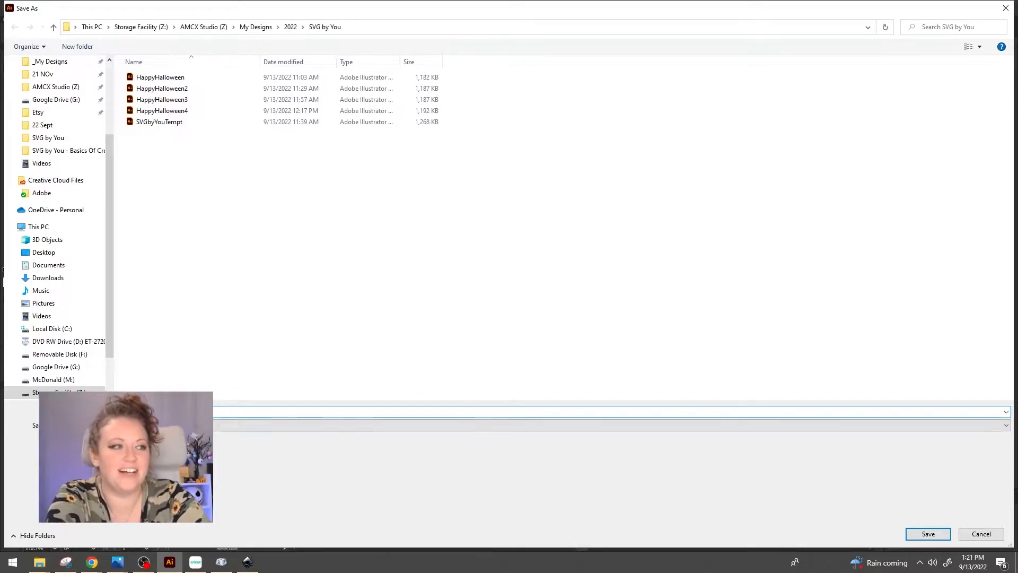
click(160, 425)
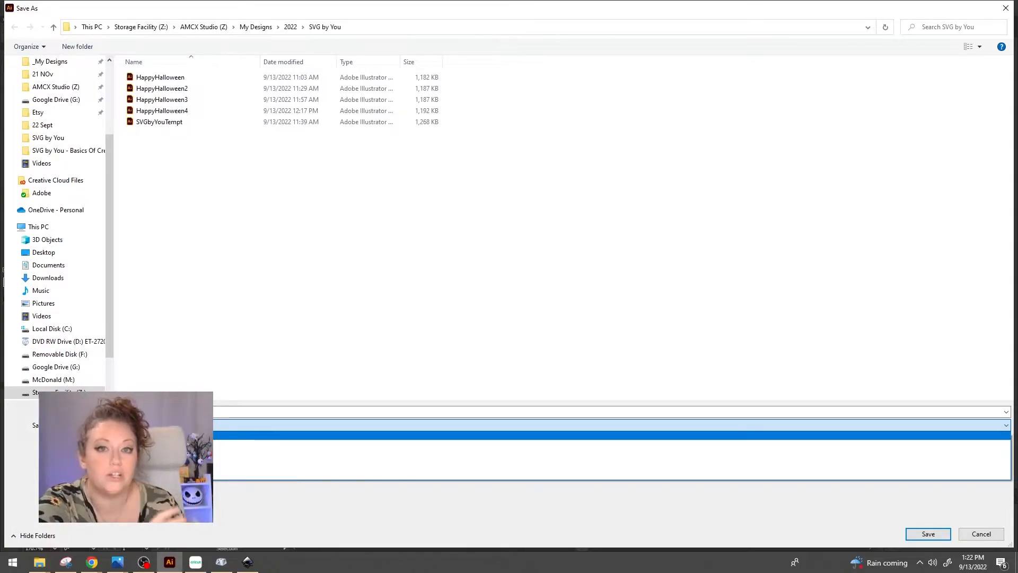
click(159, 425)
click(159, 411)
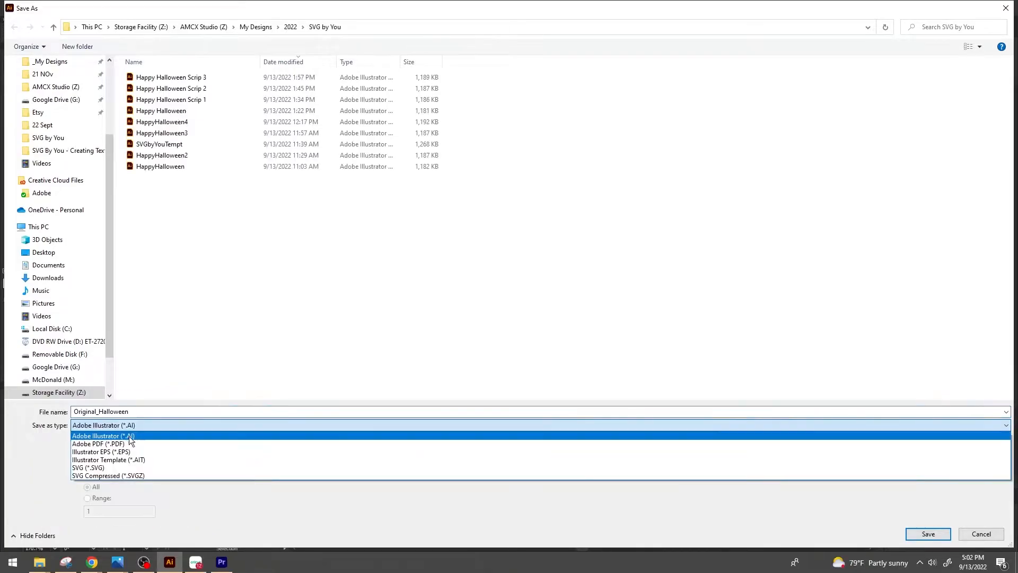
click(130, 435)
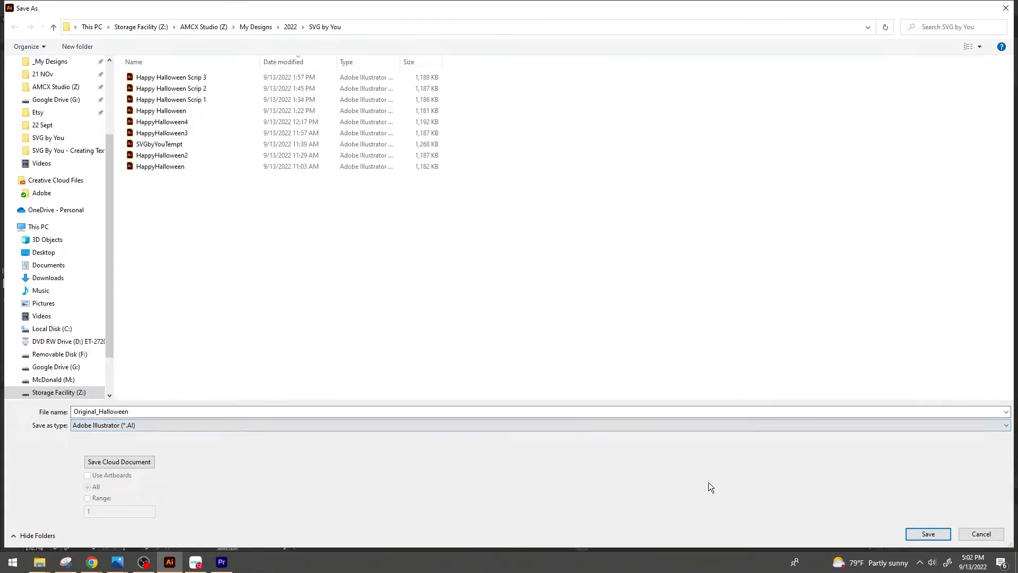
click(927, 534)
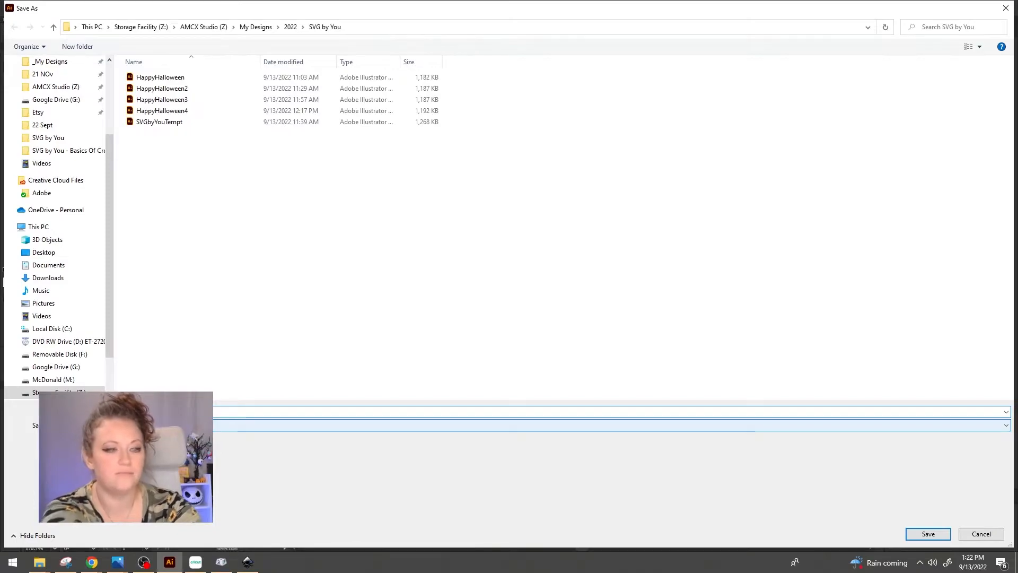
- Save the document as Happy Halloween in Adobe Illustrator format, using the Illustrator 2020 version options
text(Ha)
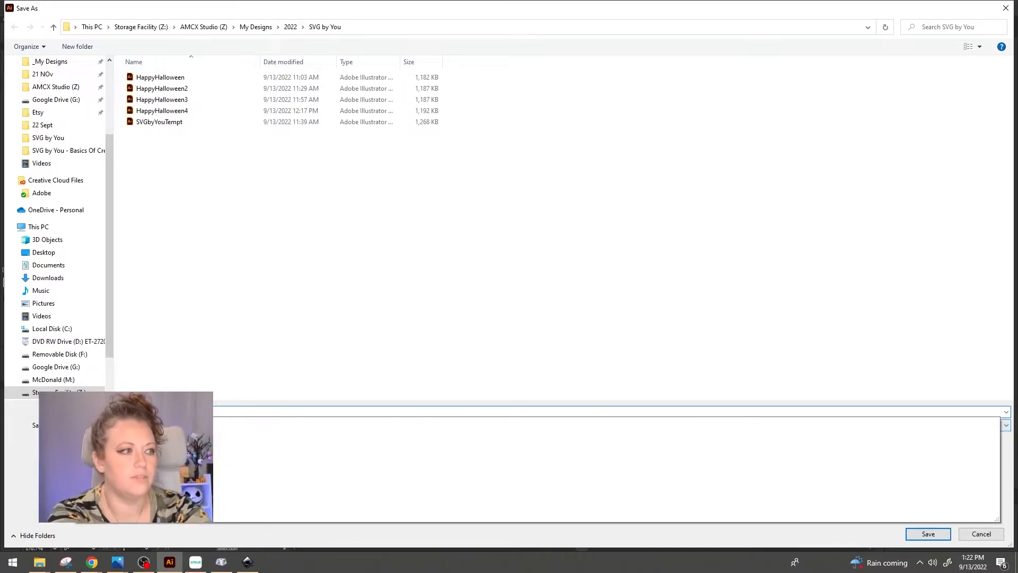
text(5)
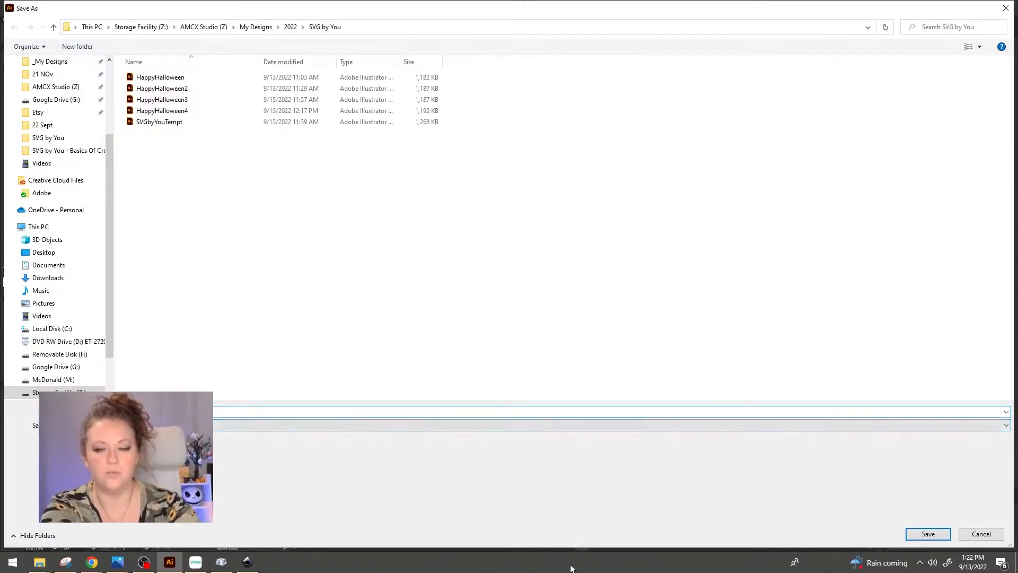
click(928, 533)
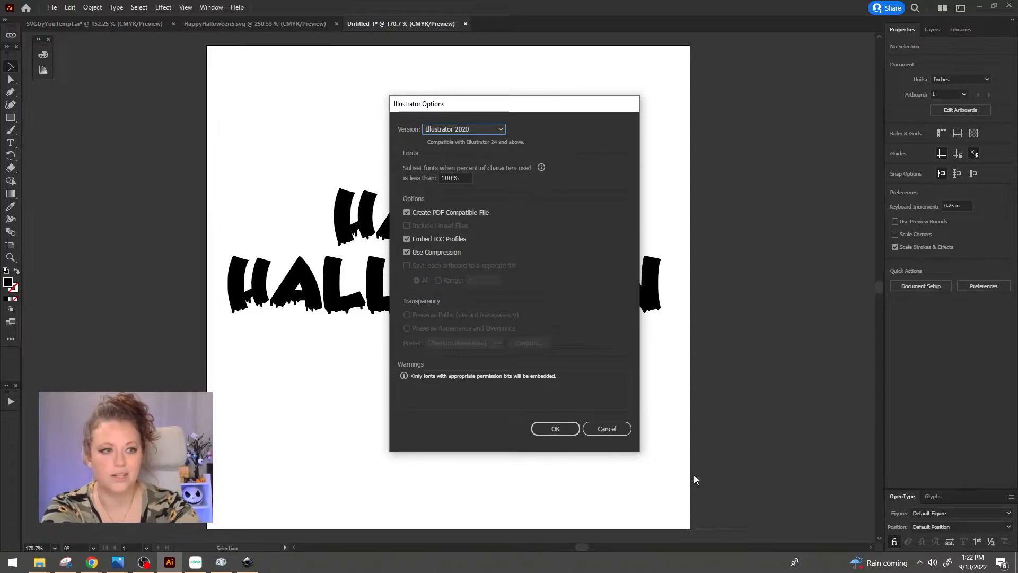
click(571, 433)
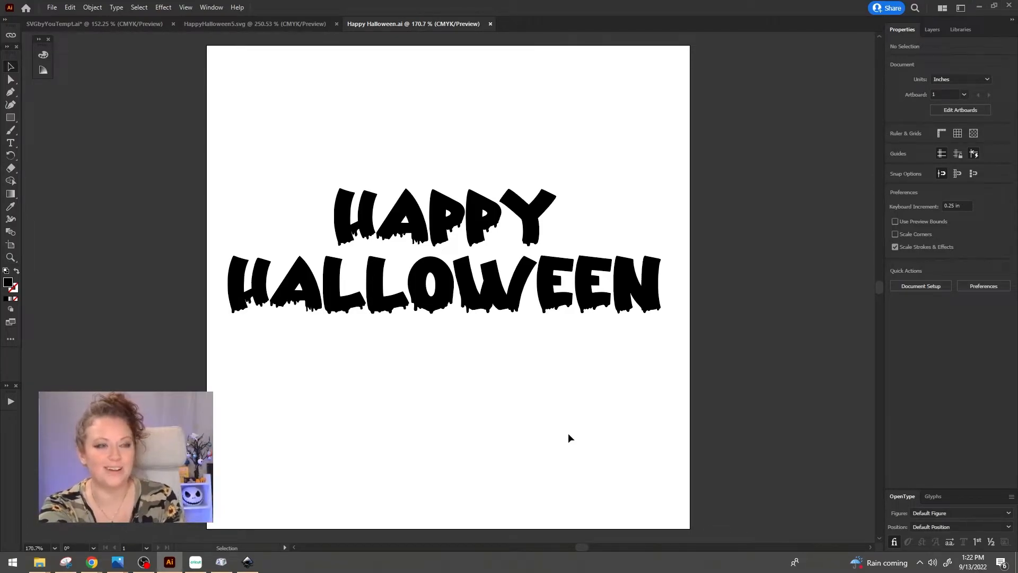
- Convert the Happy Halloween text to outlines
click(557, 282)
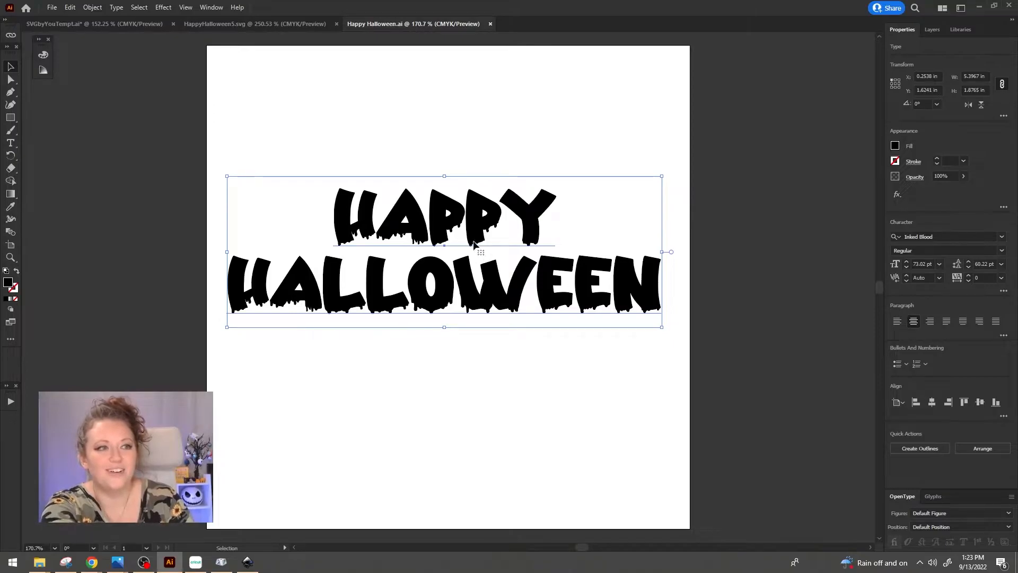
right_click(477, 217)
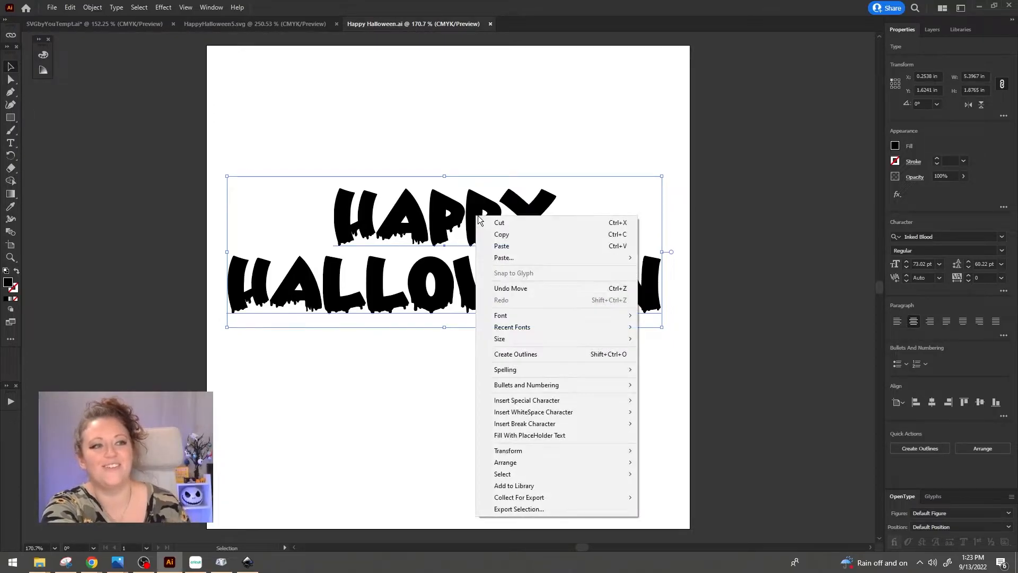
click(579, 361)
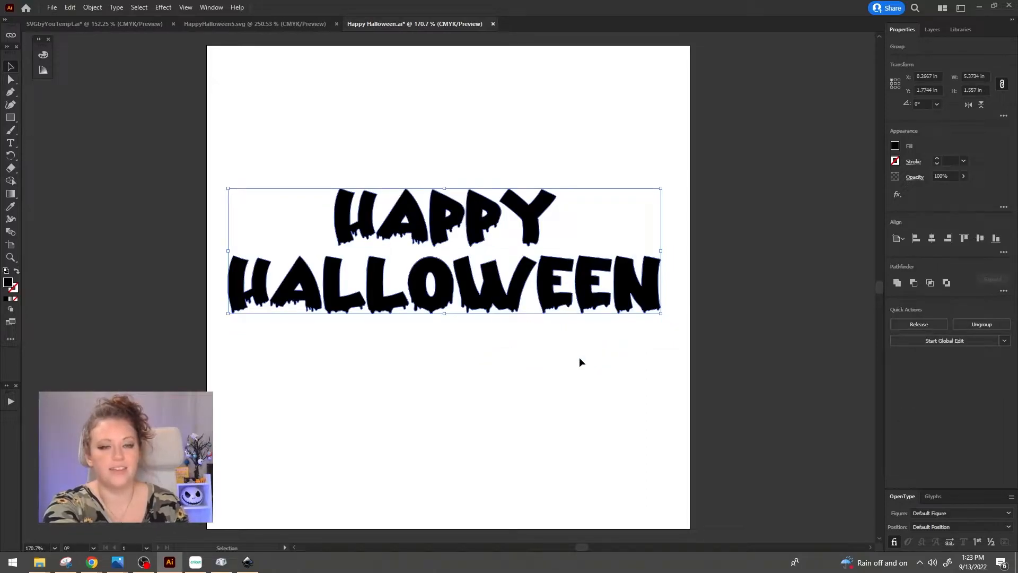
- Expand Layer 1 and its group to examine the separate letter shapes, then undo the outline conversion
click(932, 31)
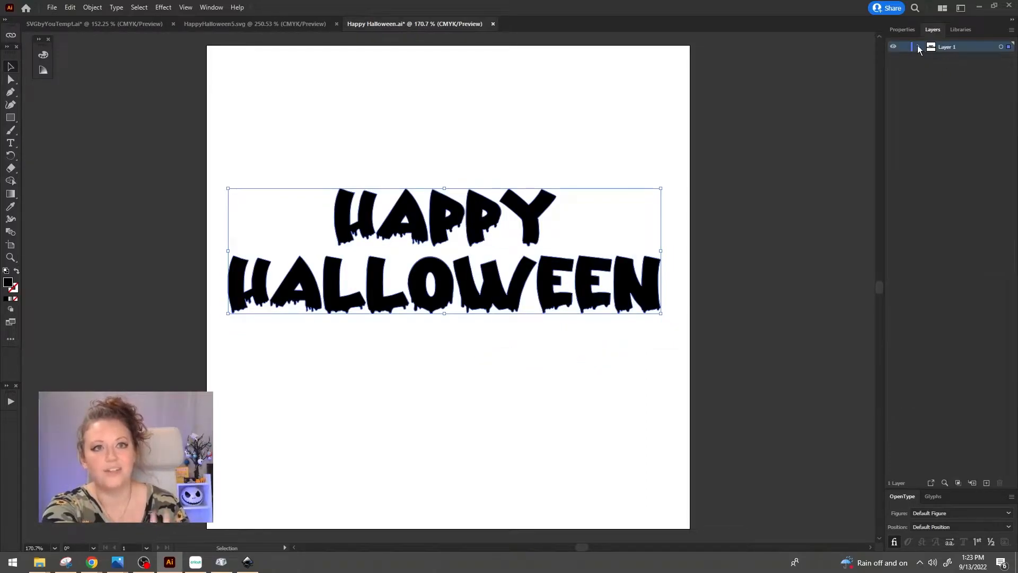
click(919, 47)
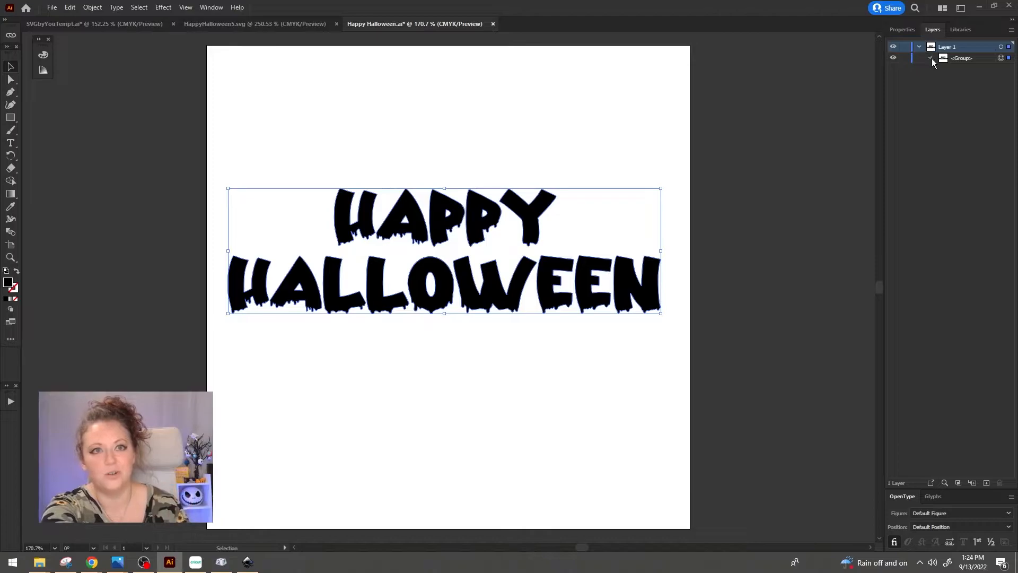
click(931, 58)
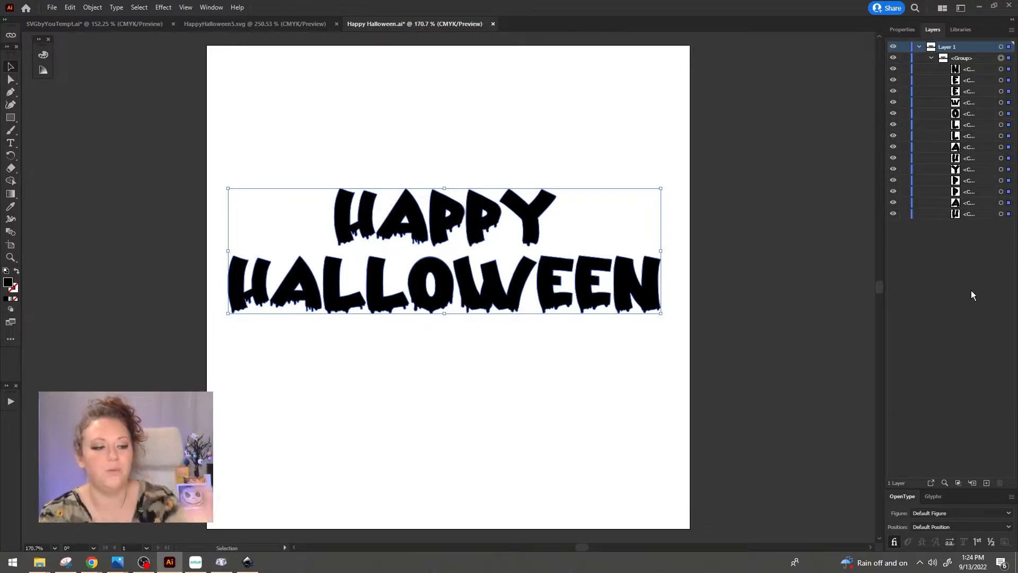
key(ctrl+z)
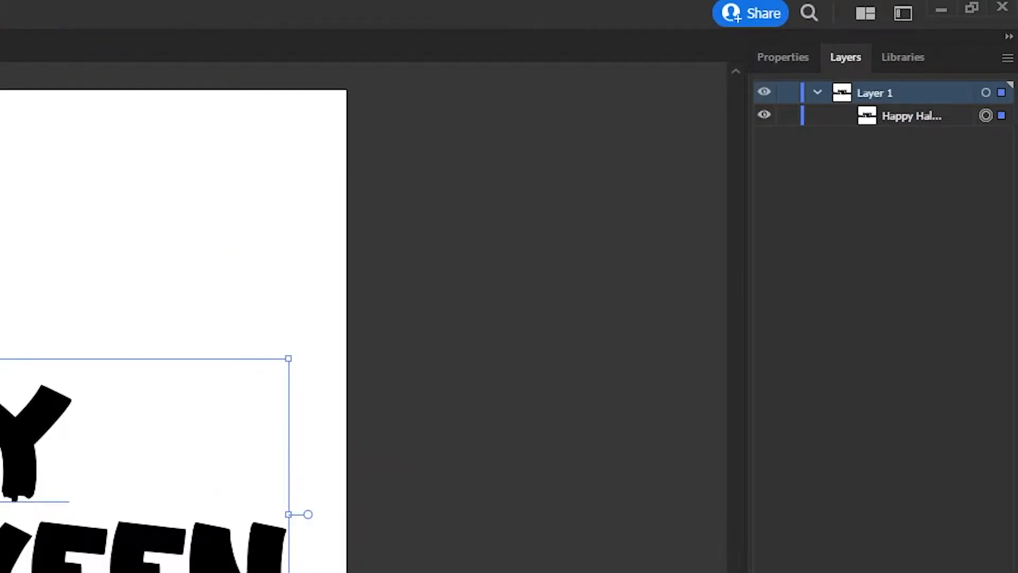
- Convert the Happy Halloween lettering to outlines and save the document in SVG (*.SVG) format
key(ctrl+shift+o)
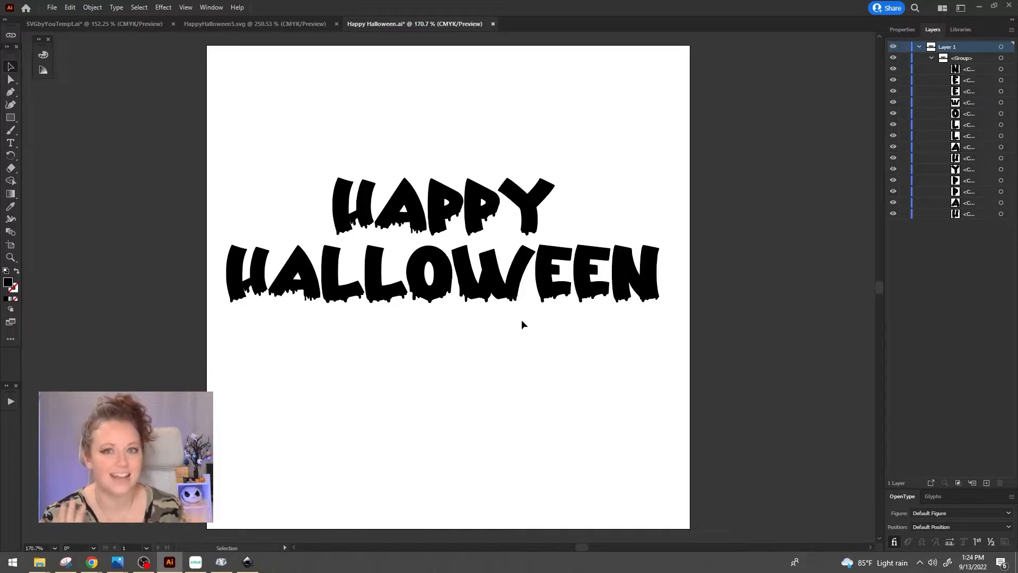
key(ctrl)
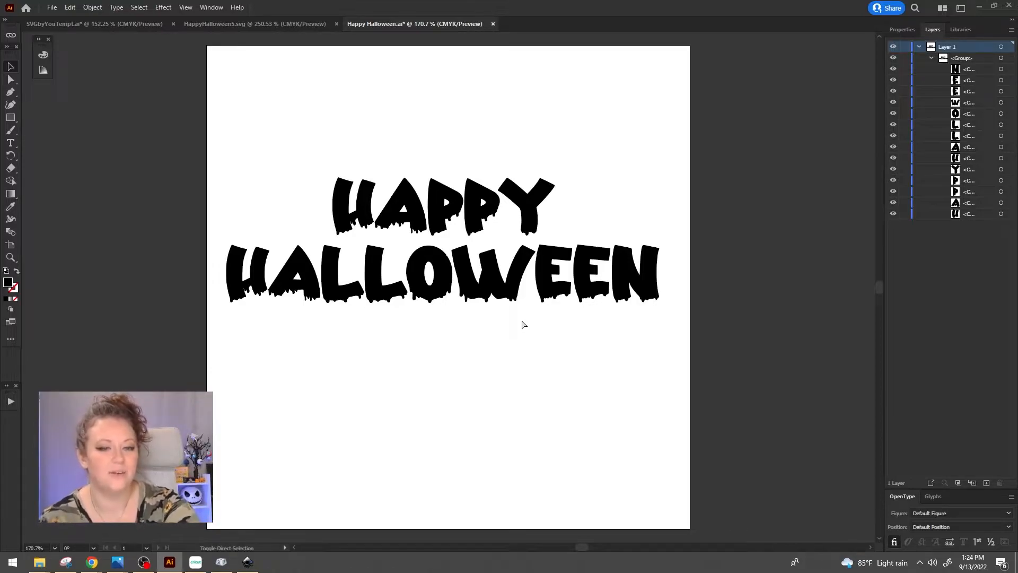
click(52, 7)
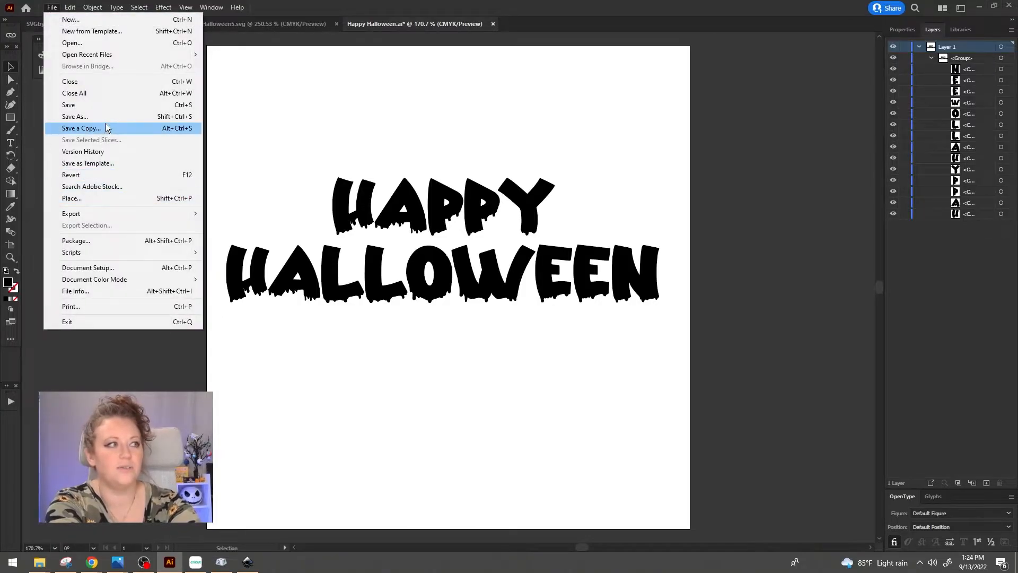
click(79, 116)
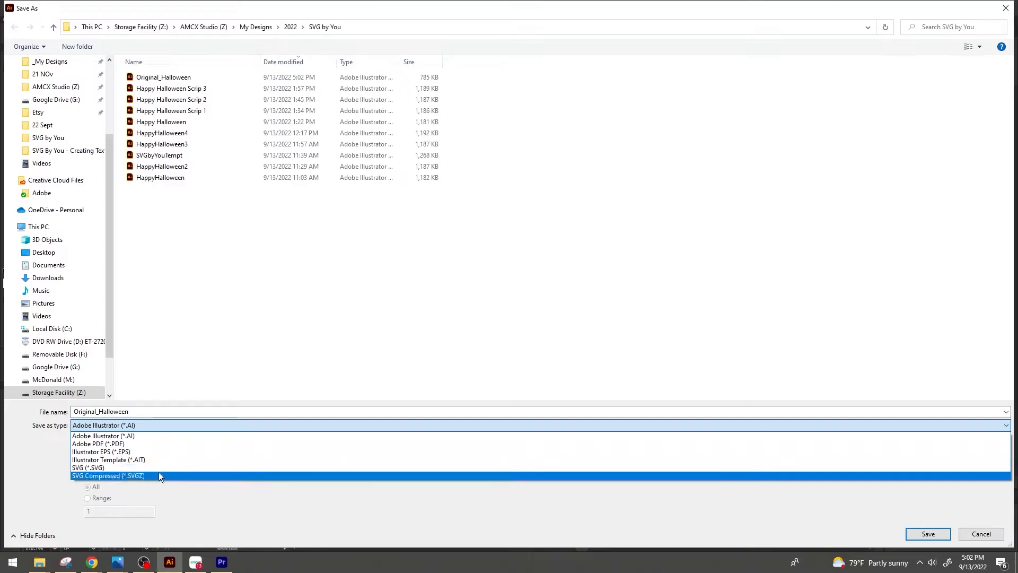
click(116, 466)
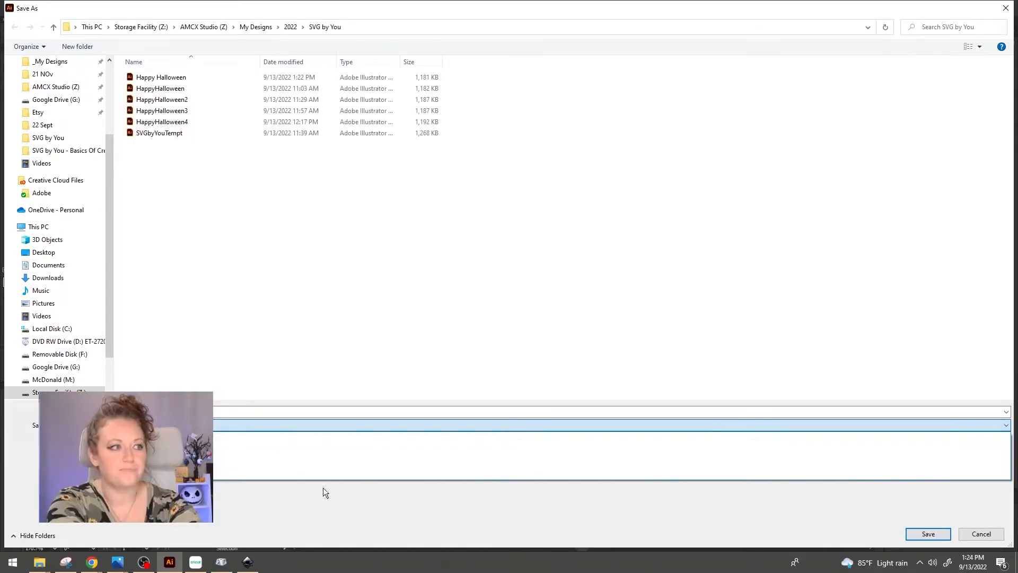
click(393, 435)
click(137, 425)
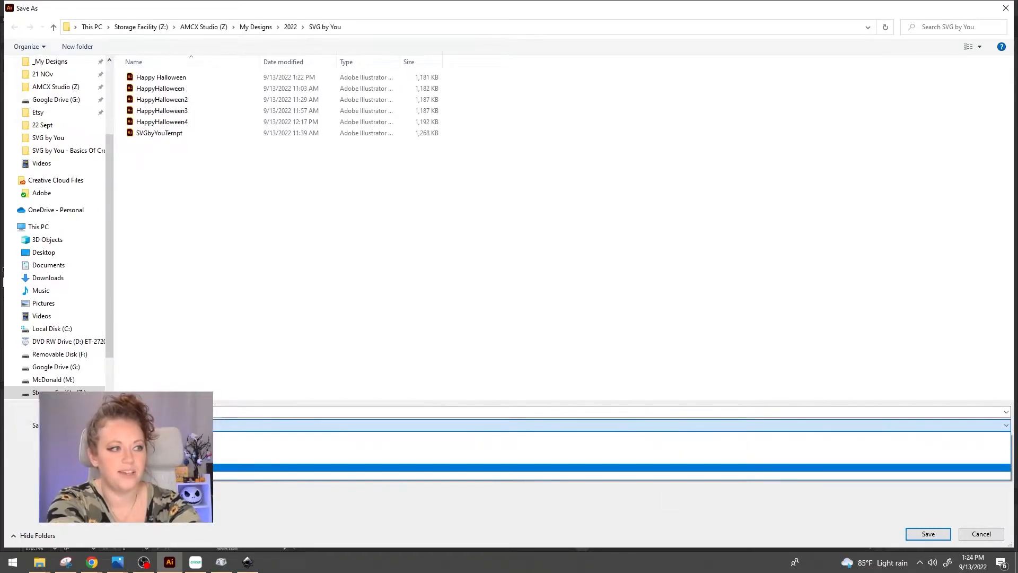
click(137, 466)
click(932, 536)
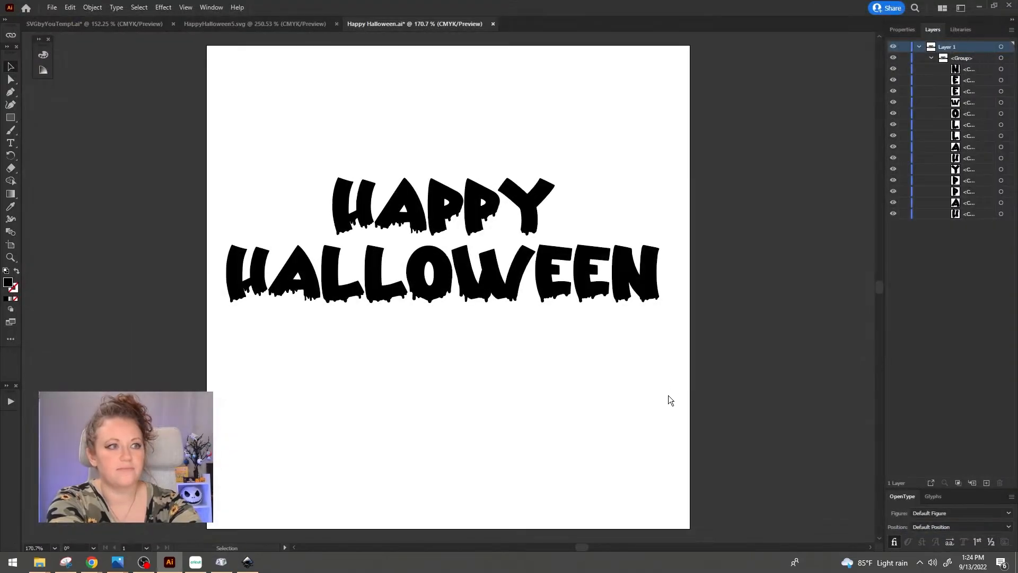
click(549, 312)
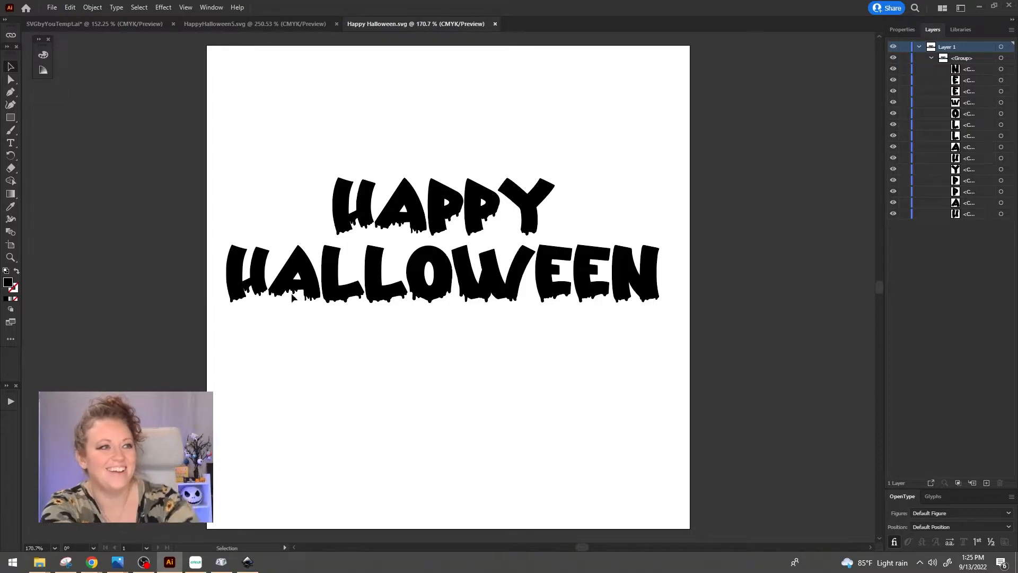
- Switch to Cricut Design Space and start a new image upload, opening the file browser
click(203, 561)
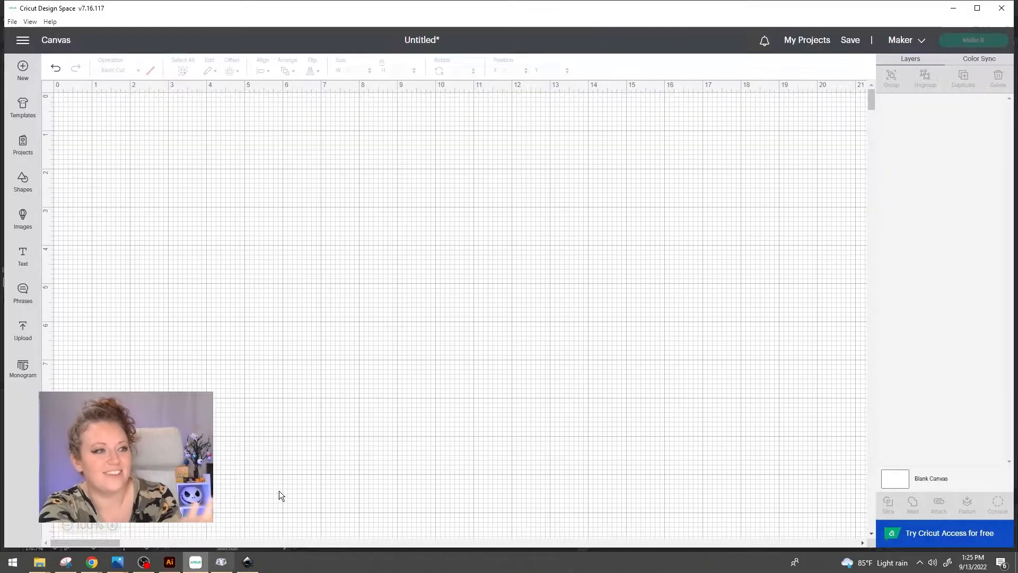
click(34, 322)
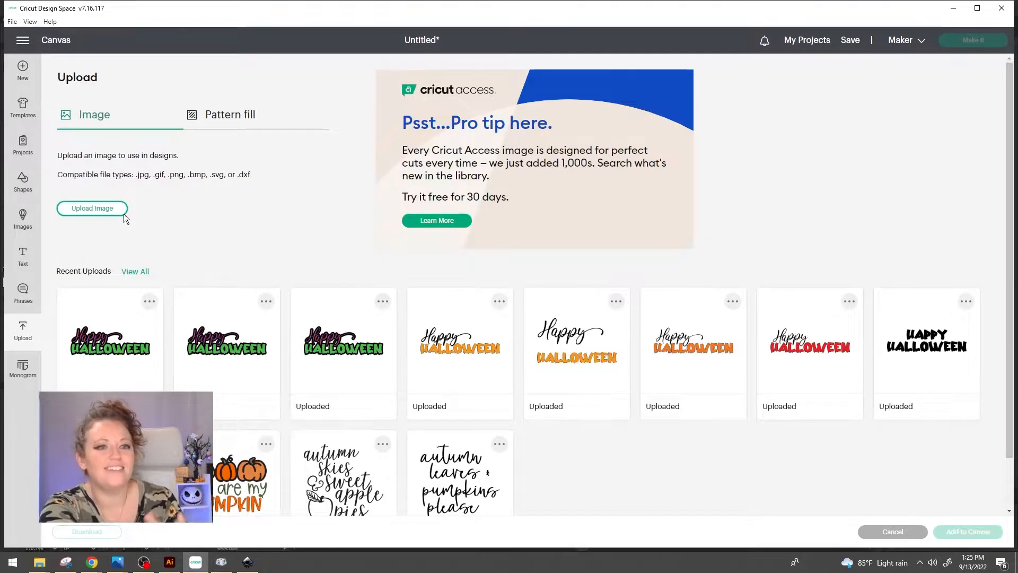
click(120, 211)
click(887, 532)
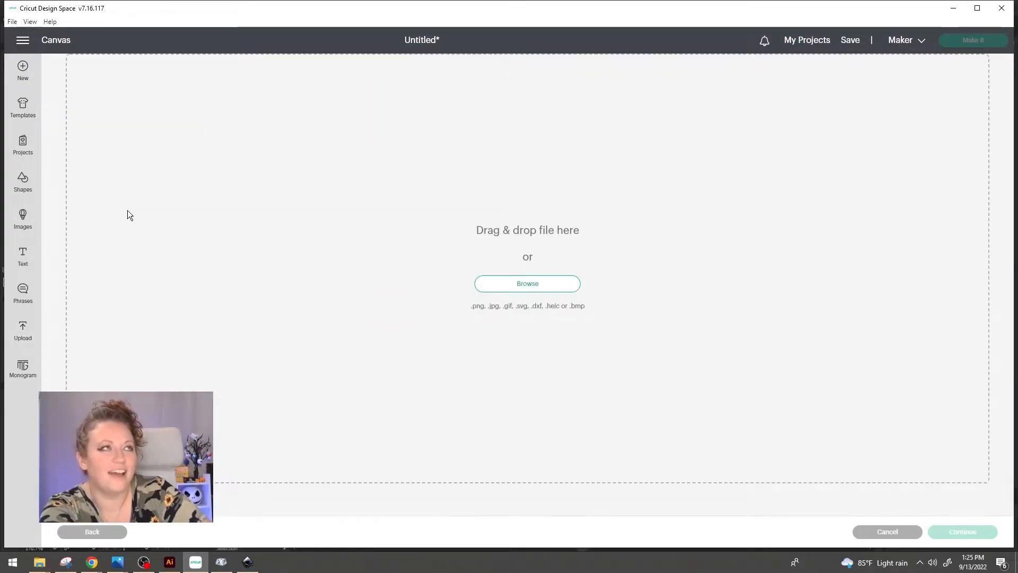
click(509, 283)
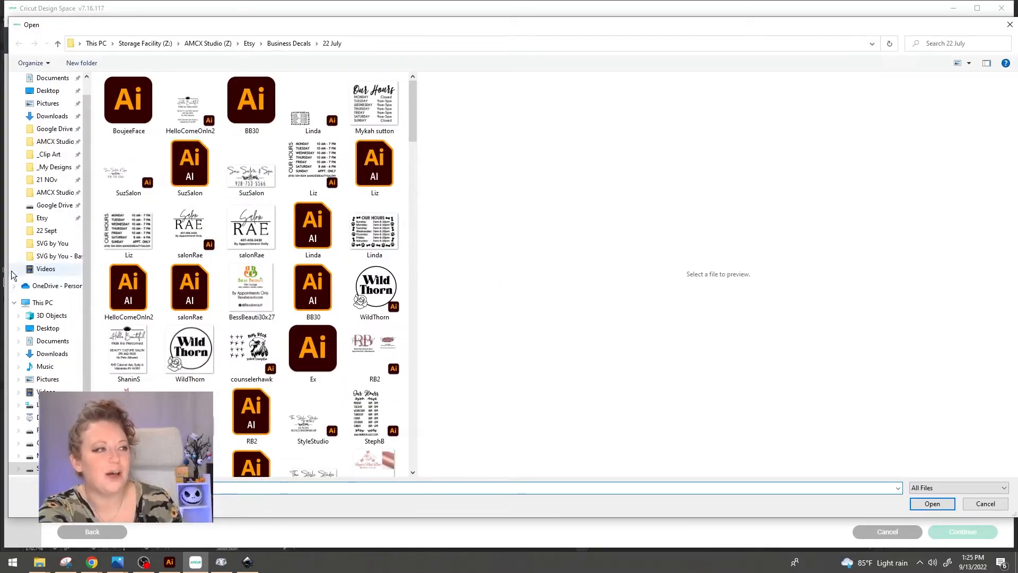
- Sort the SVG by You folder by date modified and open the newest Happy Halloween SVG file
click(68, 245)
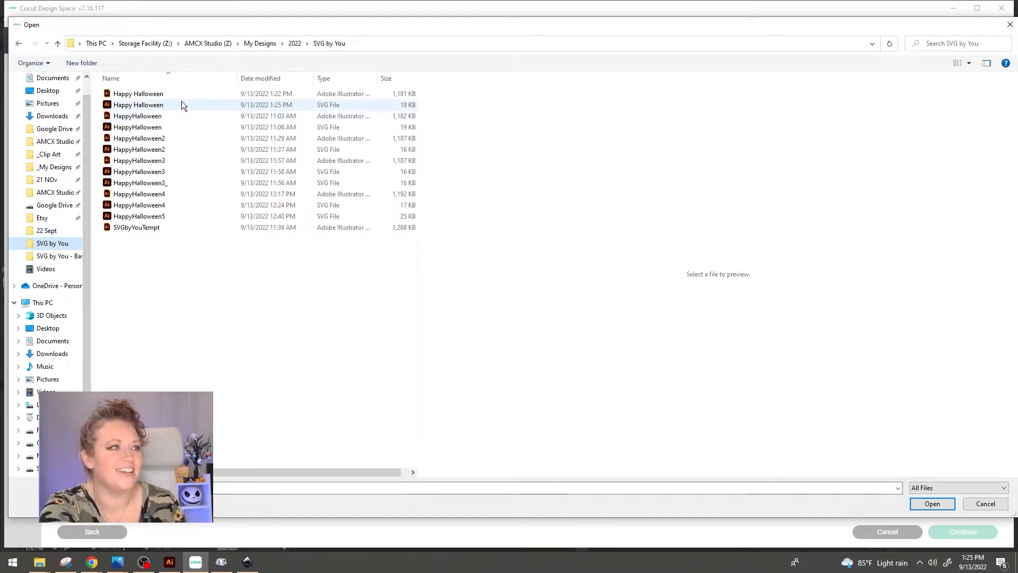
click(280, 79)
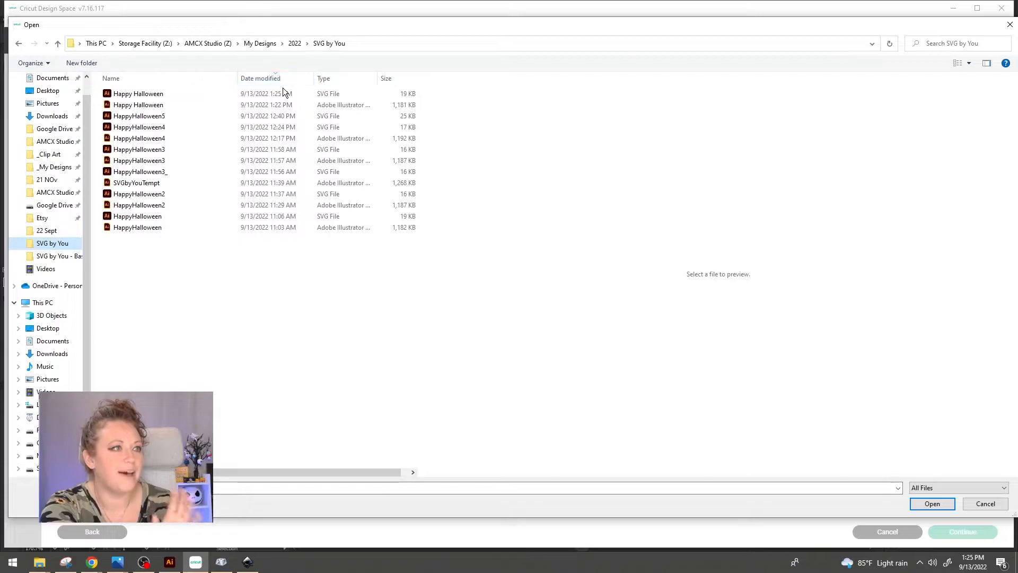
click(280, 93)
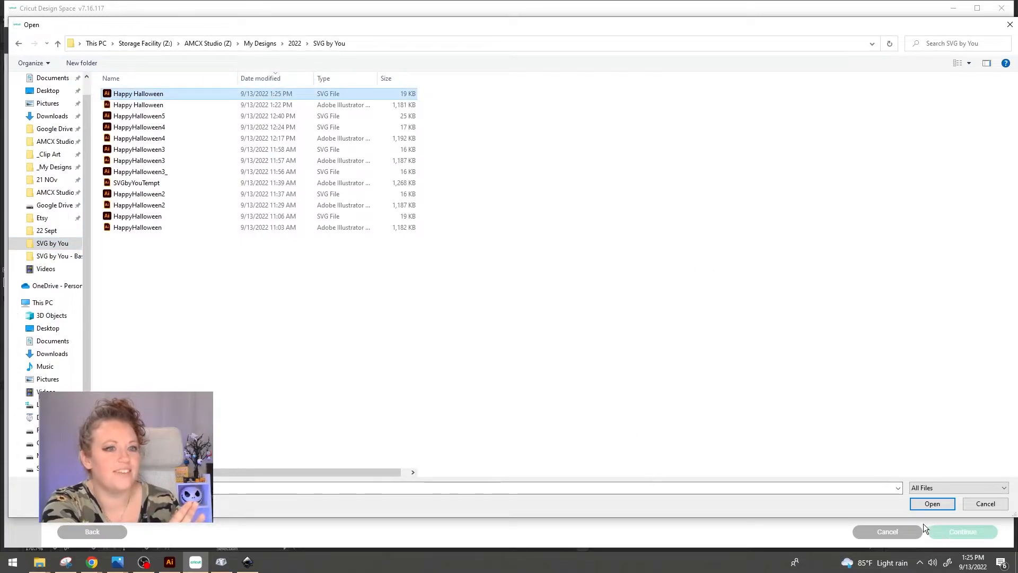
click(931, 504)
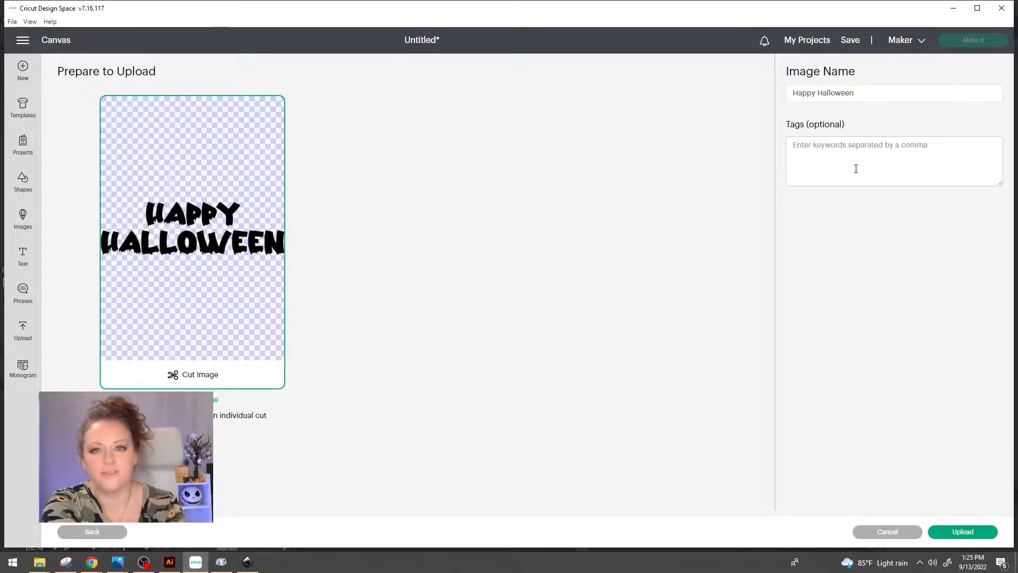
- Upload Happy Halloween as a cut image and add it to the canvas
click(972, 532)
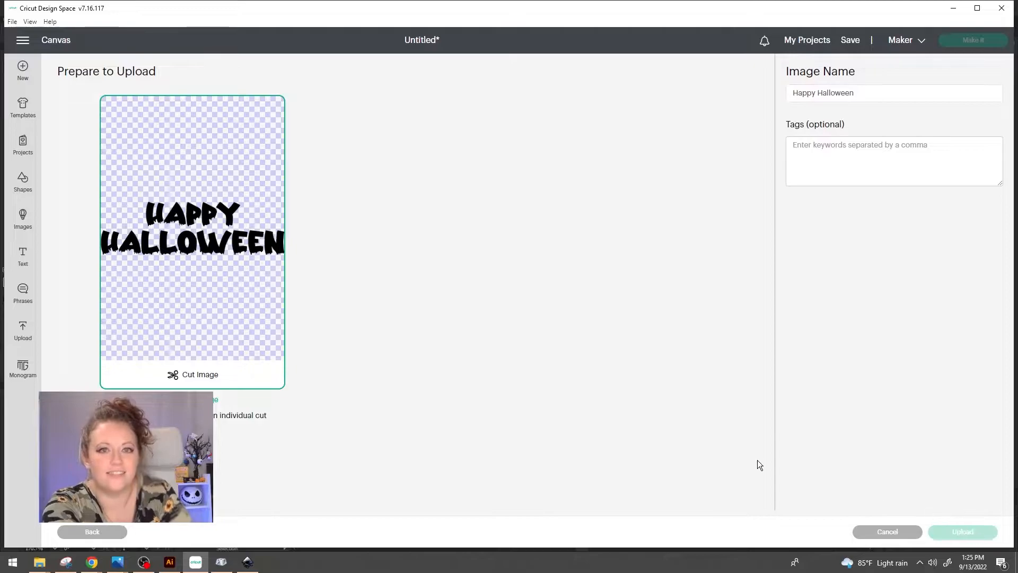
click(144, 379)
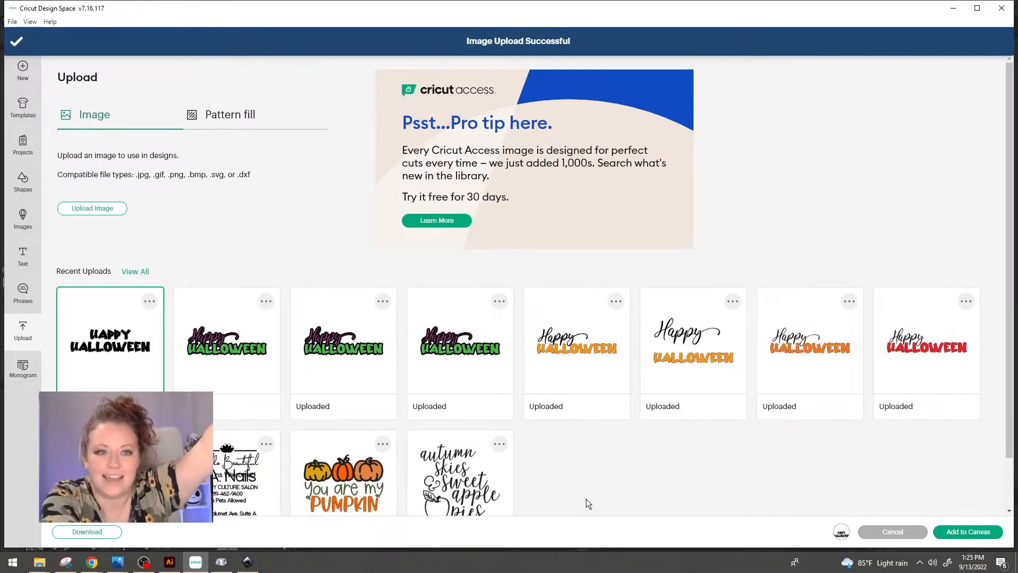
click(966, 531)
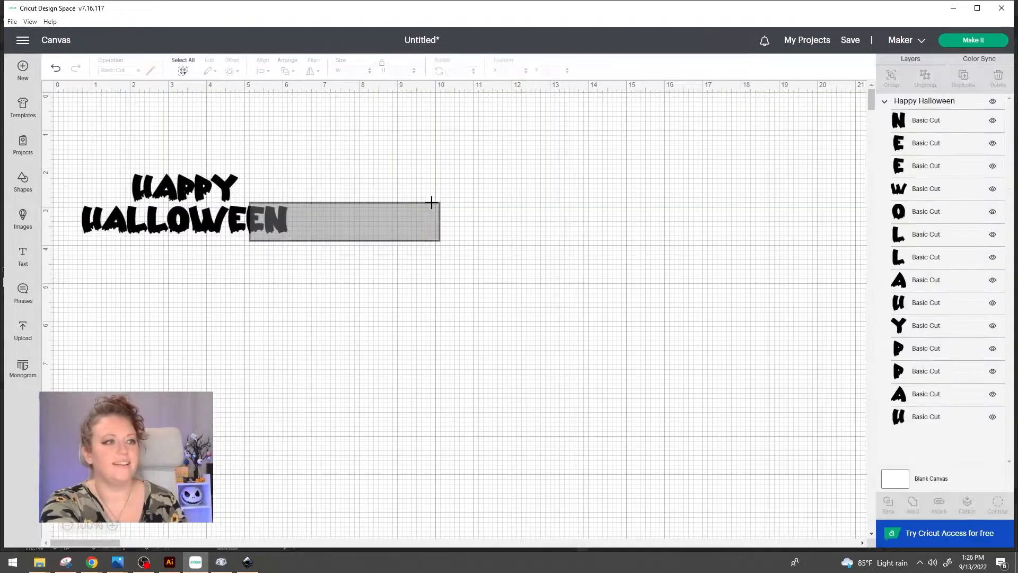
drag(342, 192, 485, 180)
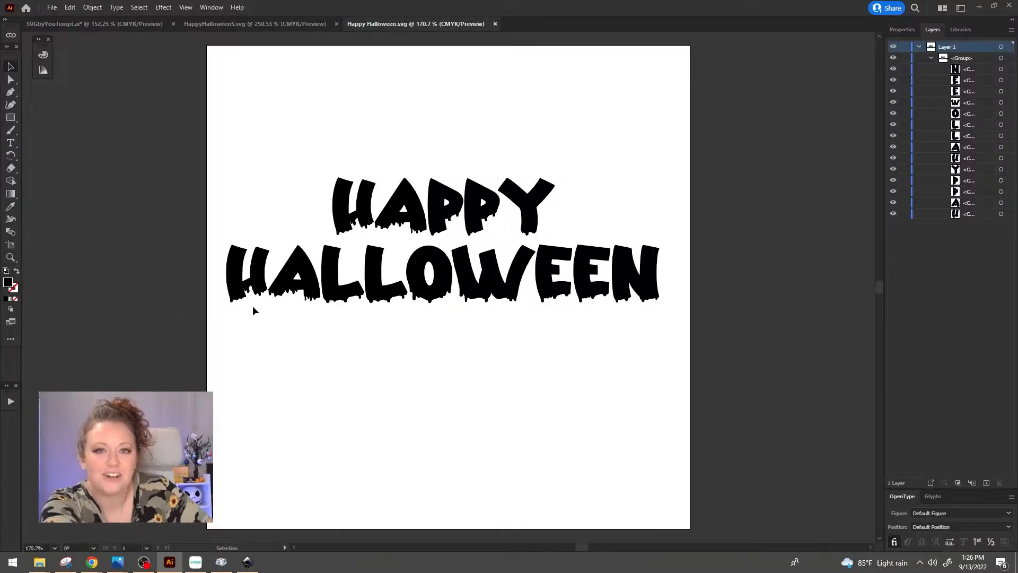
- Switch to the SVGbyYouTempt document in Illustrator, darken the Create SVG checklist entry, and make the Font Pairings entry white
click(120, 24)
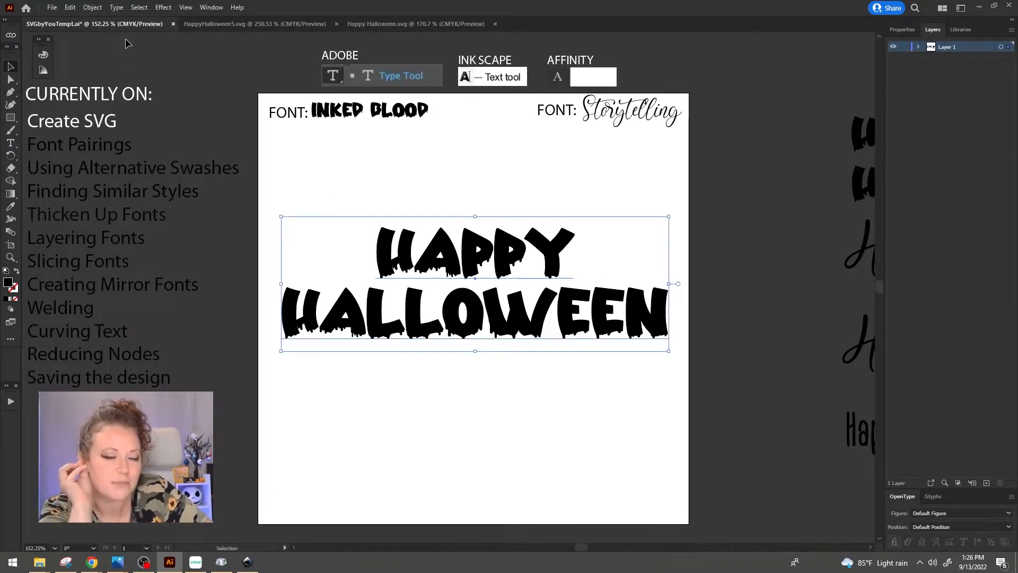
key(t)
triple_click(75, 126)
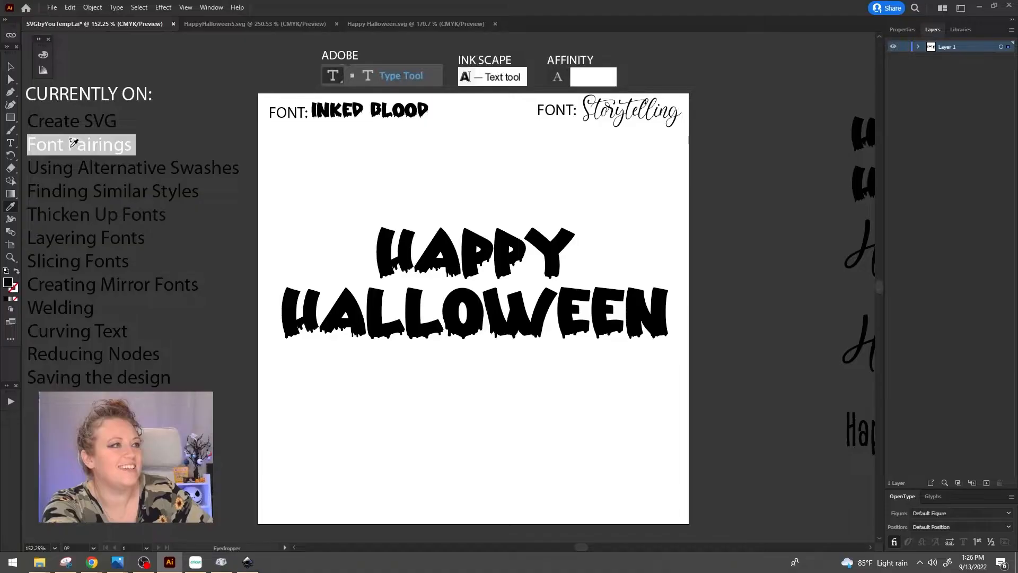
double_click(9, 282)
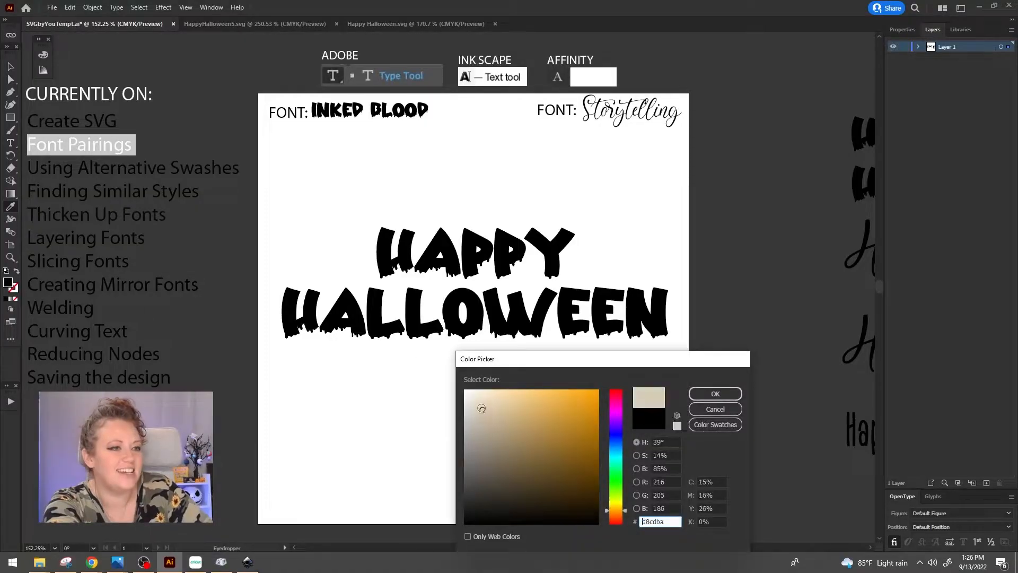
click(715, 393)
key(Escape)
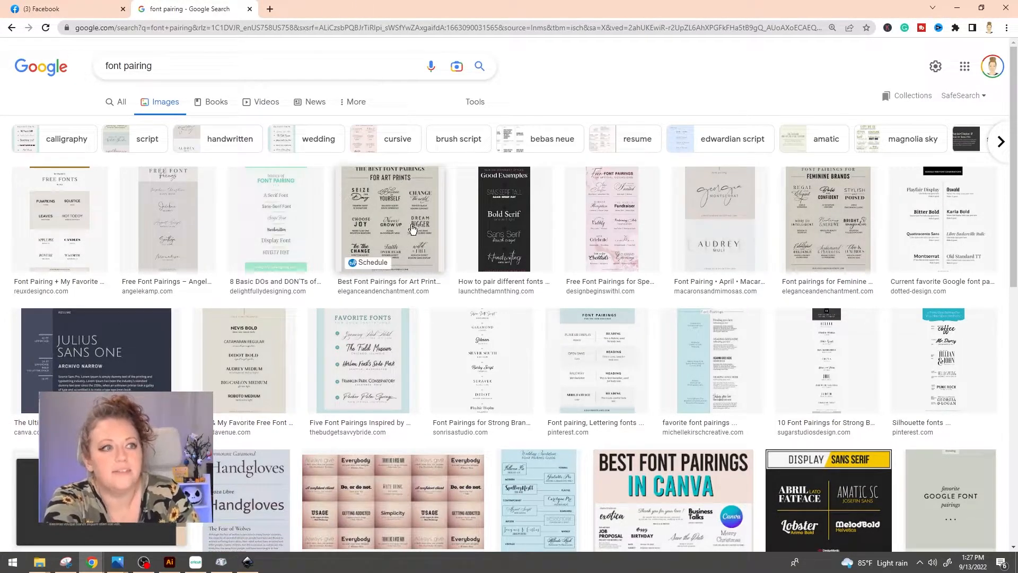
- Examine font pairing charts in the Google image results in Chrome, including the good examples, font pairing basics and feminine brands charts
click(511, 242)
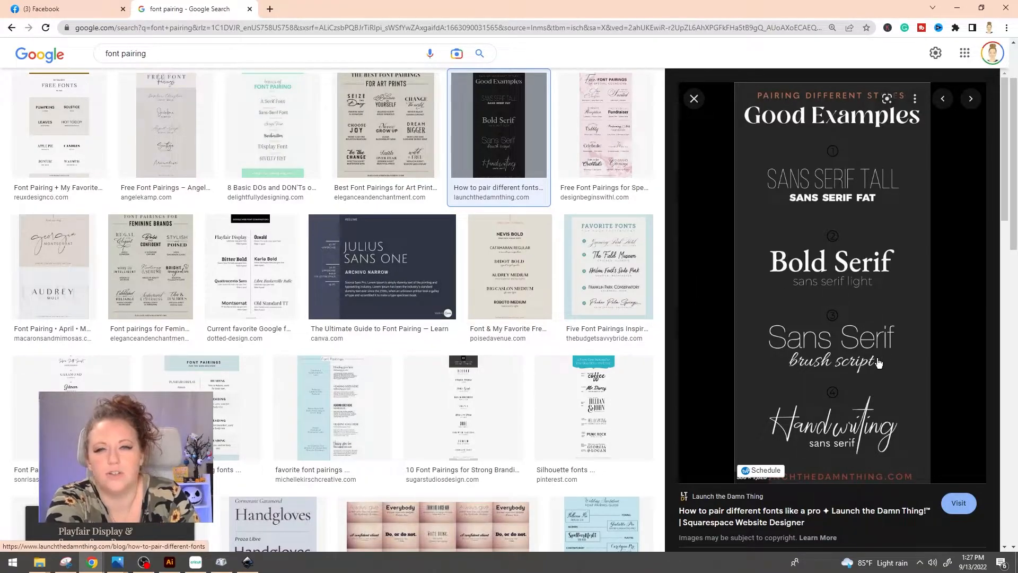
click(291, 154)
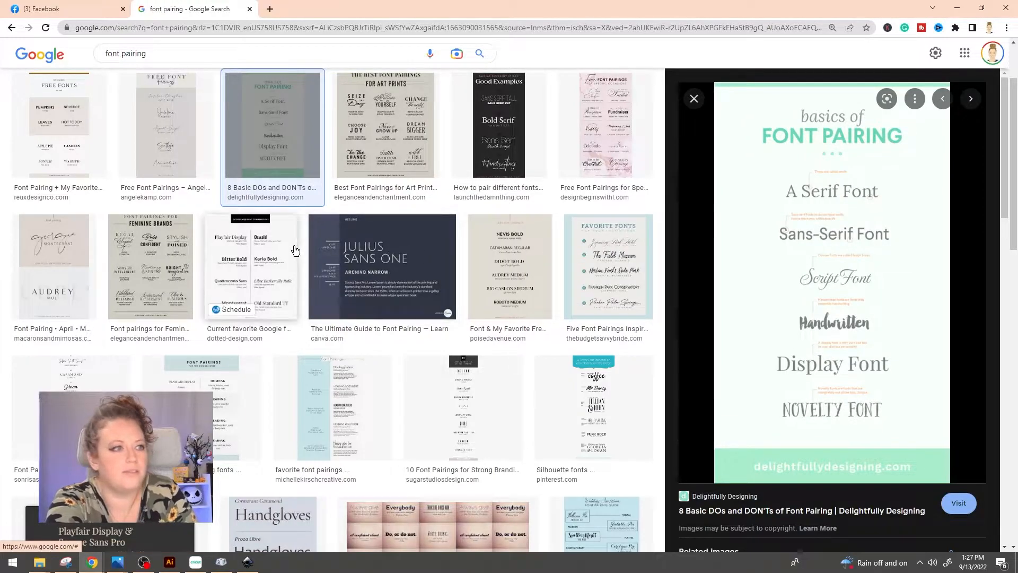
click(141, 280)
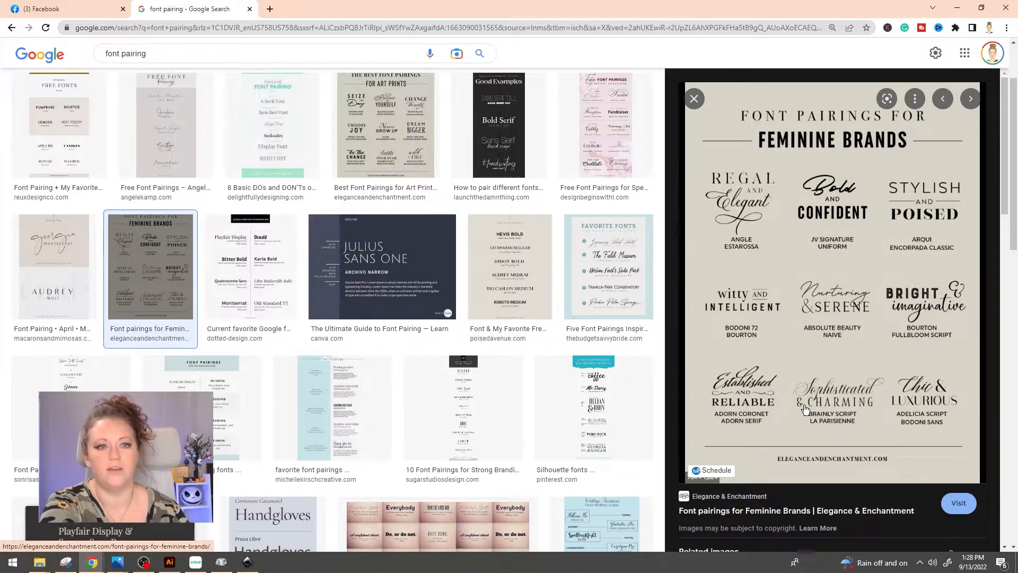
click(522, 163)
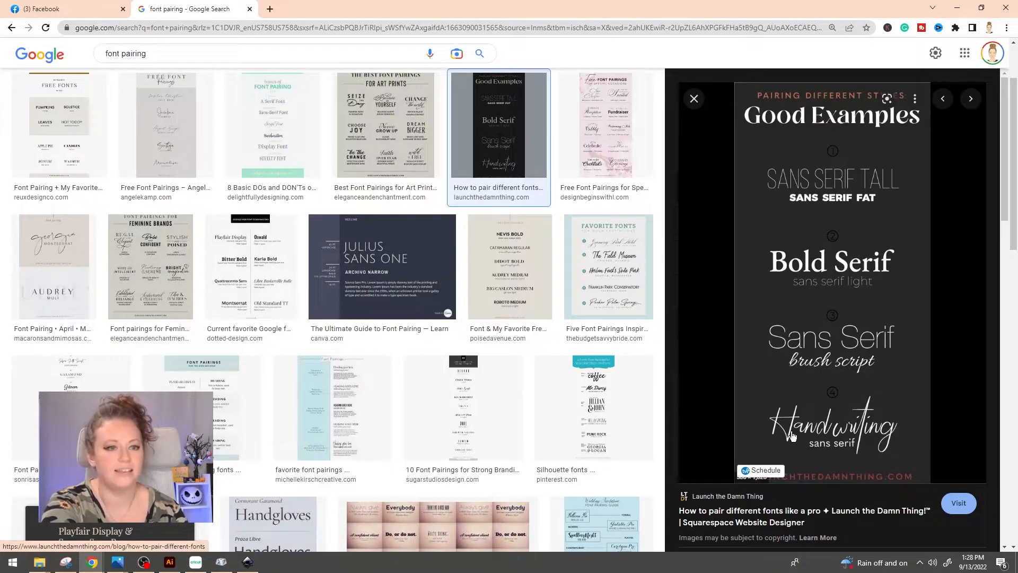
scroll(634, 378, down, 5)
click(602, 284)
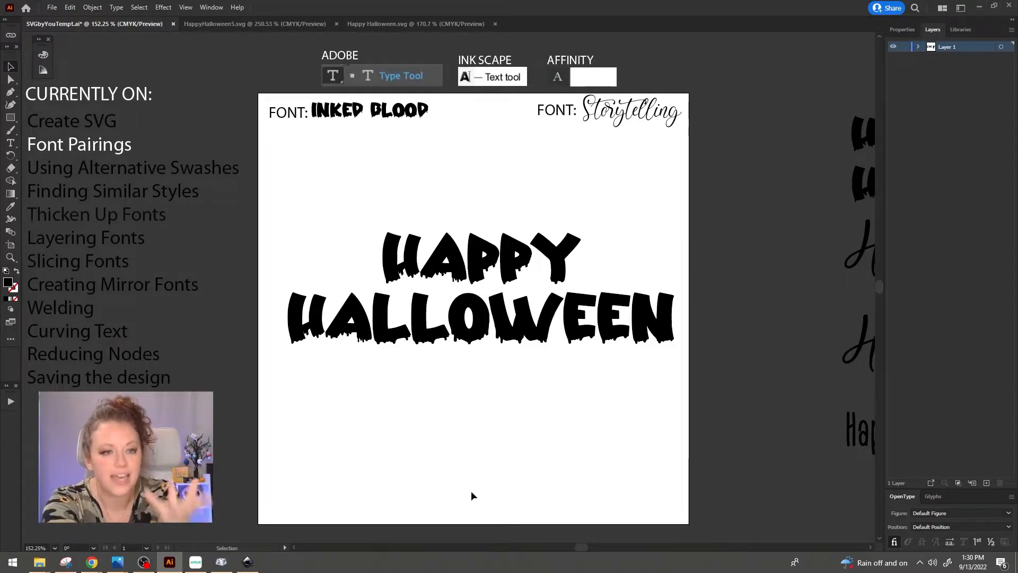
- Return to Illustrator and delete the word HAPPY from the two-line text, keeping HALLOWEEN as its own text object
drag(390, 333, 635, 530)
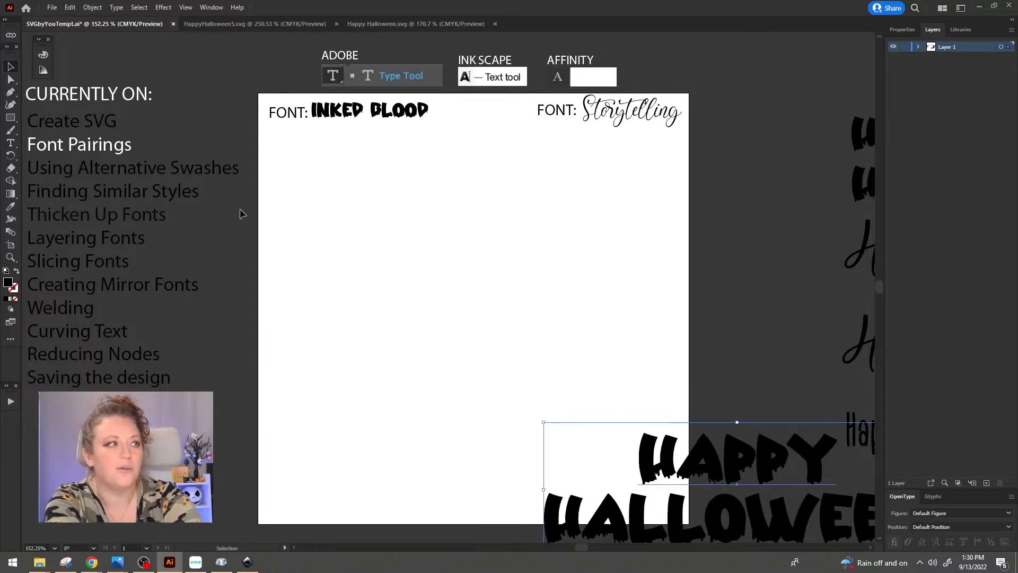
key(ctrl+z)
key(t)
double_click(528, 333)
key(Delete)
key(Delete)
key(Escape)
- Duplicate the HALLOWEEN text, place the copy above the original, and replace its wording with HAPPY
click(358, 274)
key(ctrl+c)
key(ctrl+v)
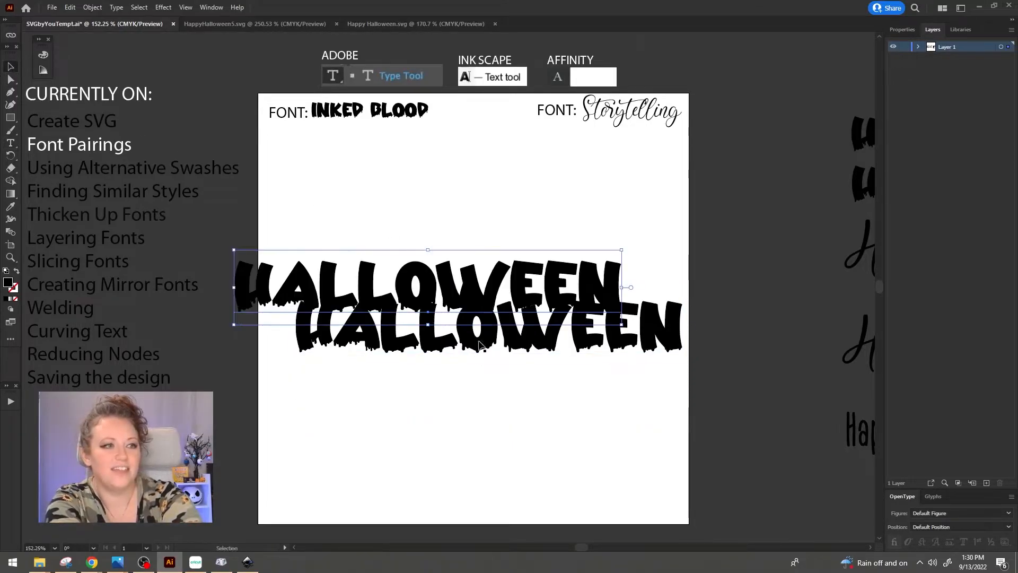
drag(484, 282, 503, 245)
key(t)
double_click(503, 245)
text(HAPPY)
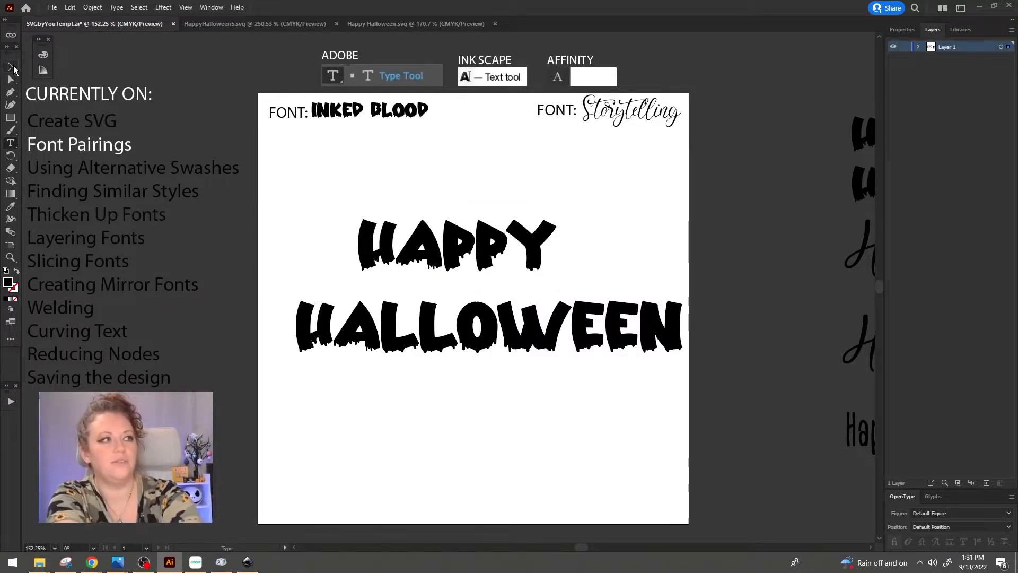
- Center HAPPY above HALLOWEEN in the artboard's upper half and place a copy of the pair in the lower half
key(Escape)
drag(459, 268, 479, 281)
drag(503, 365, 481, 378)
drag(512, 237, 504, 246)
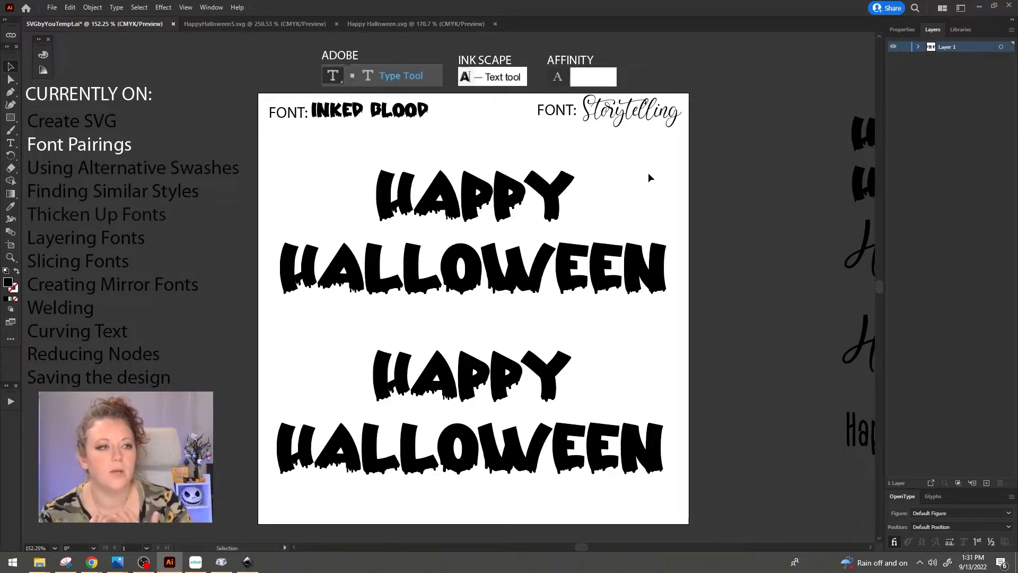
- Set the upper HALLOWEEN text's font to Storytelling and move it up close beneath the upper HAPPY
click(538, 286)
click(902, 29)
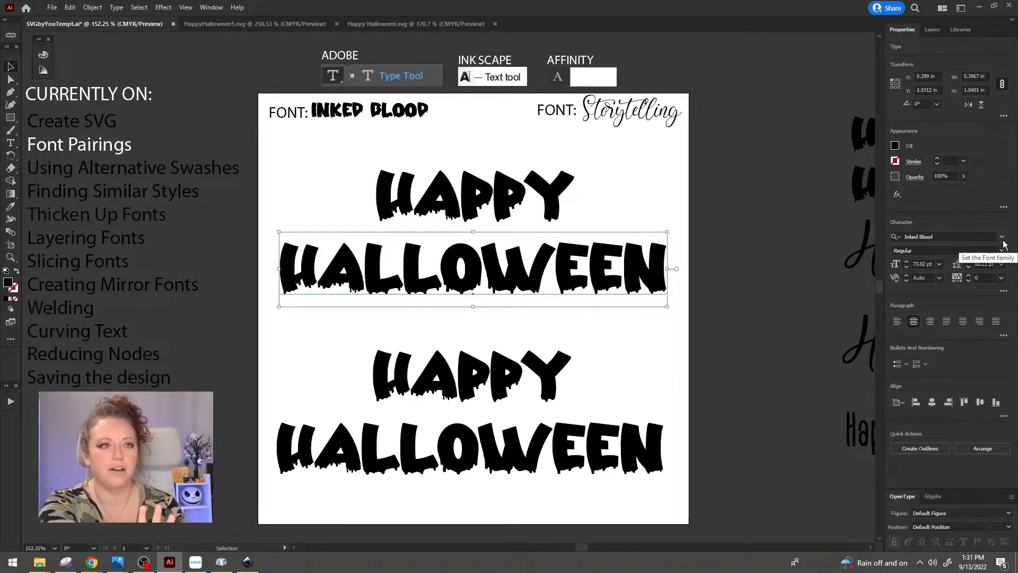
click(955, 237)
text(story)
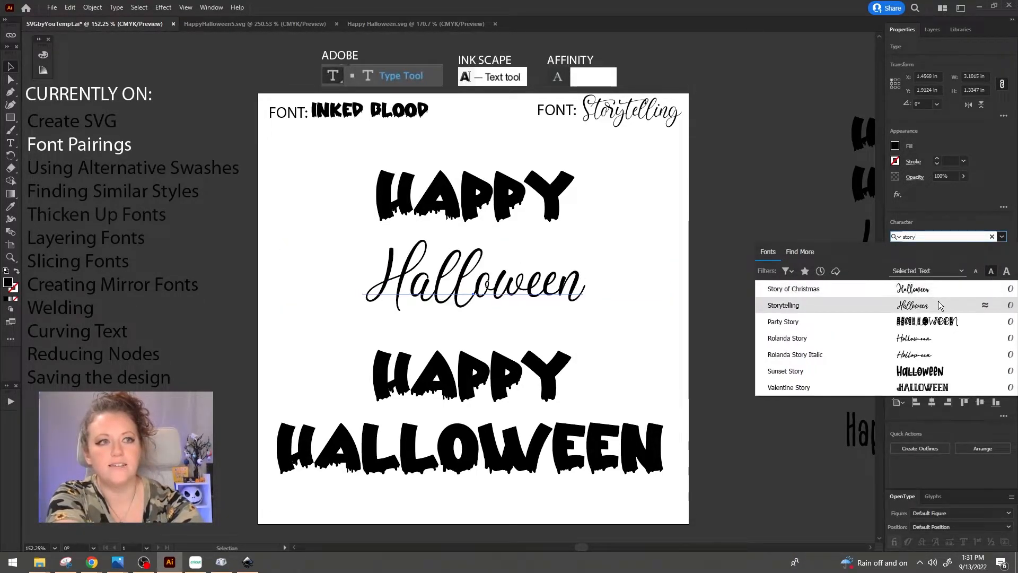
click(940, 306)
drag(567, 250, 567, 227)
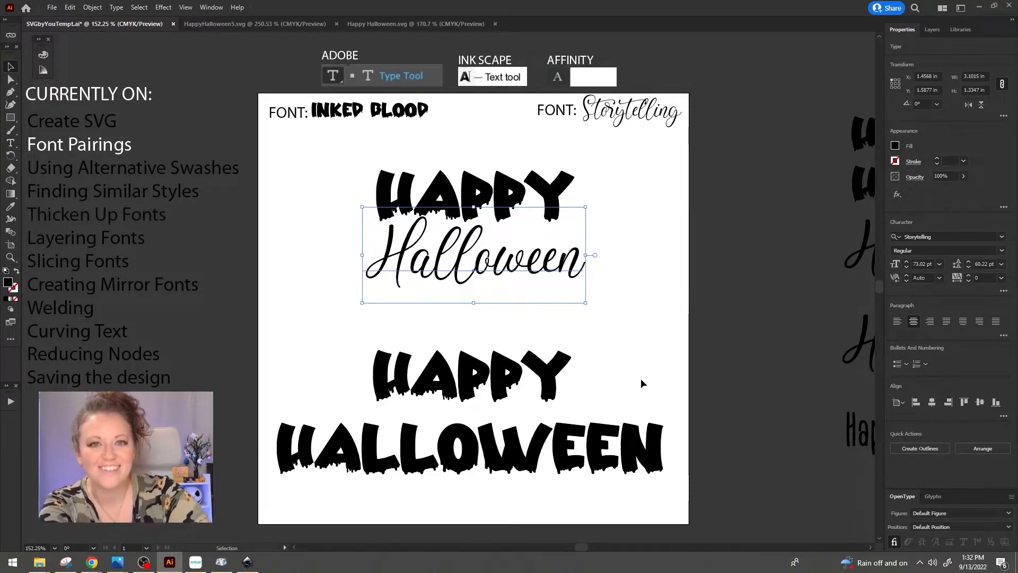
- Apply the Storytelling style of the upper Halloween to the lower HAPPY with the Eyedropper tool
click(536, 379)
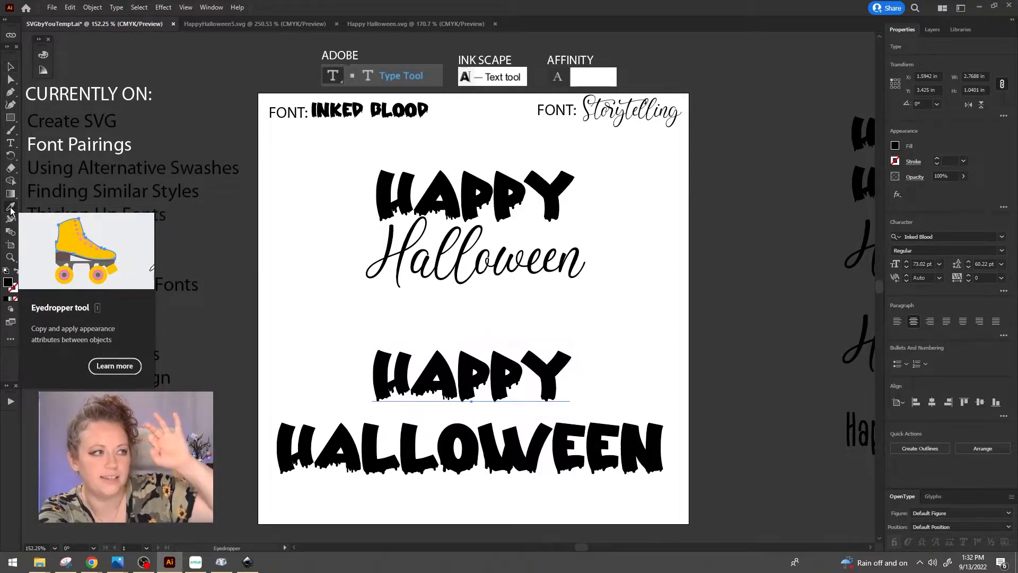
click(10, 209)
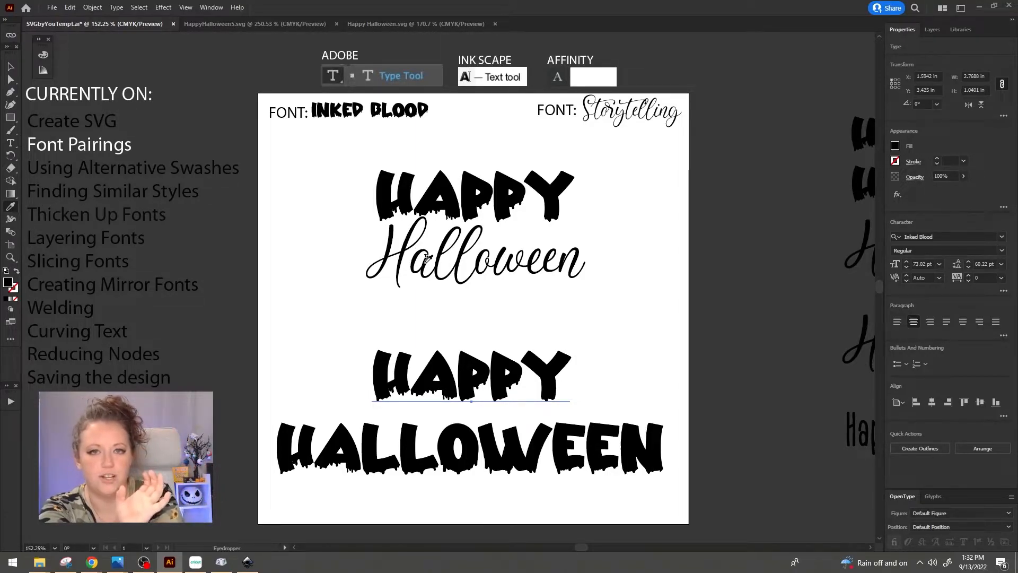
click(426, 257)
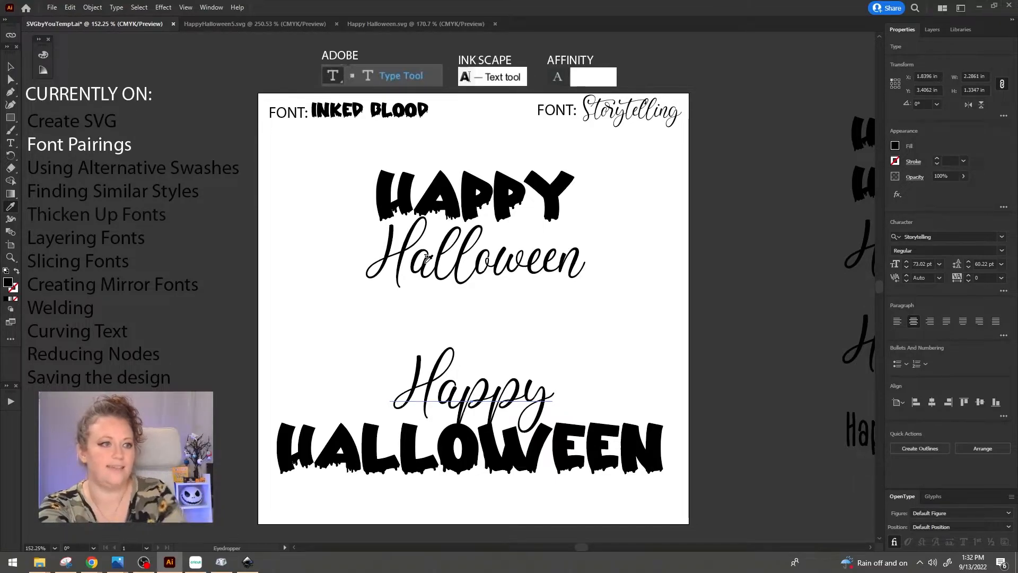
- Move the script word Happy to the left, just above the first letters of the lower HALLOWEEN
click(12, 79)
click(11, 67)
click(505, 379)
drag(505, 380, 439, 354)
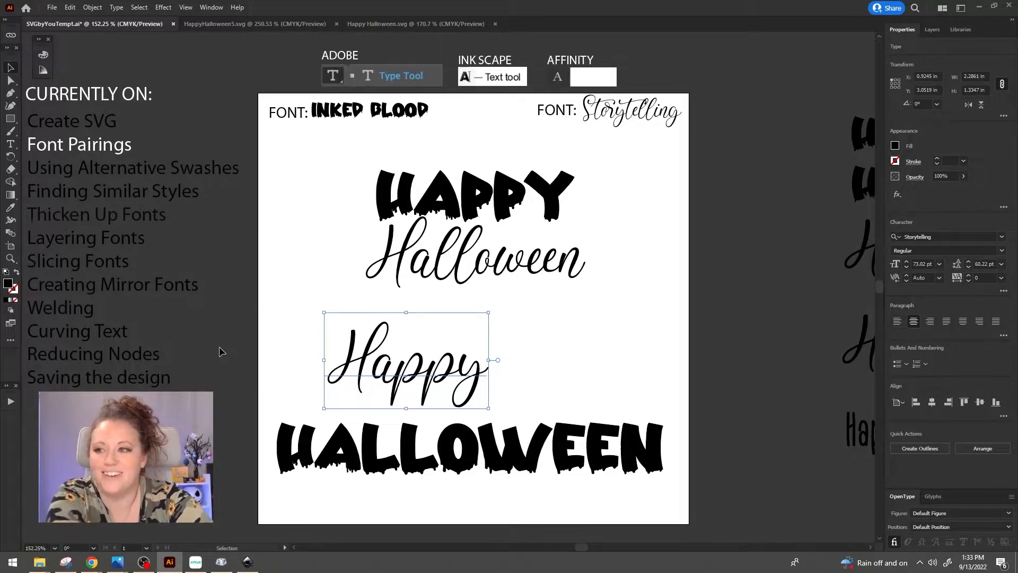
drag(457, 363, 419, 385)
- Delete the upper word pair, move the remaining pair to the artboard's upper half and nudge Happy slightly up and right
click(491, 294)
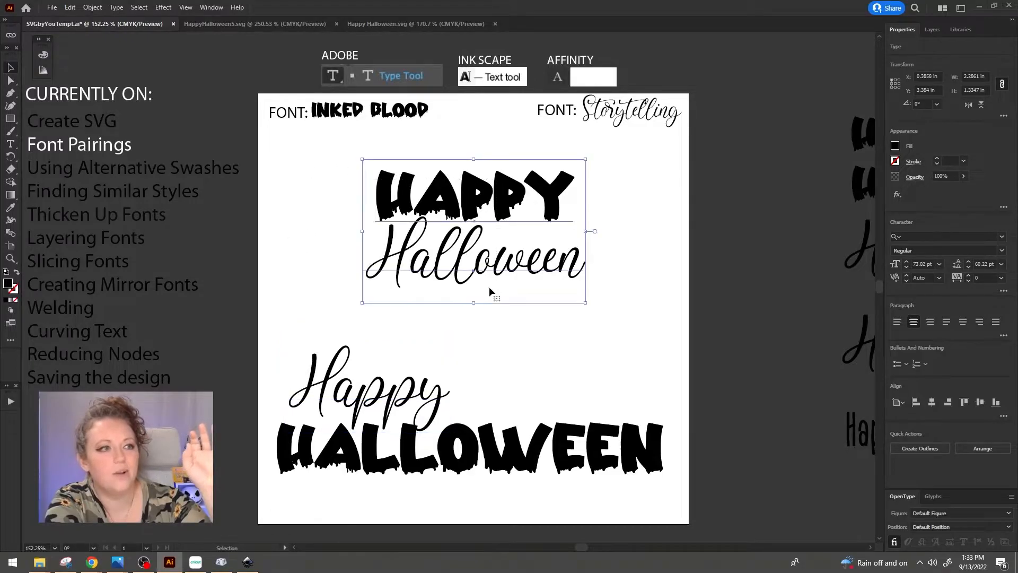
key(Delete)
drag(479, 269, 487, 214)
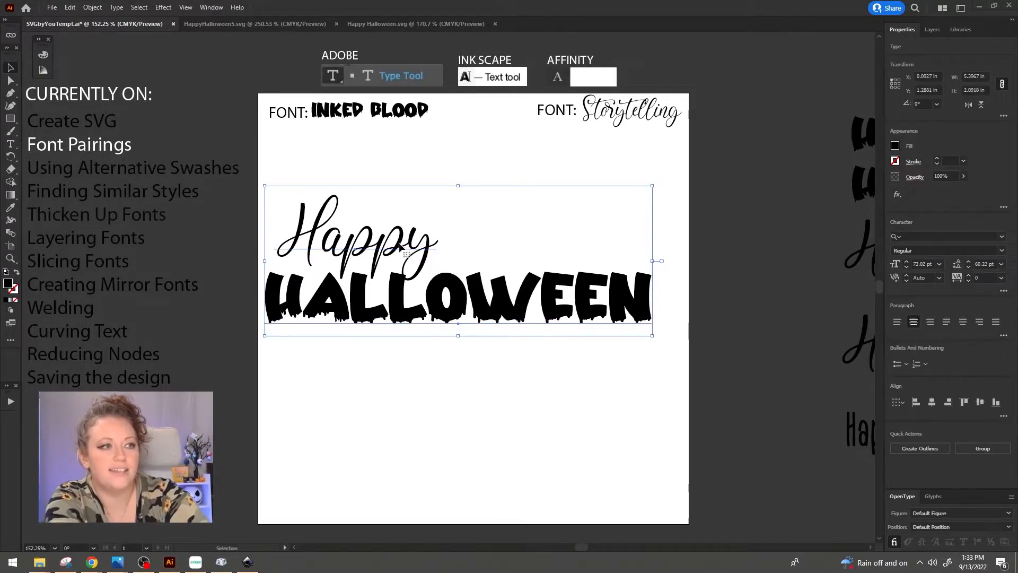
click(526, 145)
drag(413, 241, 421, 234)
click(461, 491)
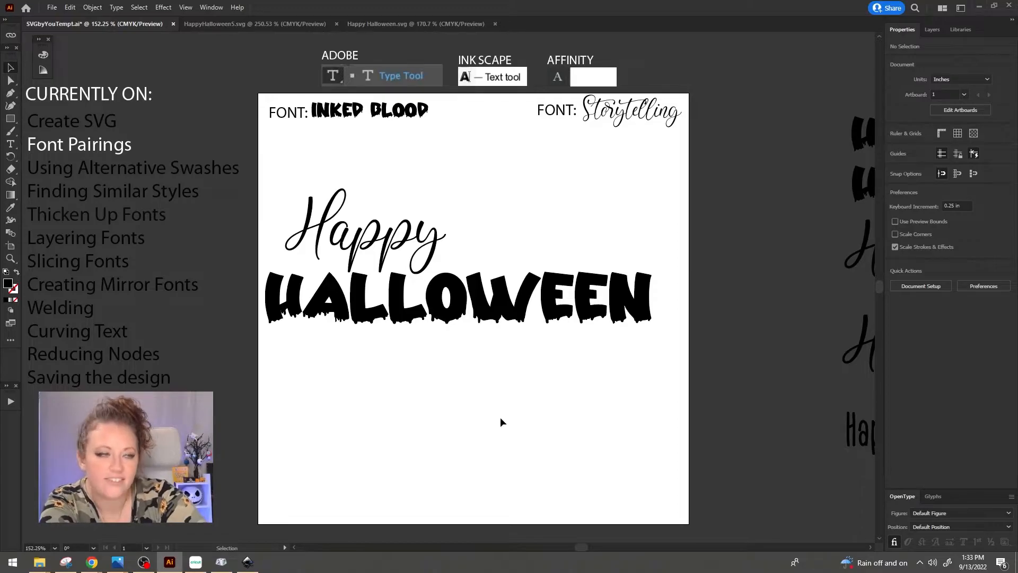
- Copy the Happy HALLOWEEN pair into the Happy Halloween.svg document, replacing everything on its artboard
drag(625, 419, 440, 231)
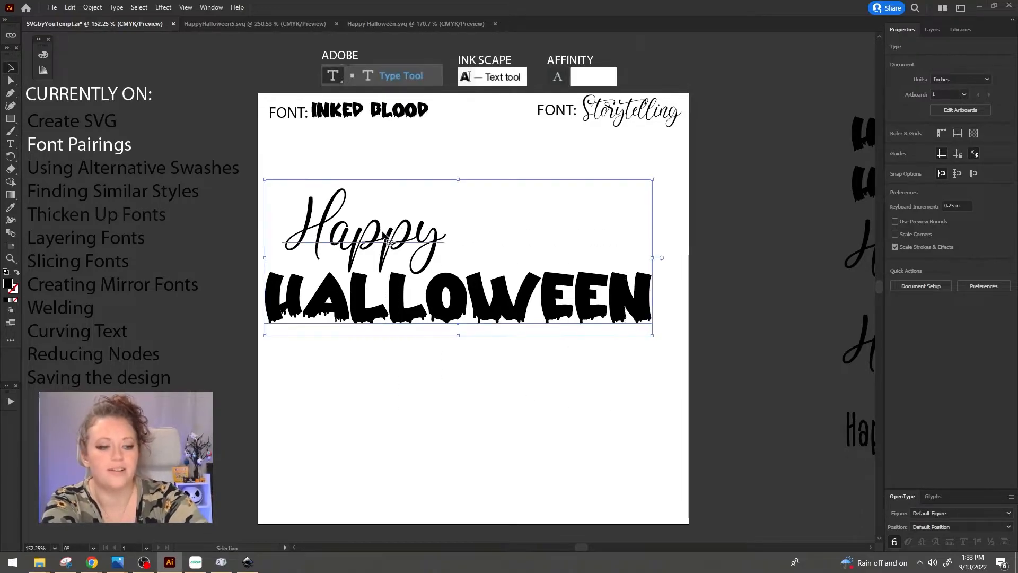
click(381, 24)
key(ctrl+a)
key(Delete)
key(ctrl+v)
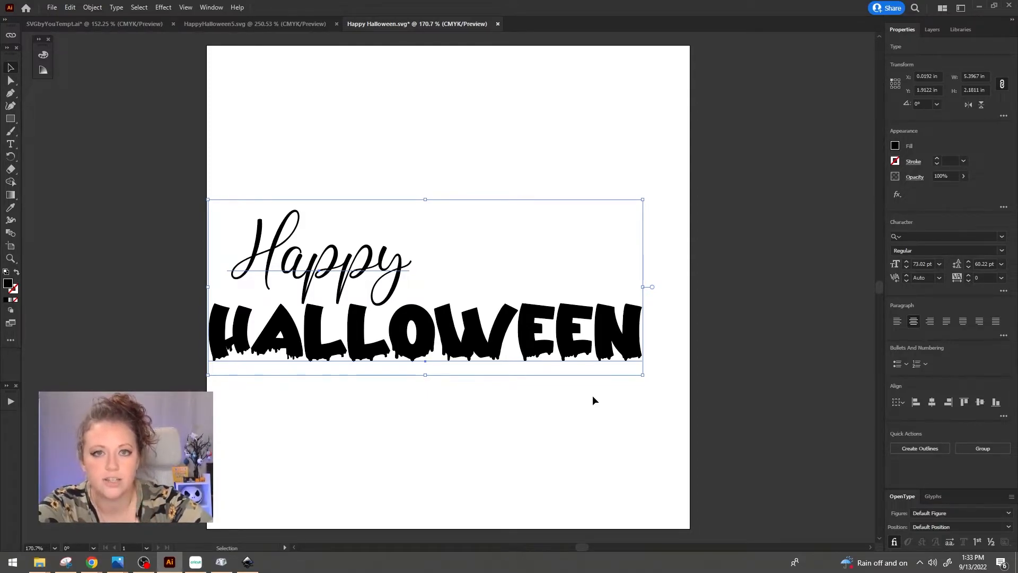
- Save the document as an Adobe Illustrator file named Happy Halloween Scrip 1, using the Illustrator 2020 version
click(592, 396)
key(ctrl+shift+s)
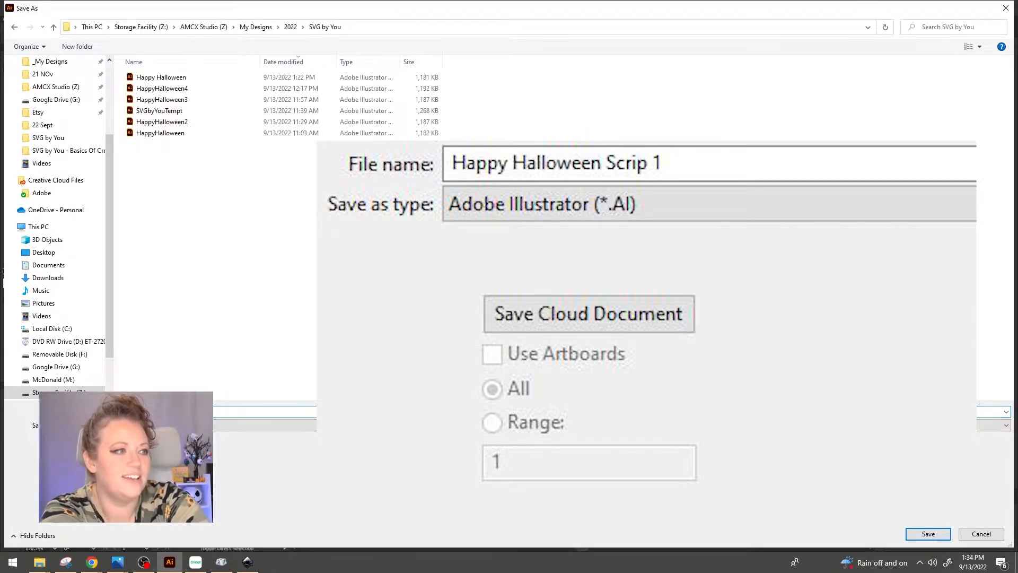
key(Return)
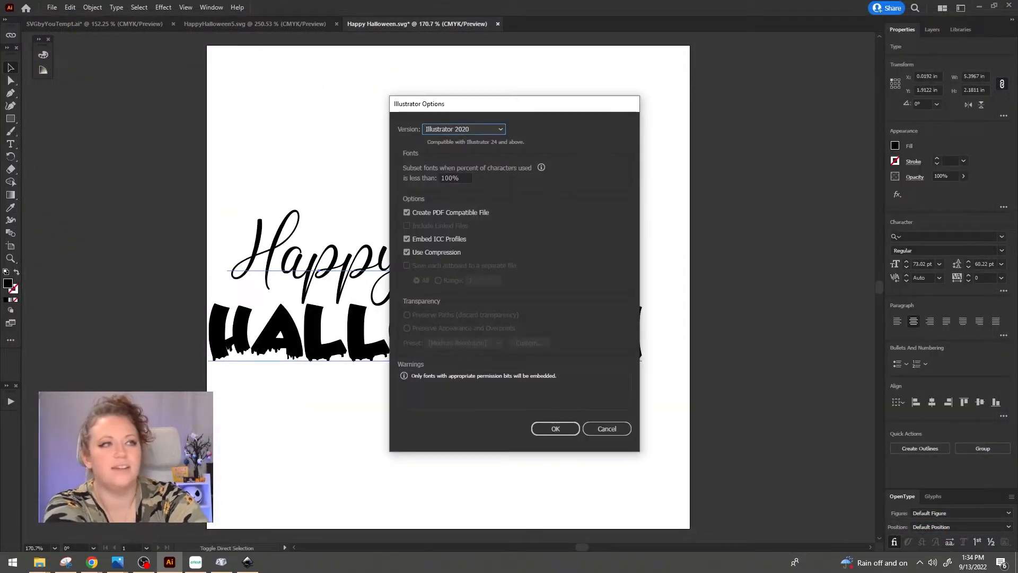
key(Return)
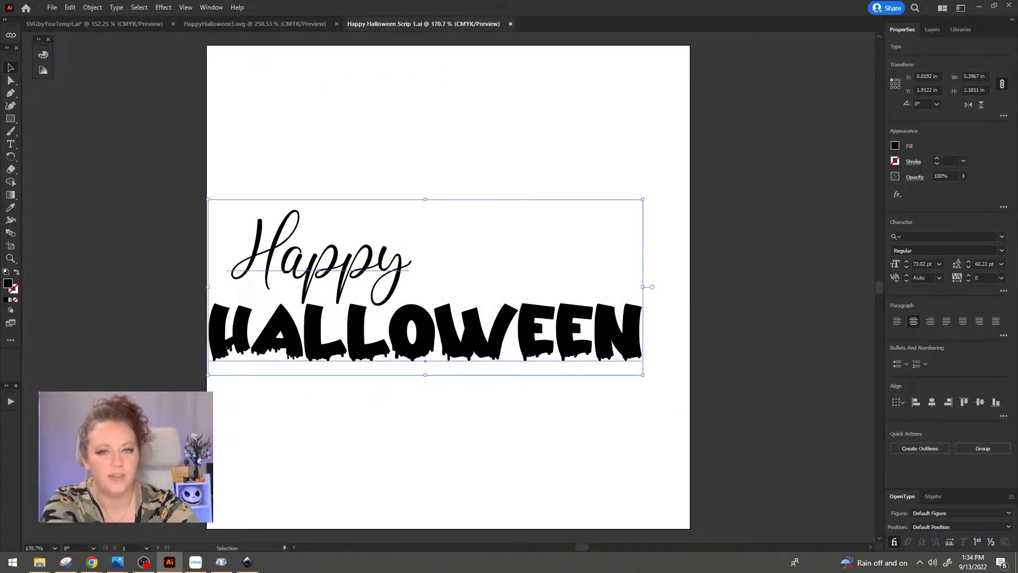
click(327, 497)
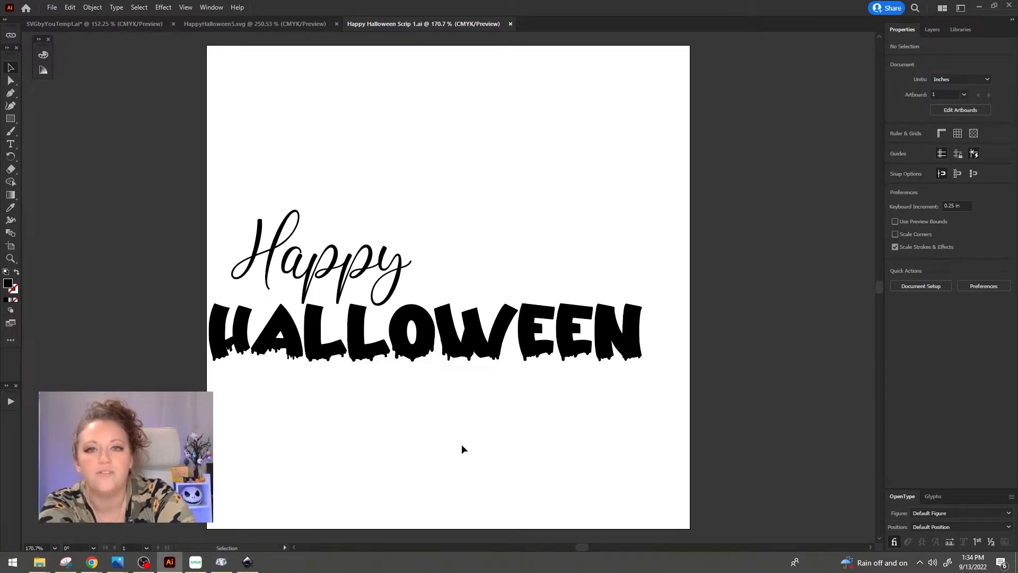
- Fill HALLOWEEN with red and nudge it slightly up and right, closer to the script word
click(470, 347)
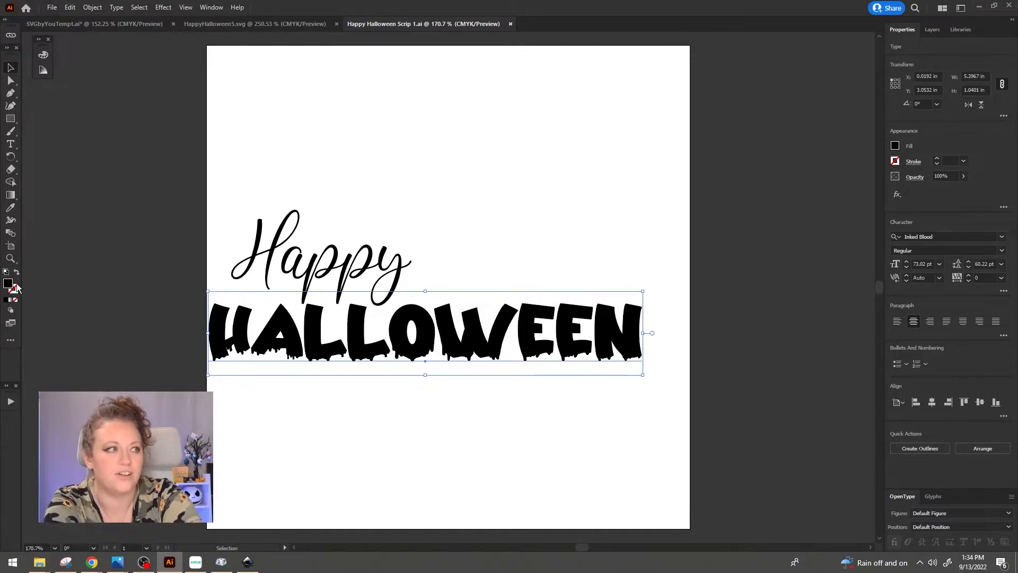
double_click(8, 284)
mouse_move(559, 402)
mouse_down()
mouse_move(616, 390)
mouse_move(598, 411)
mouse_up()
click(715, 393)
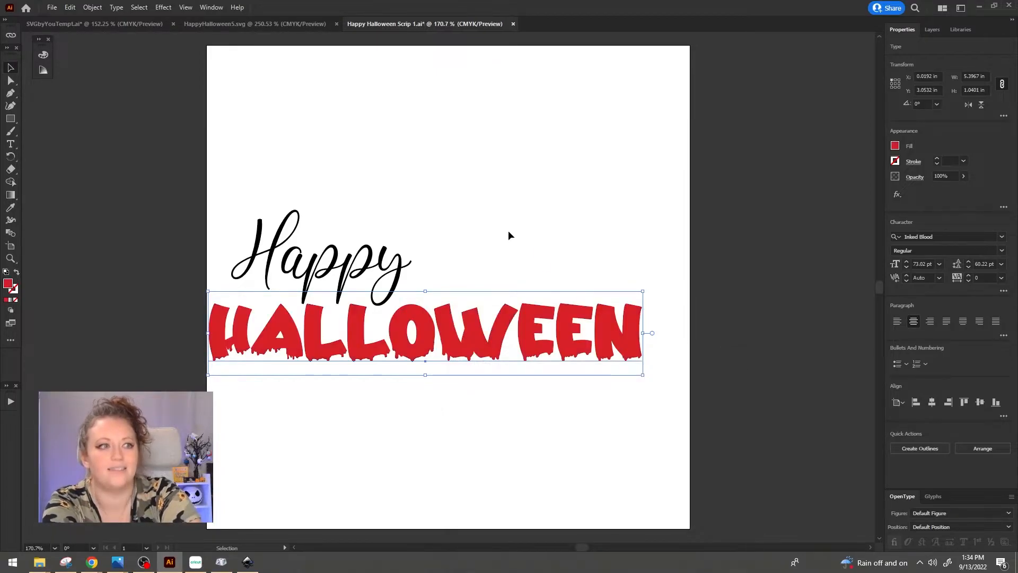
click(508, 232)
drag(439, 342, 442, 340)
click(427, 241)
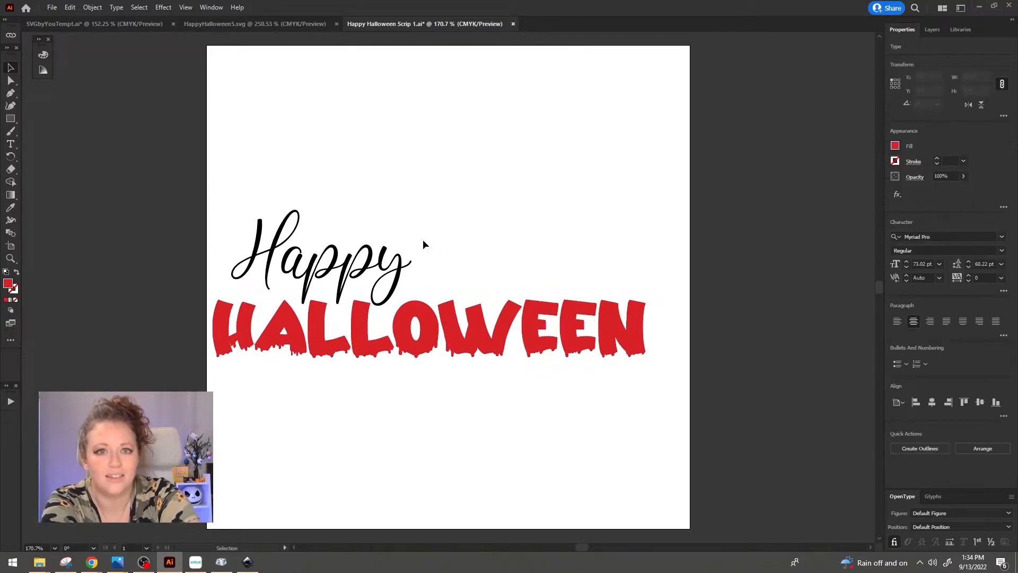
- Convert both the script Happy and the red HALLOWEEN texts to outlines
click(336, 249)
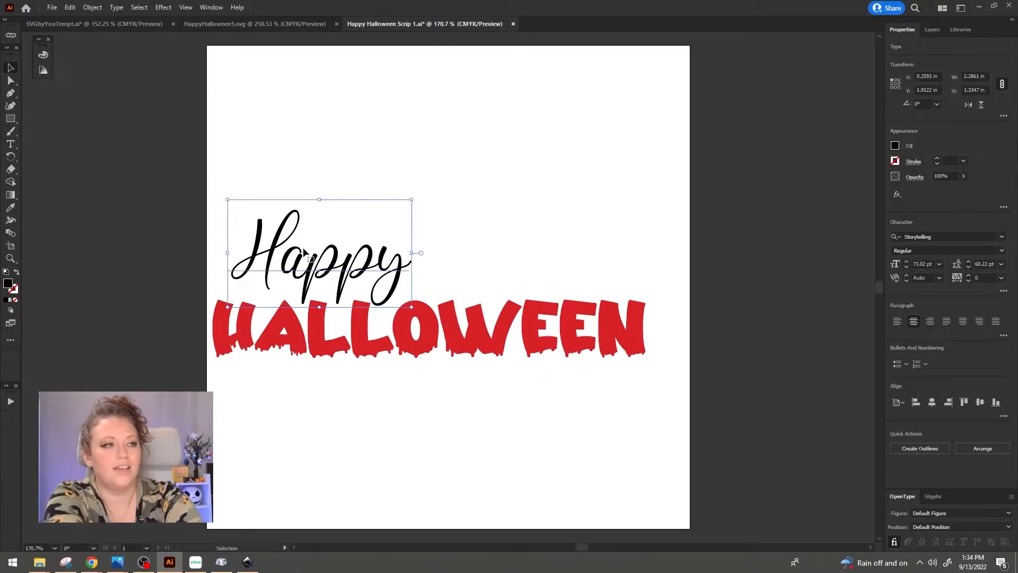
click(538, 321)
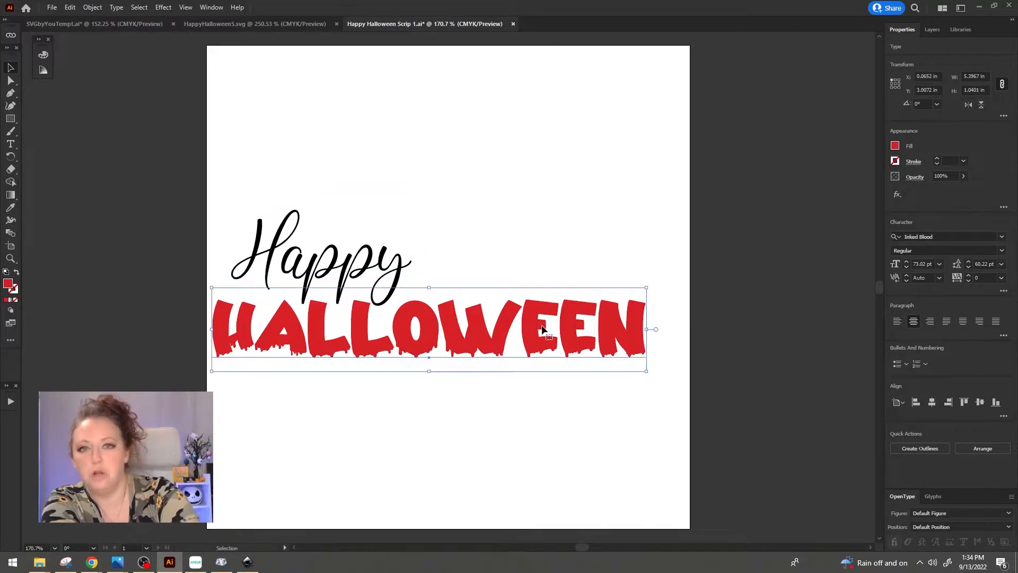
click(365, 261)
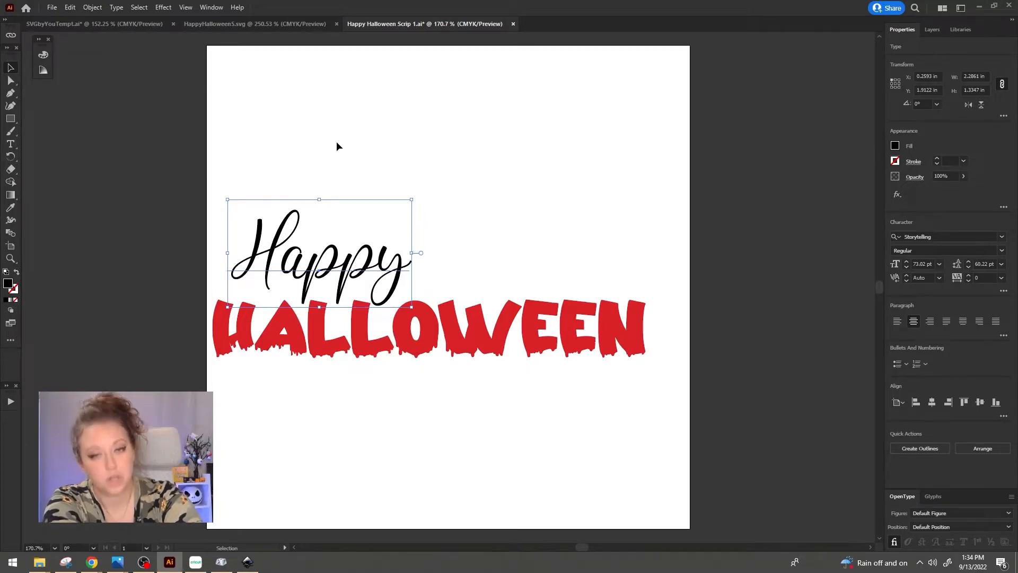
drag(332, 123, 488, 313)
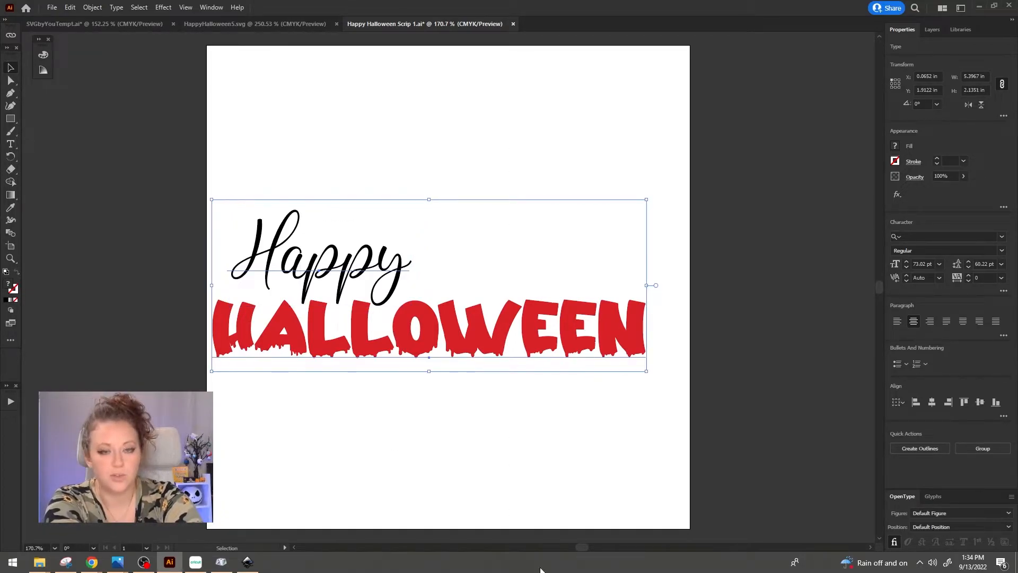
right_click(486, 353)
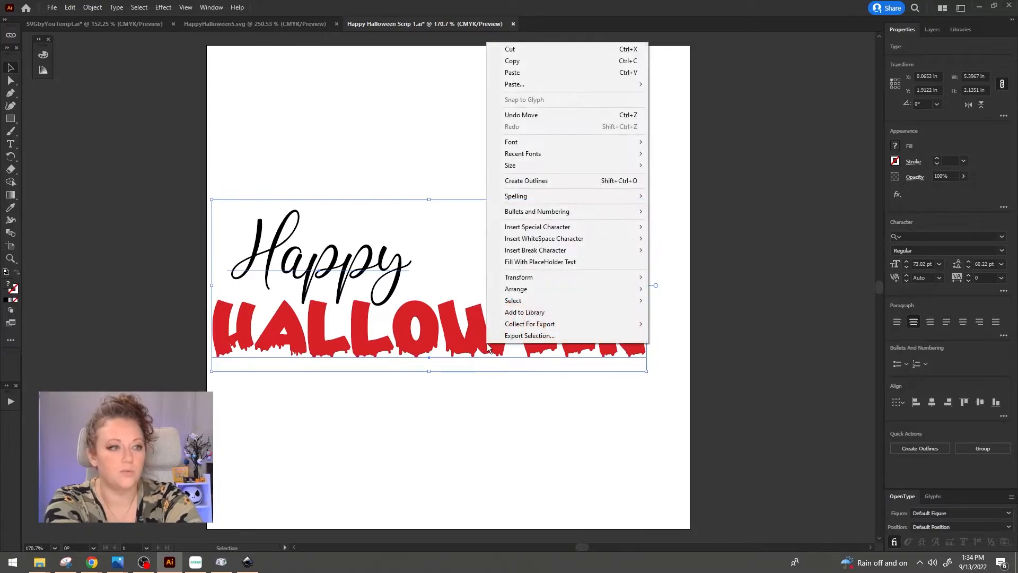
click(587, 180)
click(582, 210)
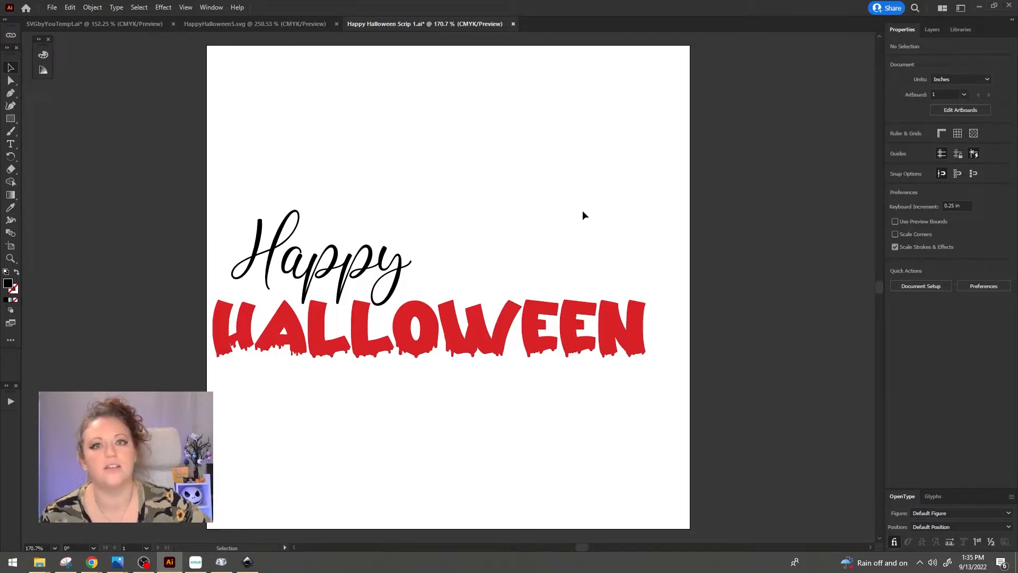
- Select the outlined word Happy, check the Pathfinder options and the document's layers, and isolate the word's group
drag(536, 237, 136, 282)
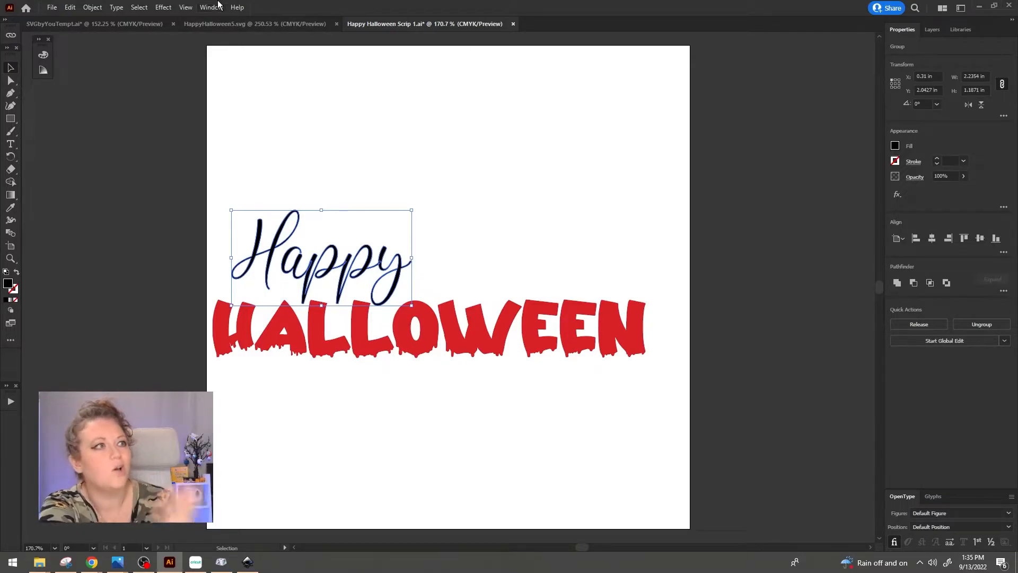
click(215, 8)
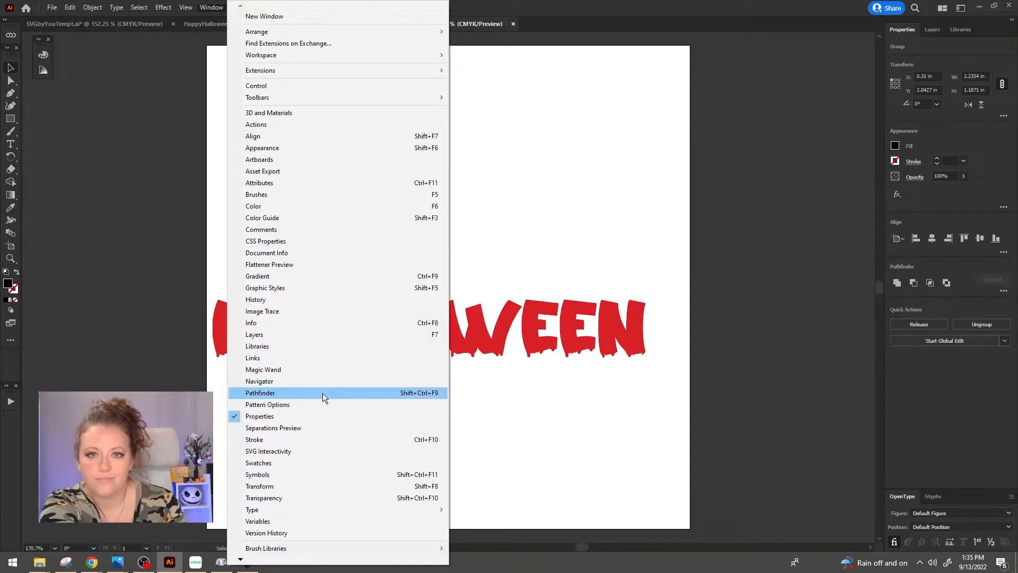
click(897, 294)
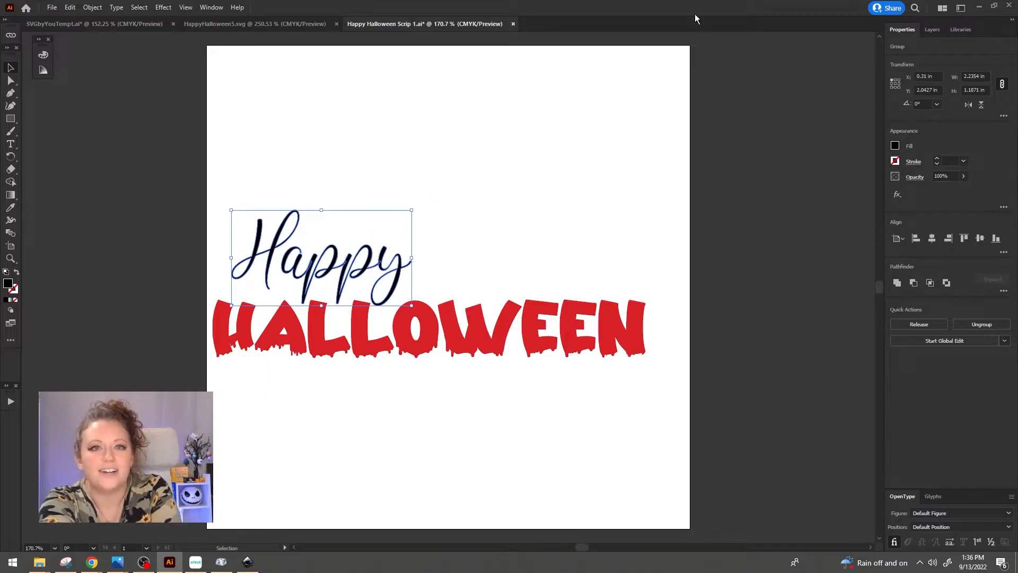
click(932, 29)
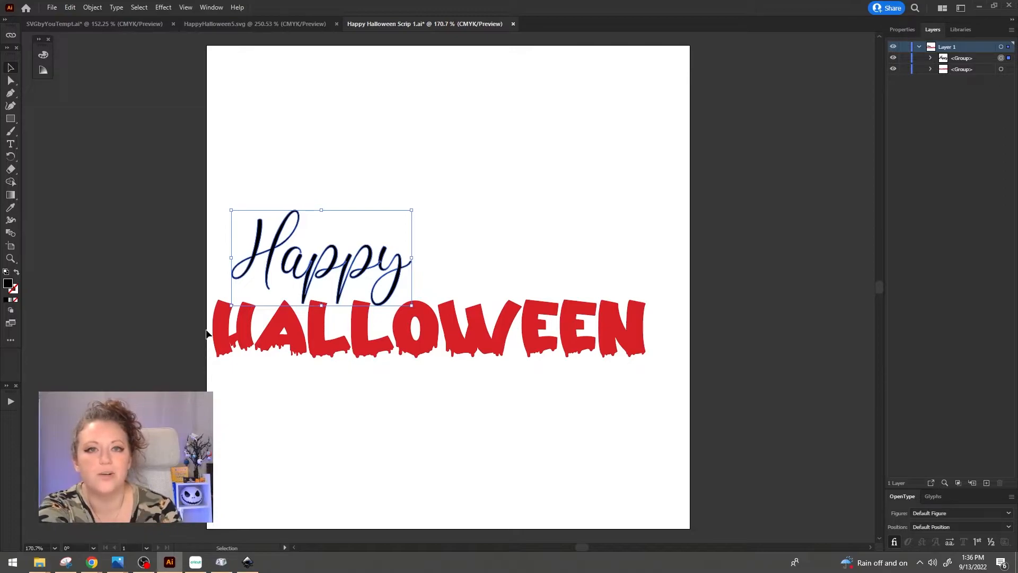
double_click(313, 273)
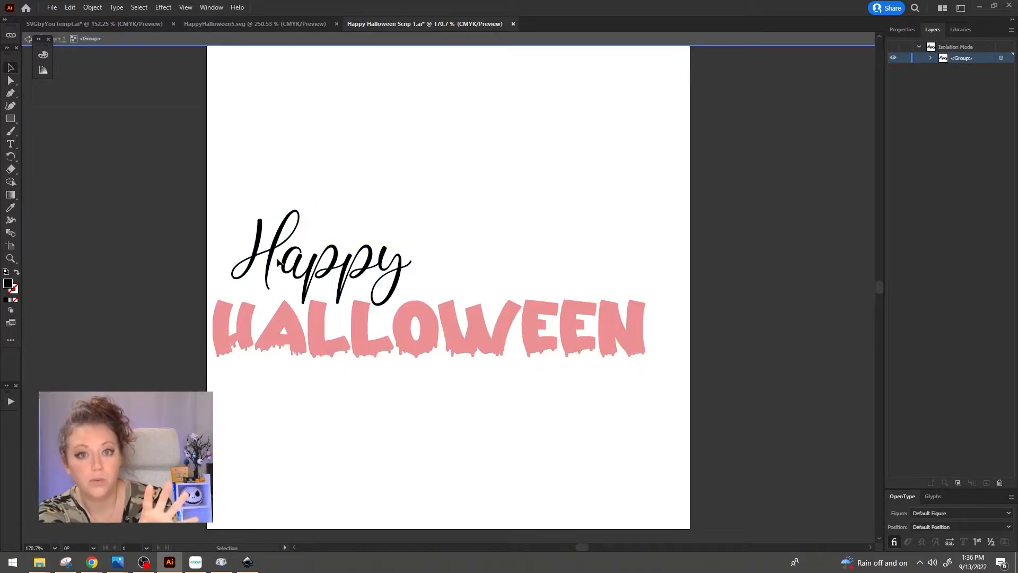
- Try moving the letters H and y away from the rest of the isolated word Happy, and undo both moves
drag(268, 261, 260, 324)
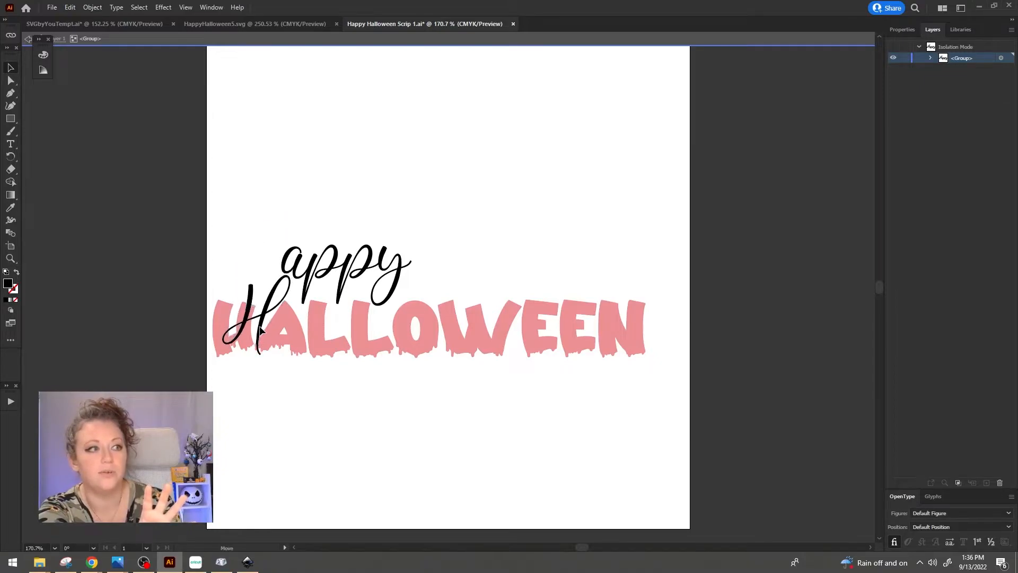
drag(401, 231, 552, 201)
click(479, 339)
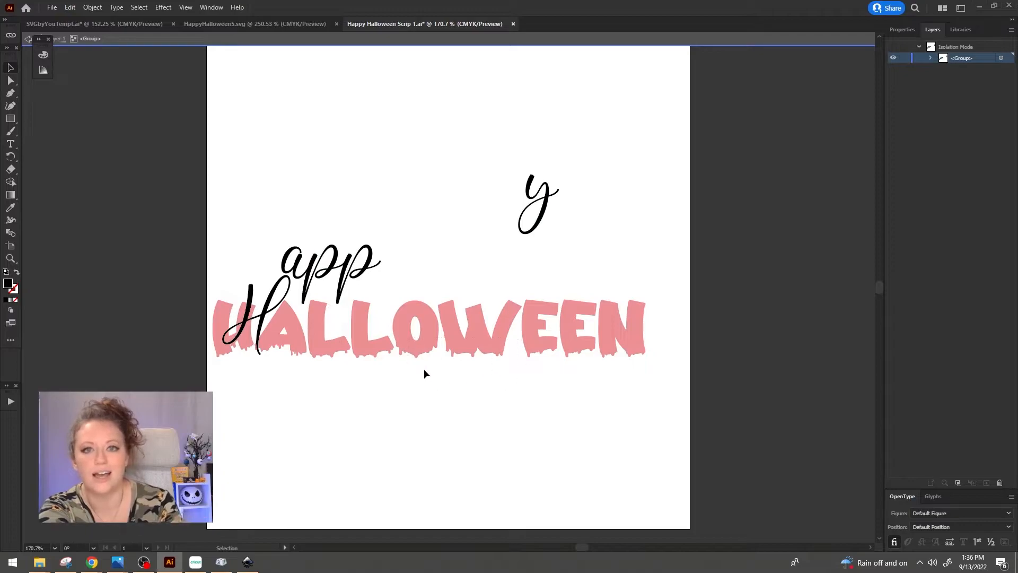
key(ctrl+z)
key(ctrl+z)
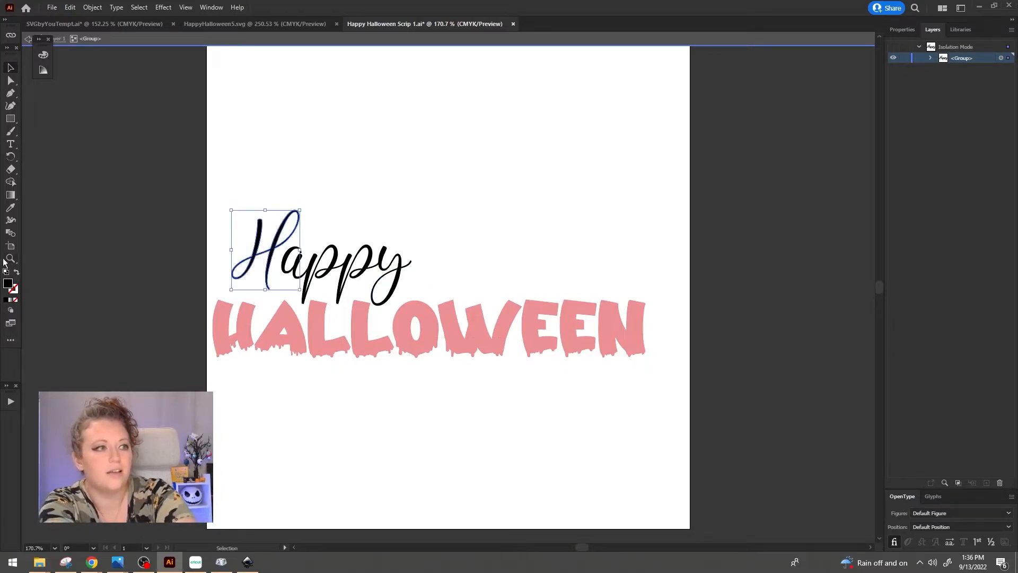
- Select all the letters of the isolated word Happy and enlarge them together slightly
click(11, 259)
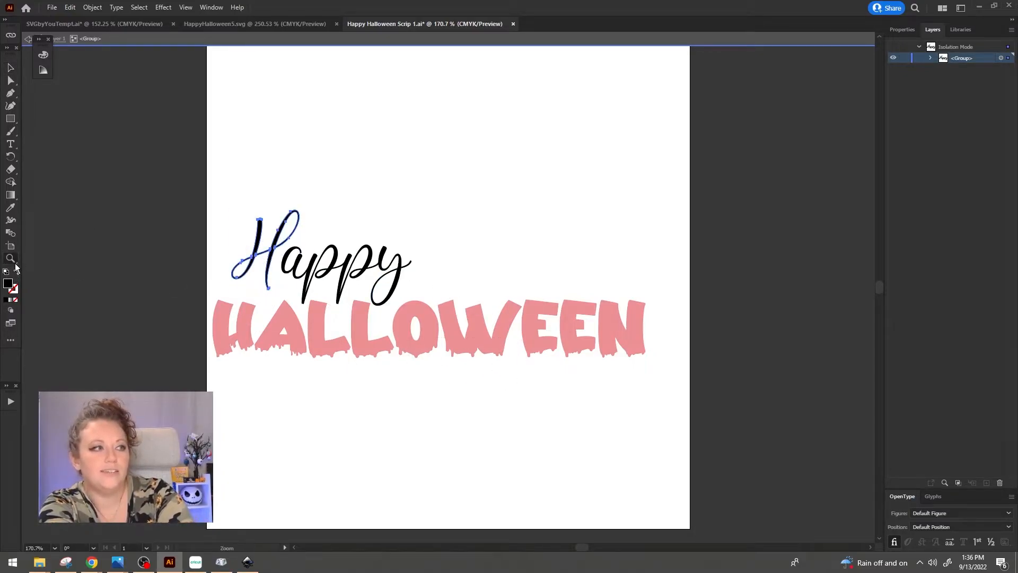
drag(197, 259, 321, 212)
click(10, 67)
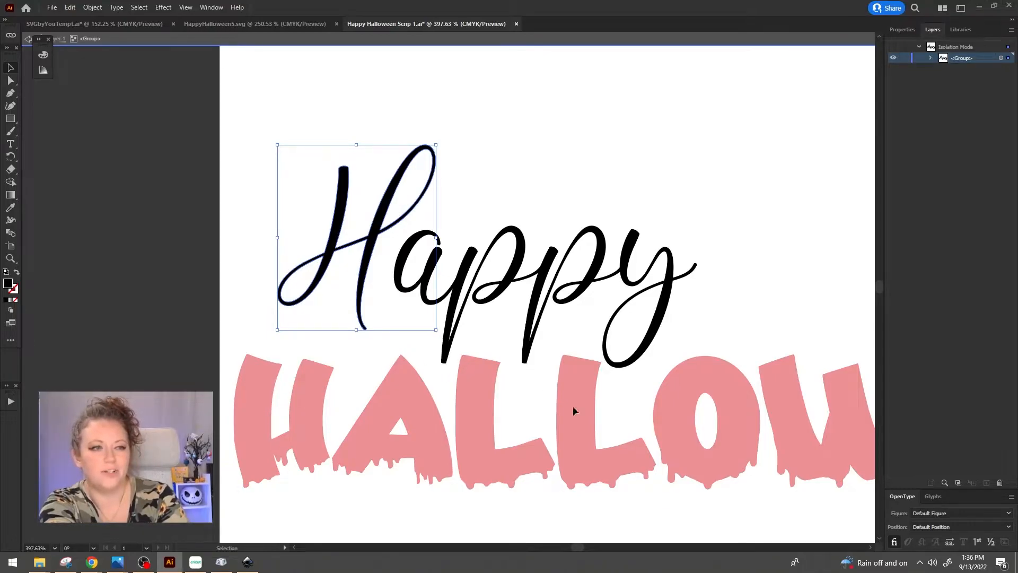
drag(133, 128, 716, 322)
drag(696, 262, 720, 262)
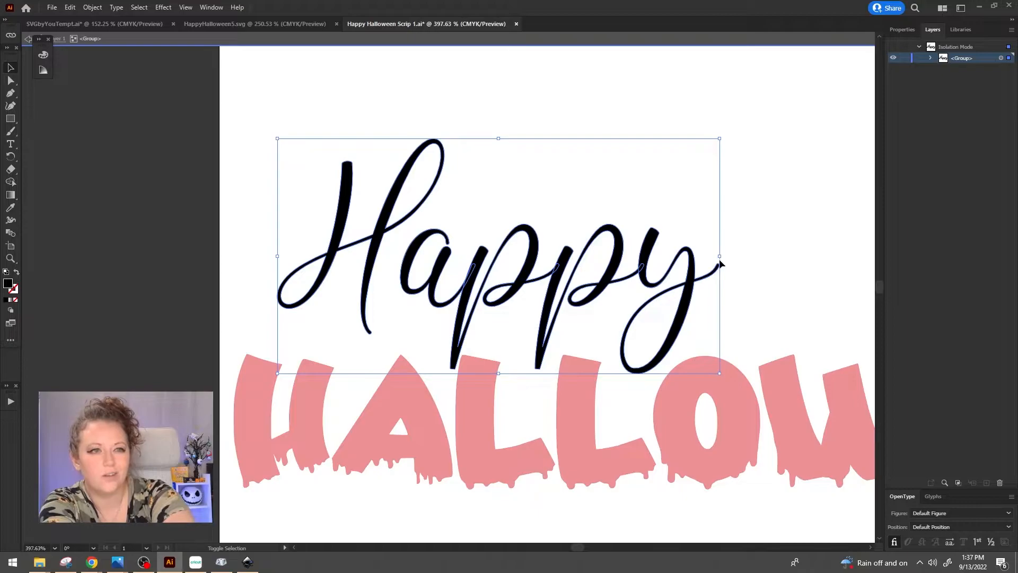
- Shift the letters of Happy slightly left and down, closer to HALLOWEEN, and lower the H relative to the other letters
drag(721, 255, 661, 277)
click(628, 284)
drag(722, 290, 208, 210)
drag(426, 278, 418, 289)
click(648, 320)
drag(648, 308, 236, 266)
drag(653, 270, 671, 272)
drag(774, 232, 498, 240)
drag(328, 245, 311, 302)
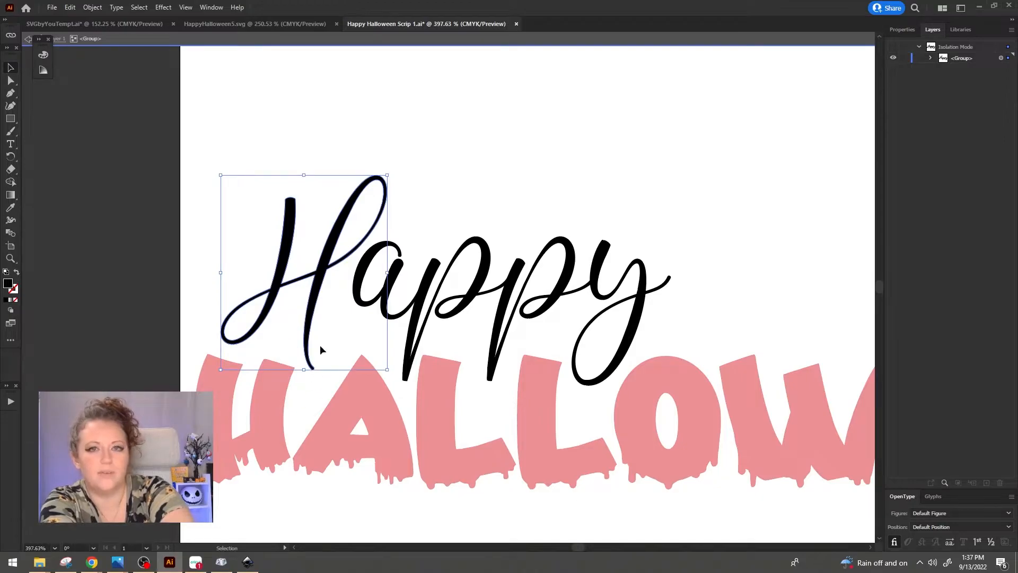
- Move the a down and left toward the H, and bring the letters ppy over to meet the a
mouse_move(377, 241)
mouse_down()
mouse_move(370, 263)
mouse_move(362, 254)
mouse_up()
drag(731, 283, 247, 258)
drag(642, 299, 639, 300)
click(729, 284)
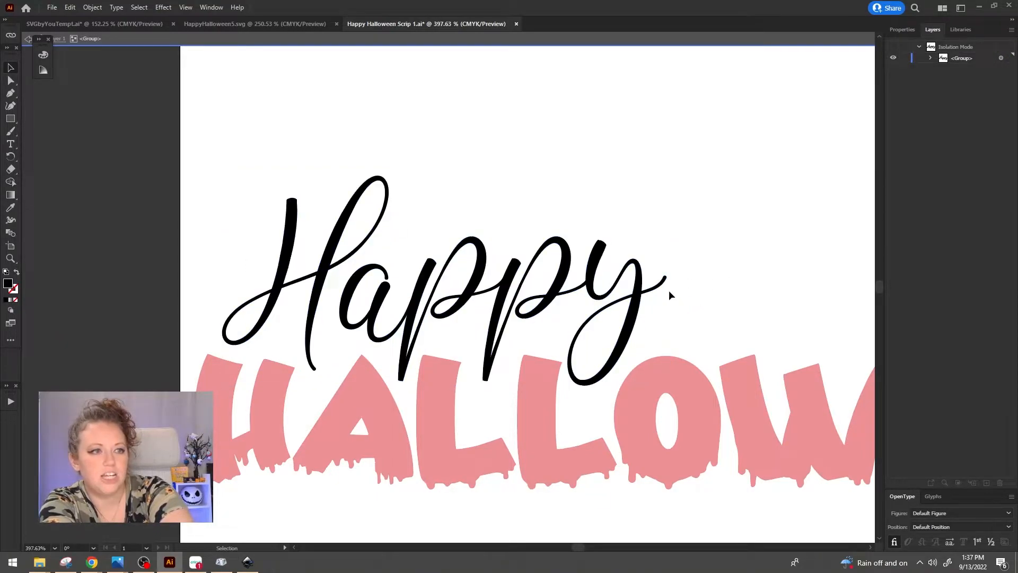
- Lower the second p slightly, nudge the y to meet it, and exit isolation mode
click(565, 291)
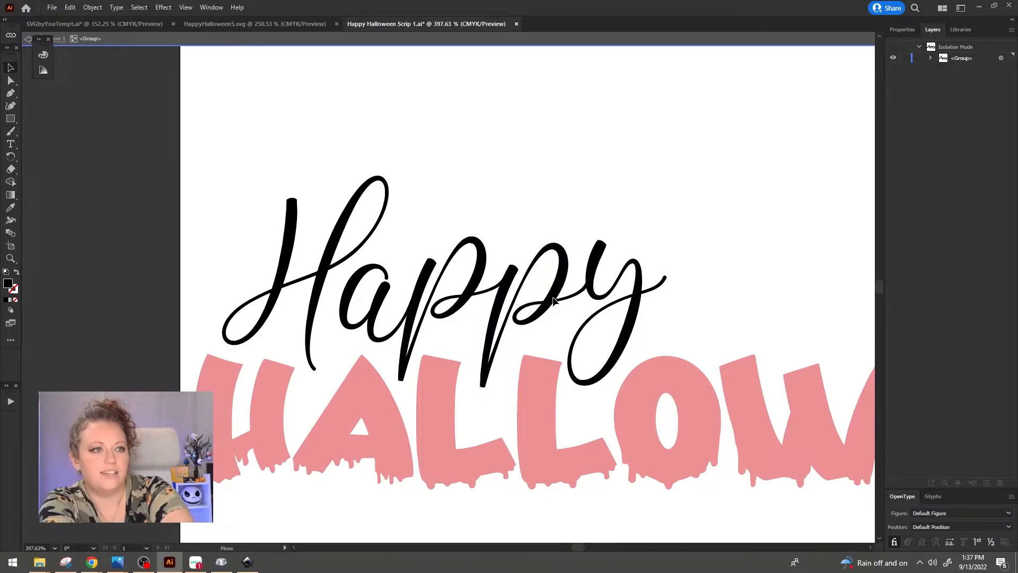
click(641, 301)
drag(674, 318, 673, 310)
click(766, 317)
double_click(192, 232)
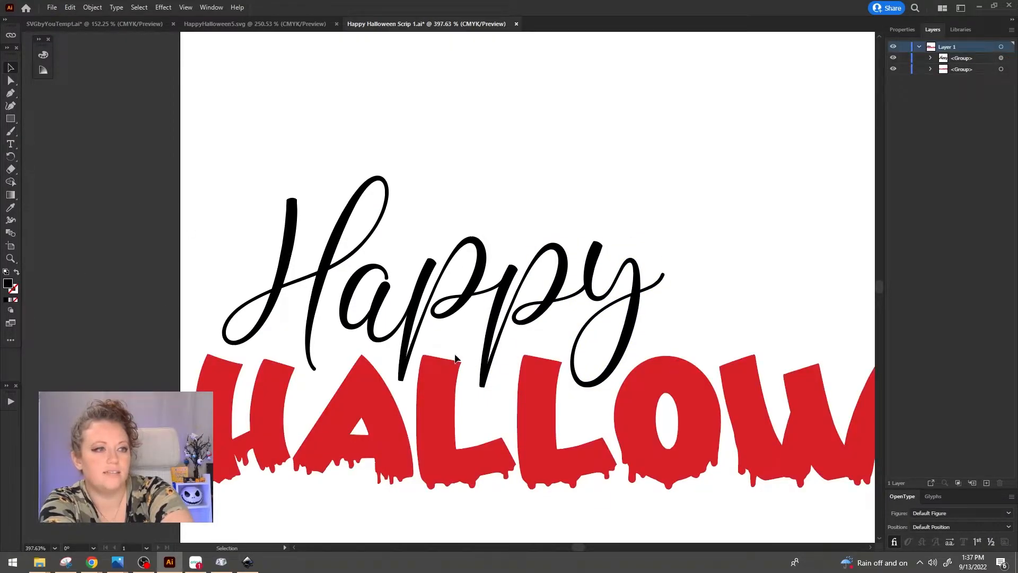
- Enter and leave isolation mode on the word Happy's group twice
double_click(506, 302)
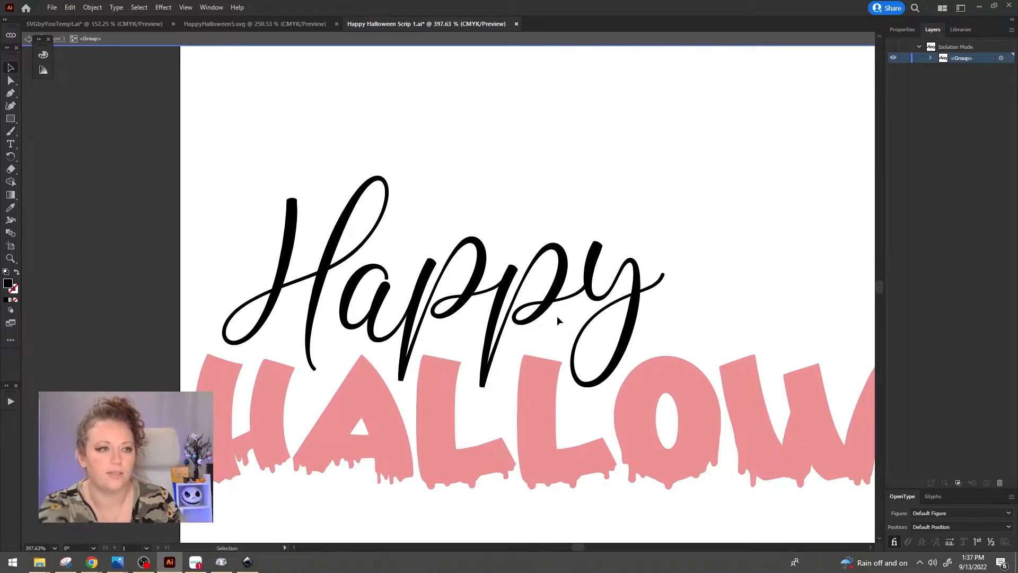
double_click(348, 122)
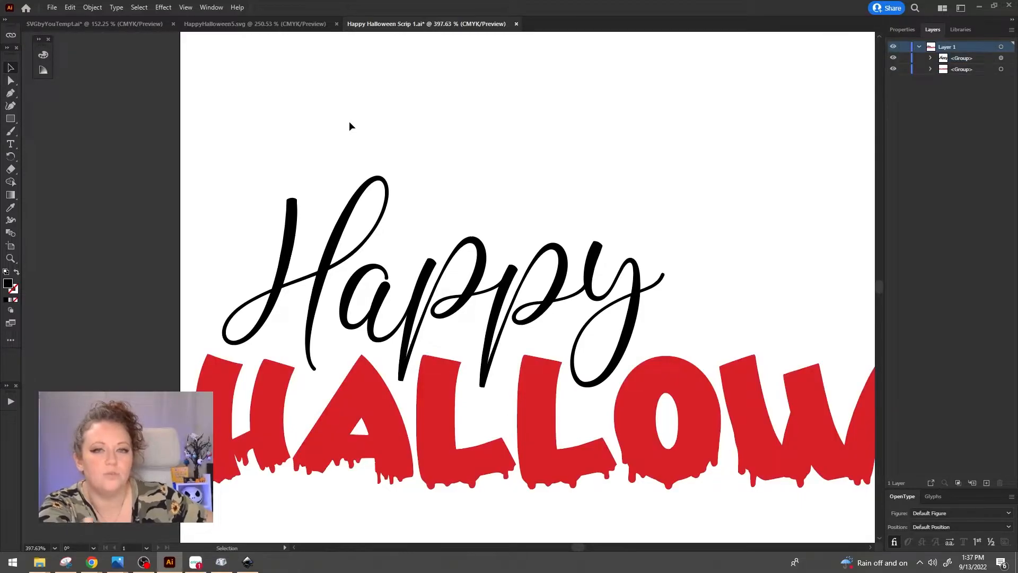
double_click(428, 290)
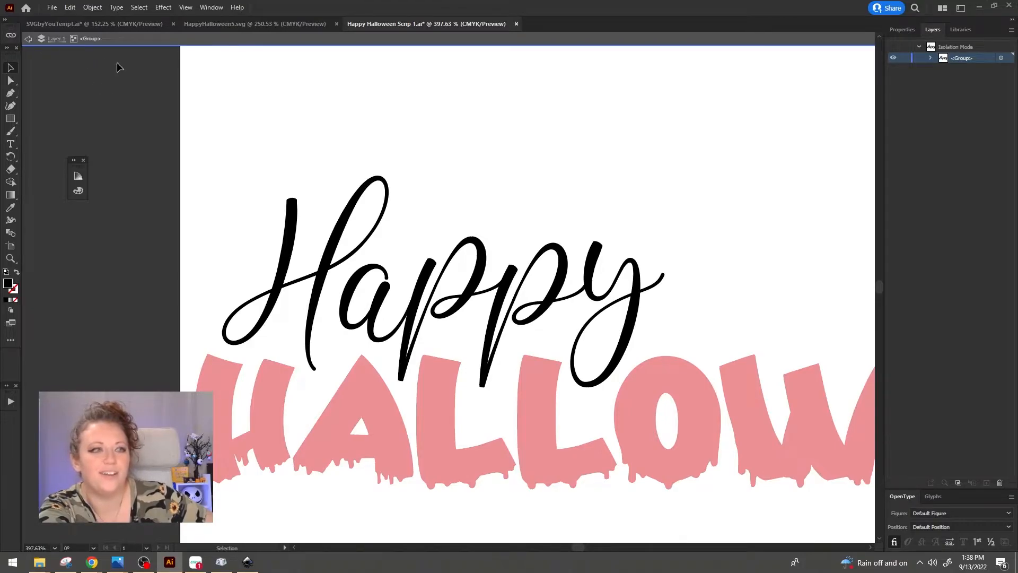
click(57, 39)
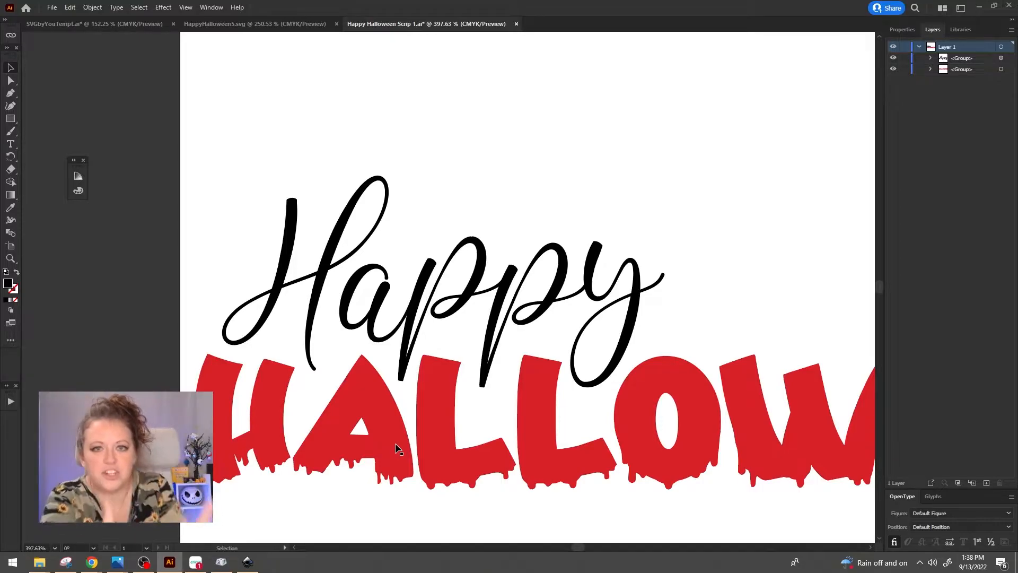
- Select the whole word Happy and unite its overlapping letters with the Pathfinder
click(500, 309)
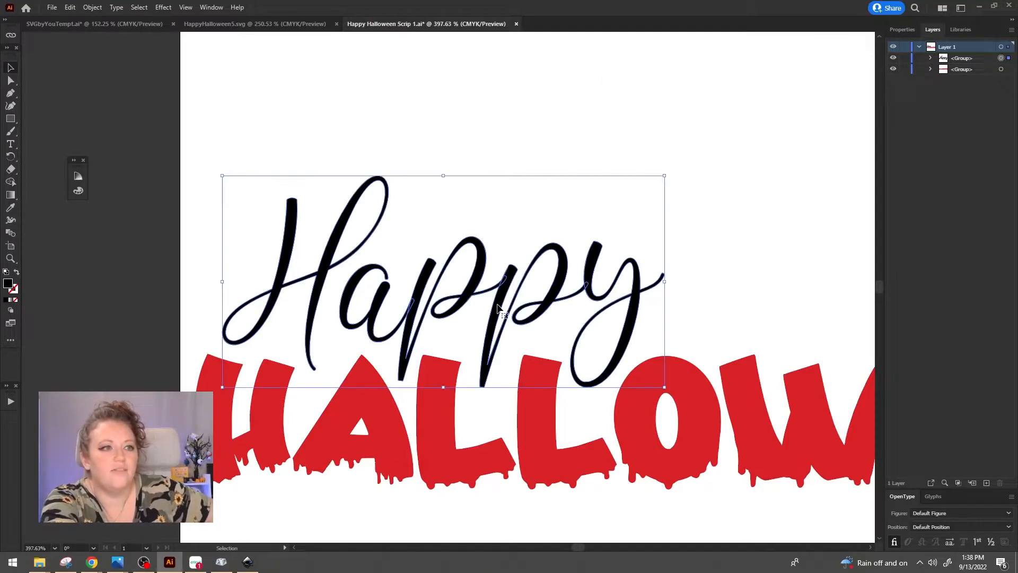
click(902, 29)
click(895, 282)
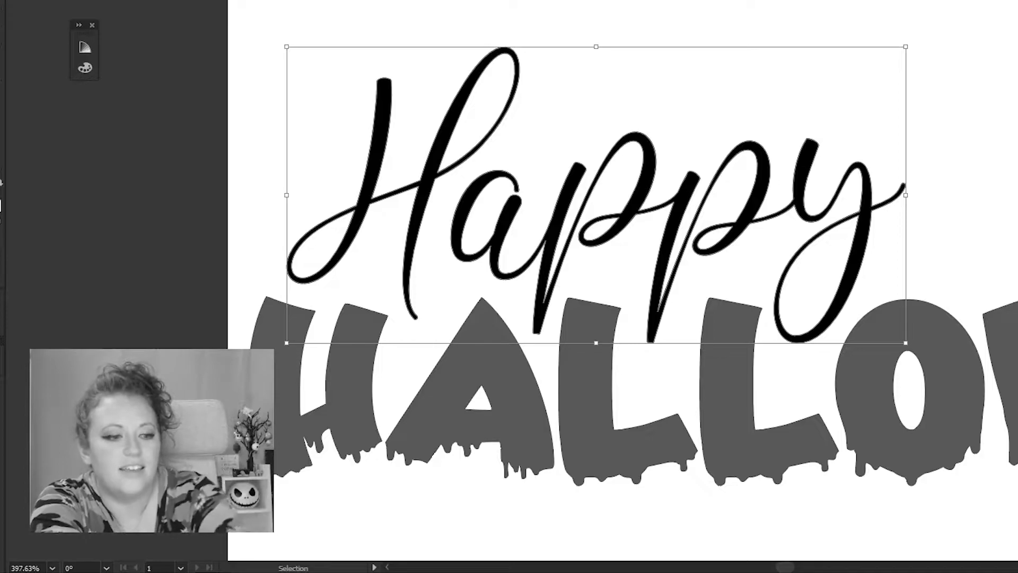
- Swap the fill and stroke of the word Happy and thin its stroke to inspect where the letters overlap
click(1, 183)
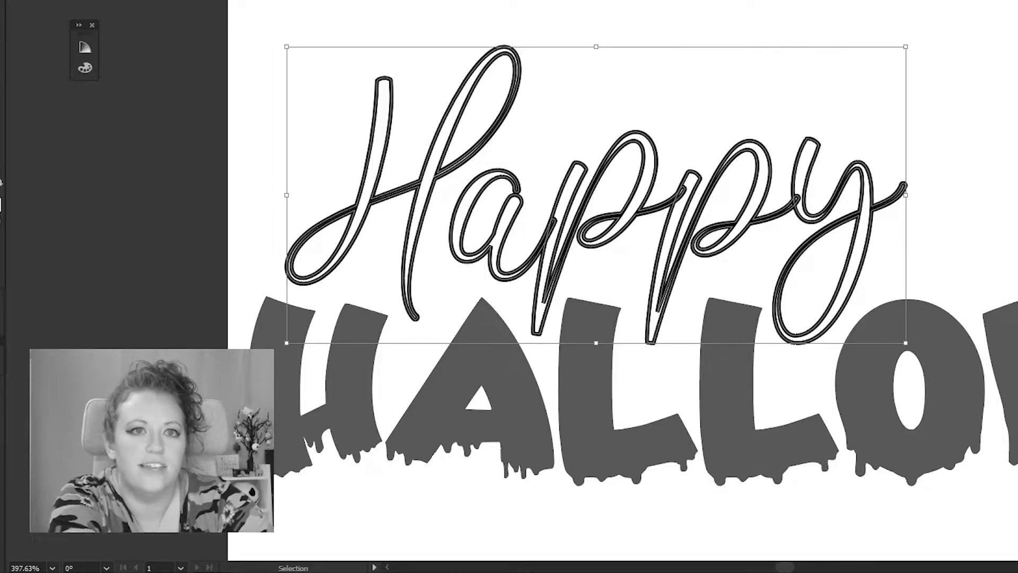
key(Down)
key(Down)
key(Down)
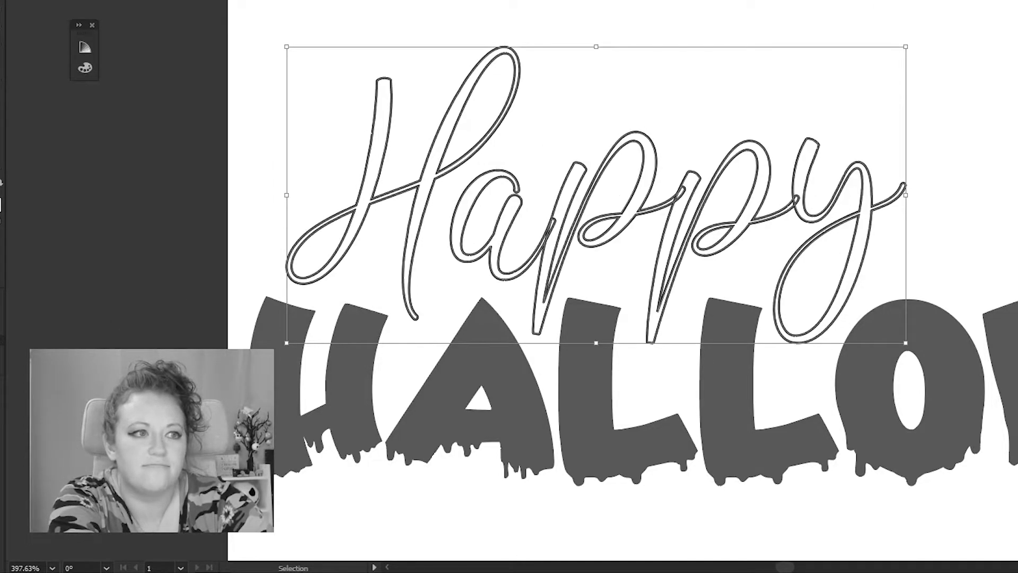
click(996, 72)
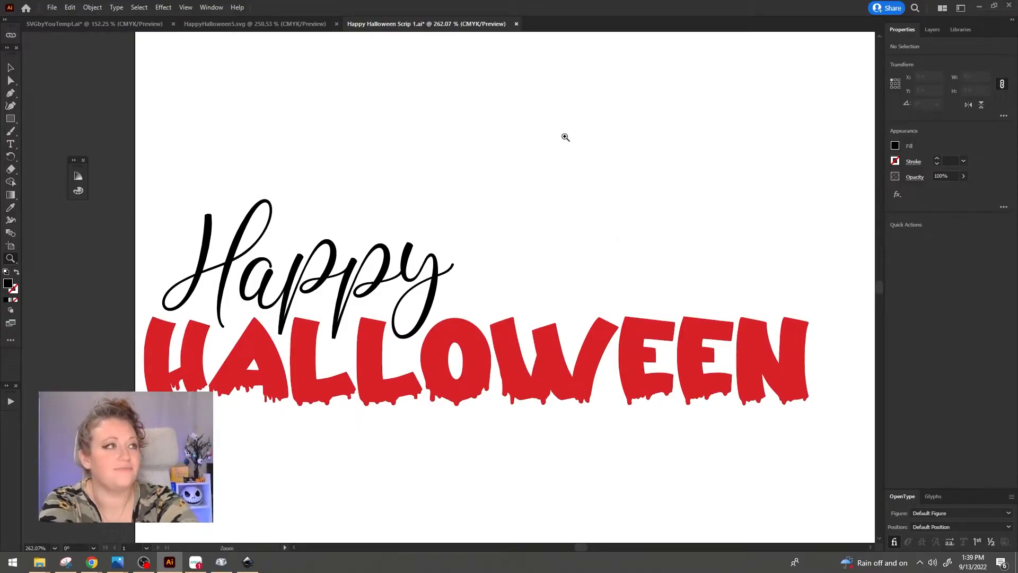
- Save the design as the SVG file Happy Halloween Scrip 1 in the SVG by You folder, accepting the SVG options
key(ctrl+shift+s)
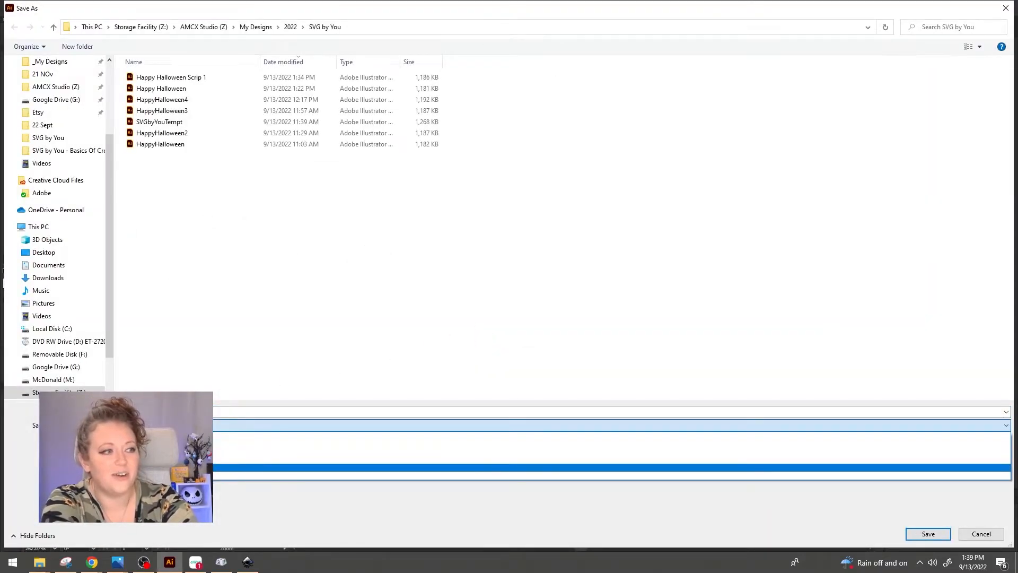
click(699, 467)
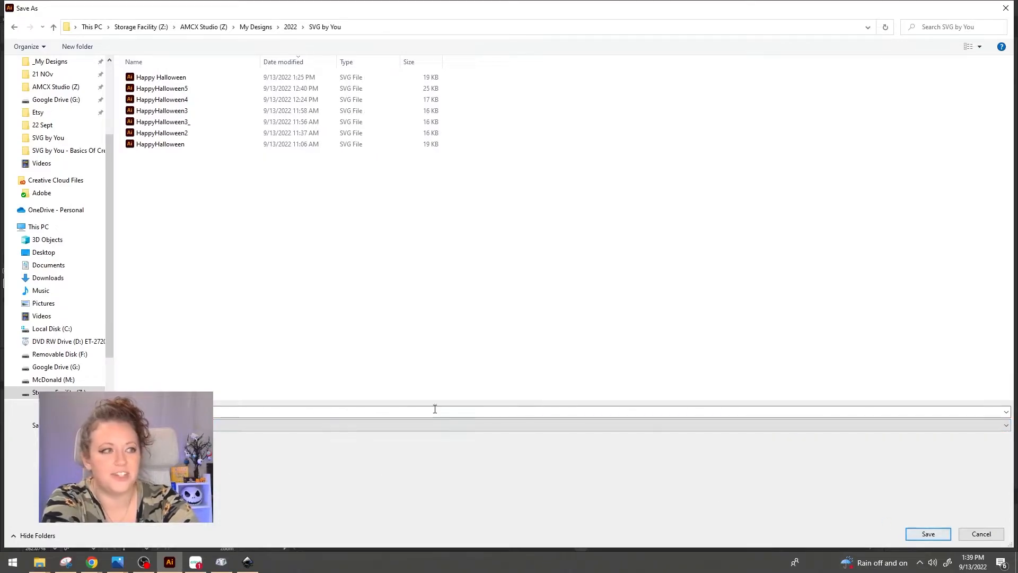
click(917, 534)
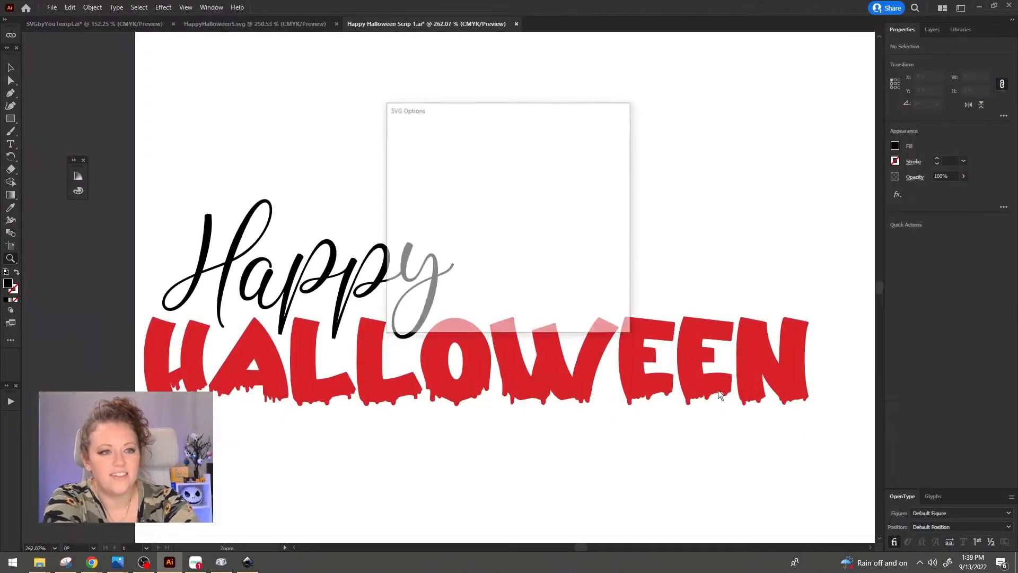
click(554, 310)
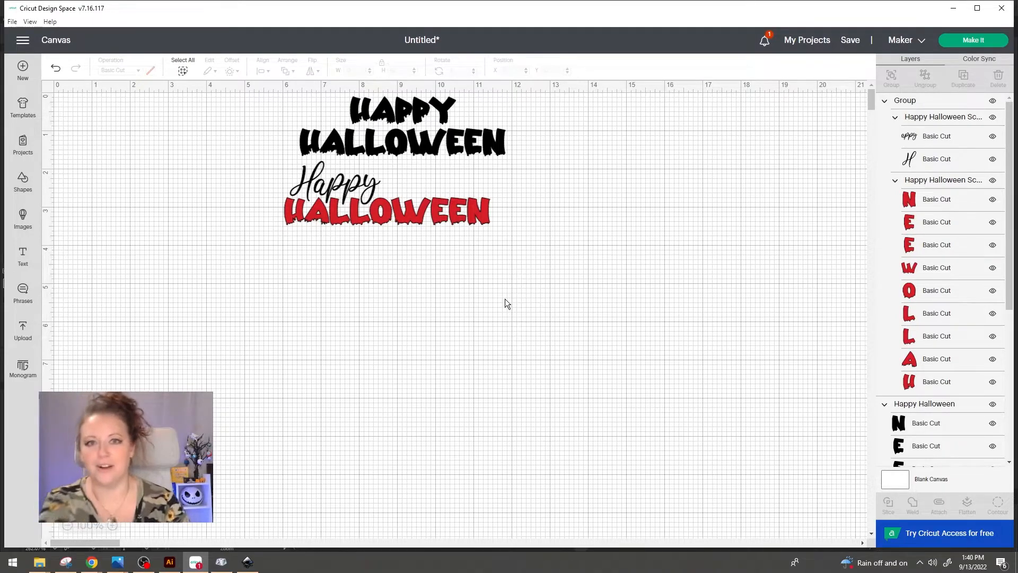
- Switch back to Illustrator's SVGbyYouTempt document and highlight Using Alternative Swashes instead of Font Pairings in the topic list
key(alt+Tab)
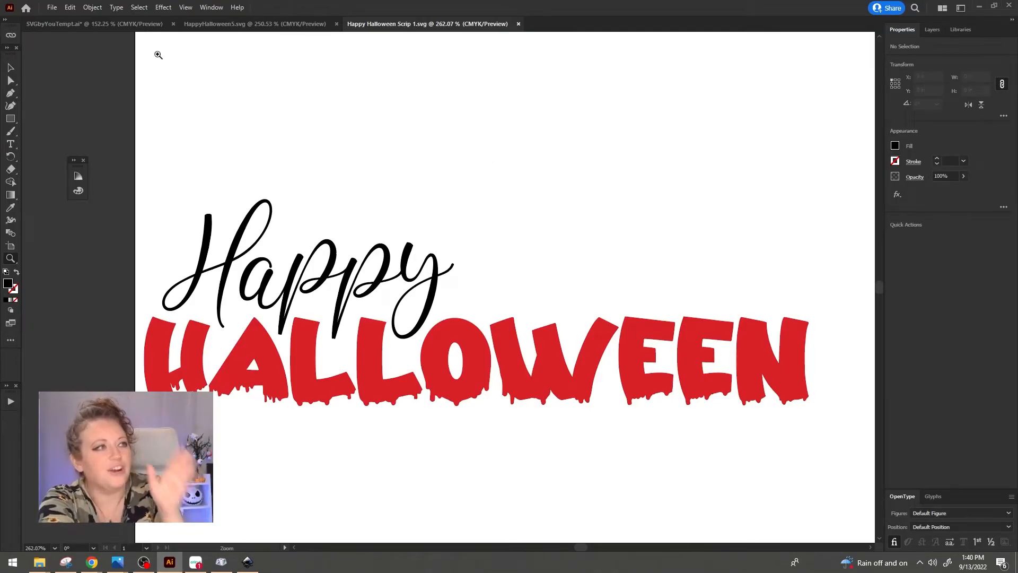
click(97, 31)
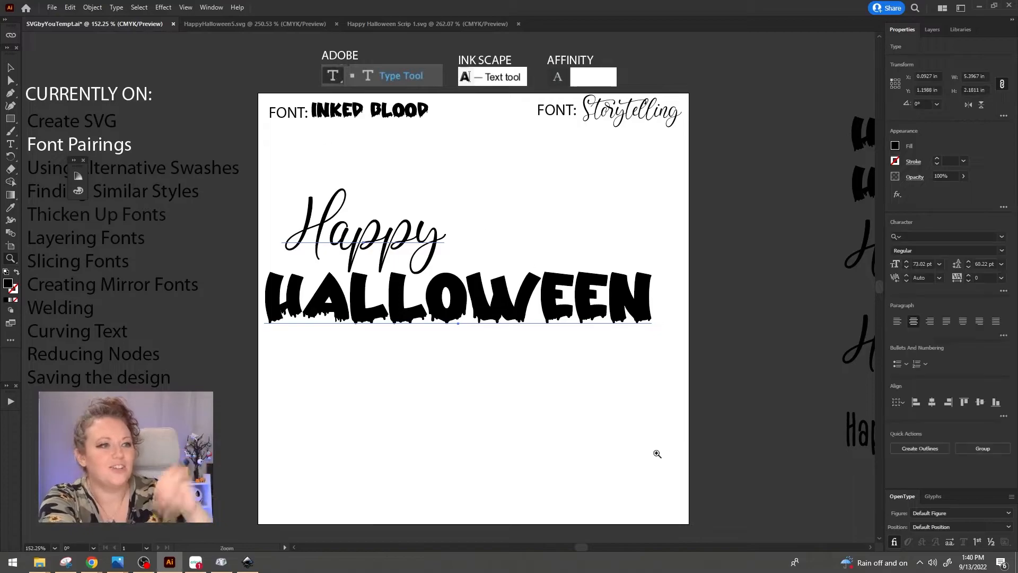
click(498, 353)
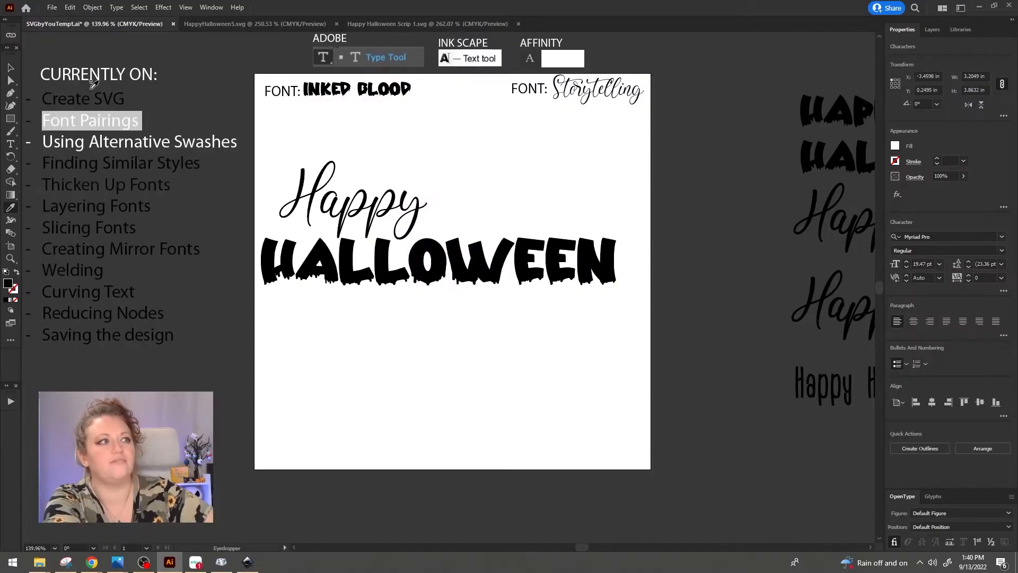
key(Escape)
click(201, 72)
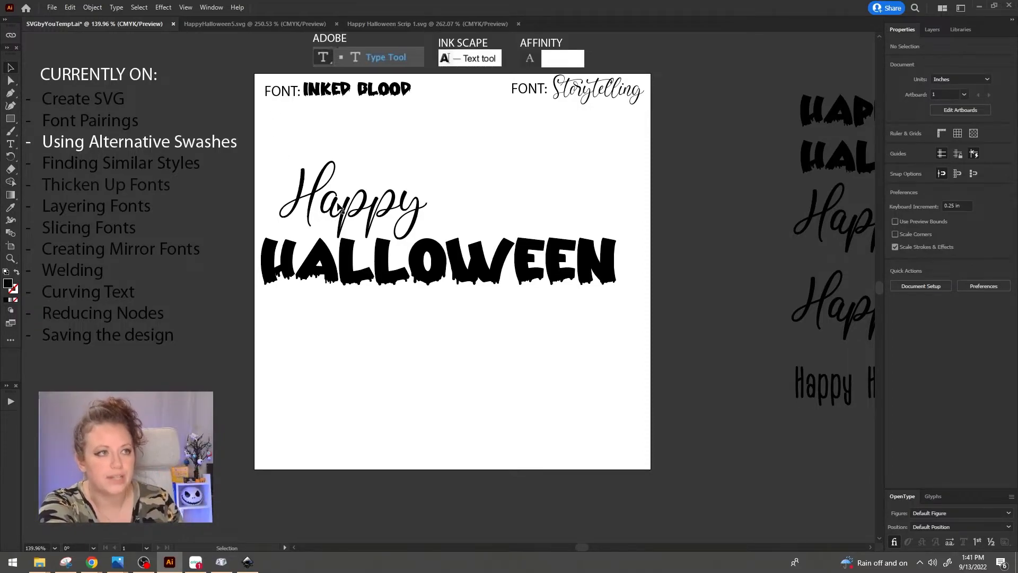
- Replace the y at the end of the script word Happy with the alternate glyph that has a long trailing swash
double_click(378, 209)
double_click(413, 197)
click(402, 211)
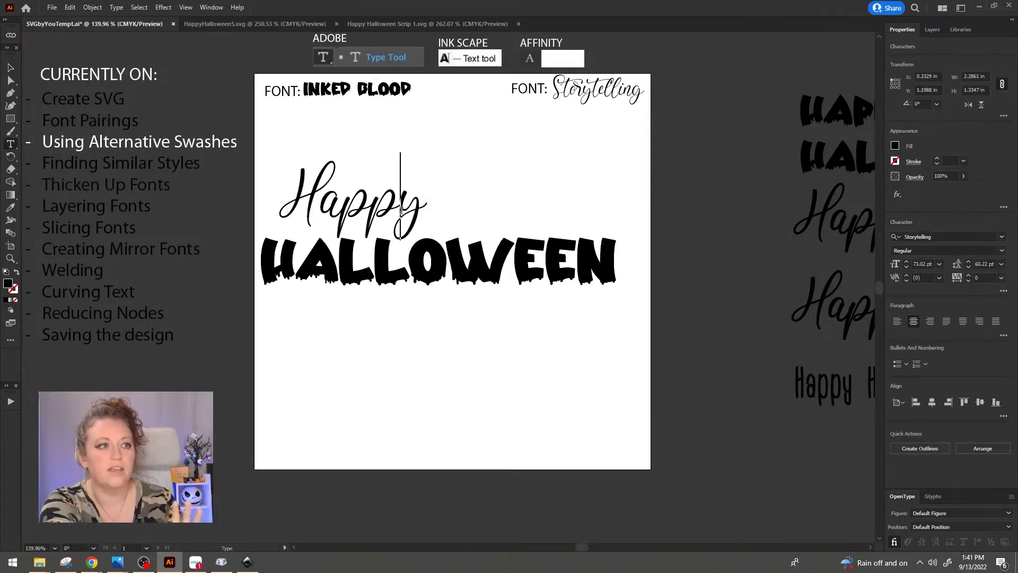
drag(401, 210, 424, 207)
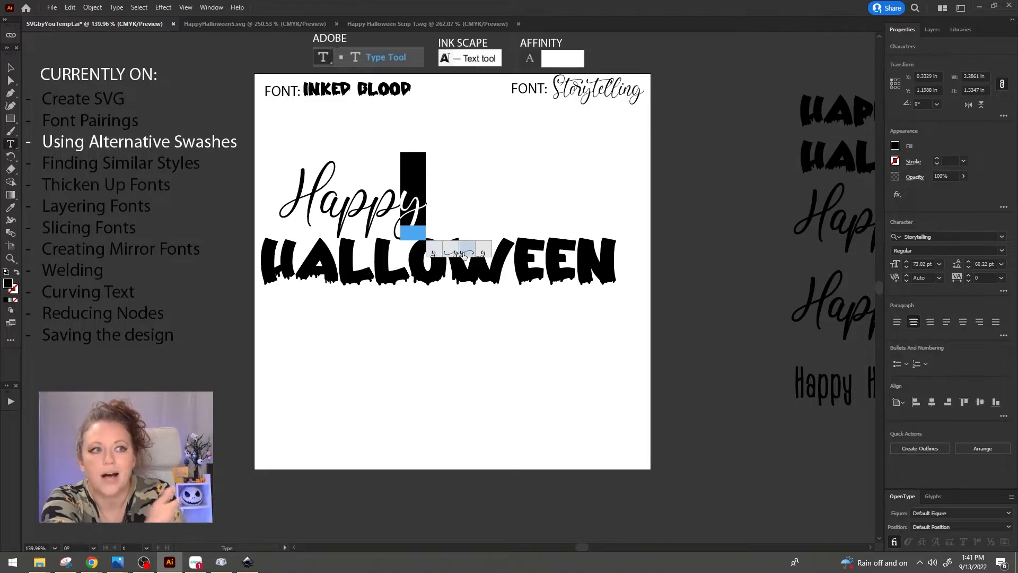
click(468, 253)
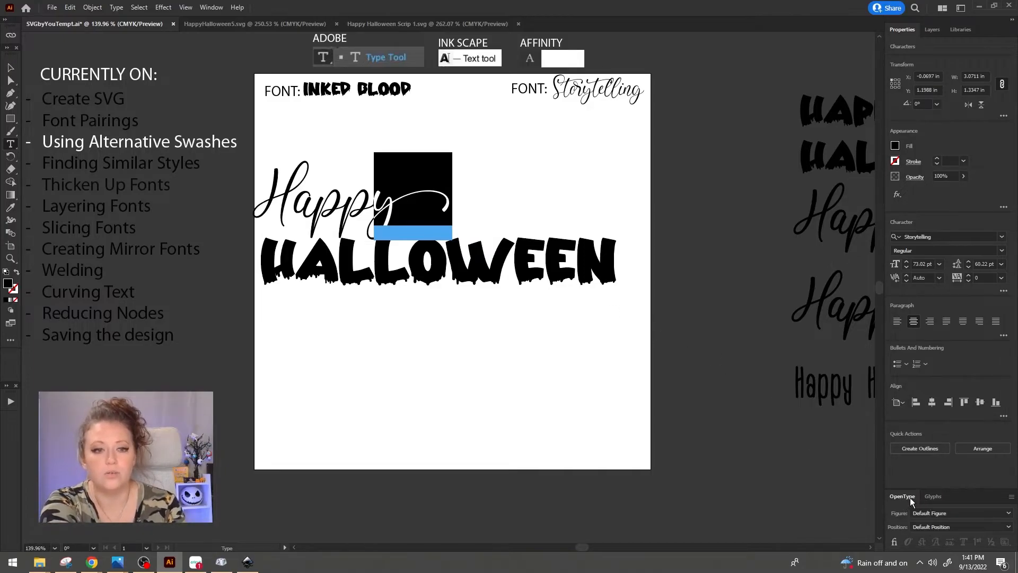
- View the y's alternates in the Glyphs panel, find where that panel is enabled, and return to the OpenType options
click(931, 497)
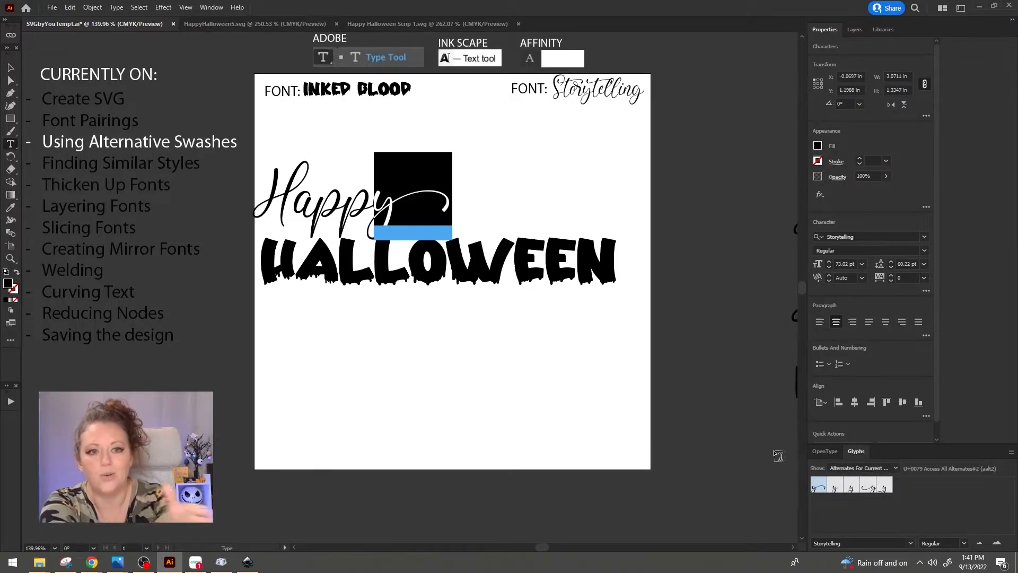
click(208, 9)
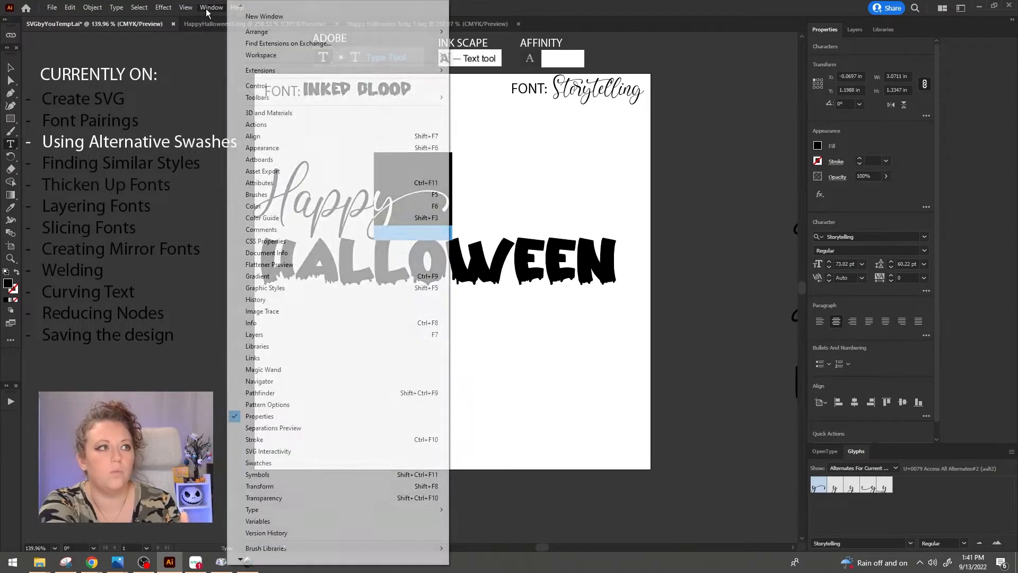
mouse_move(330, 515)
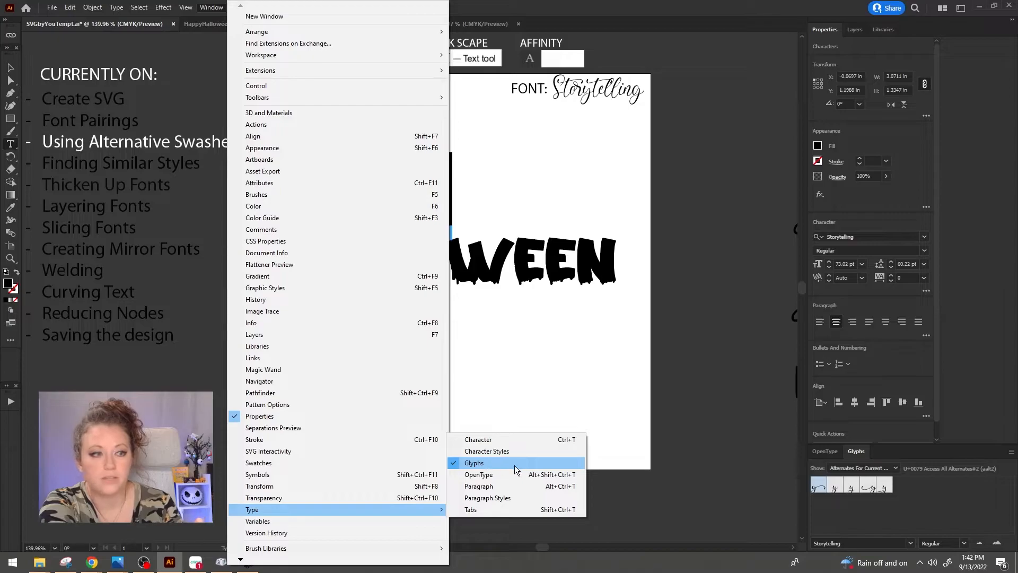
click(793, 510)
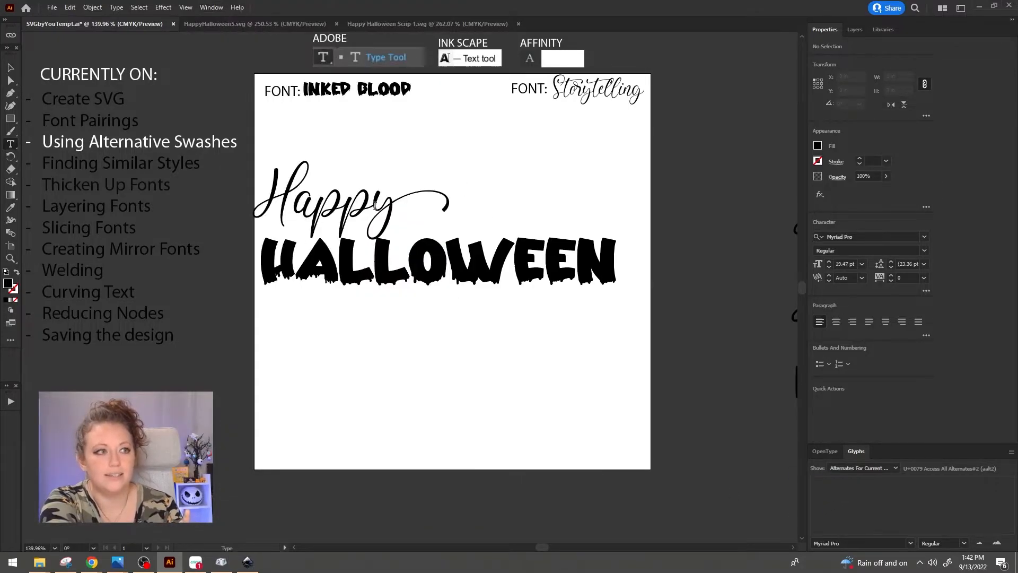
drag(401, 212, 374, 212)
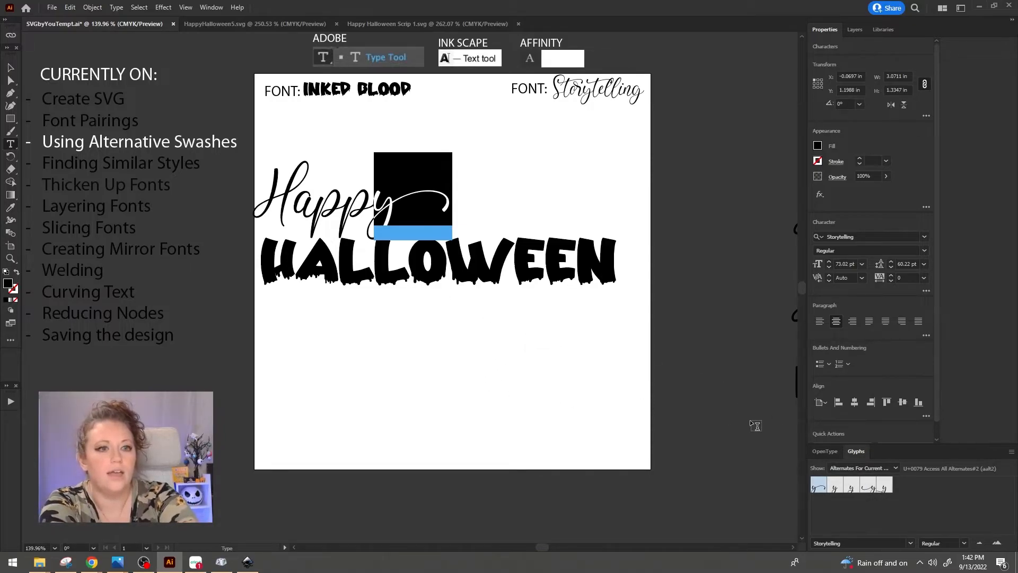
click(824, 452)
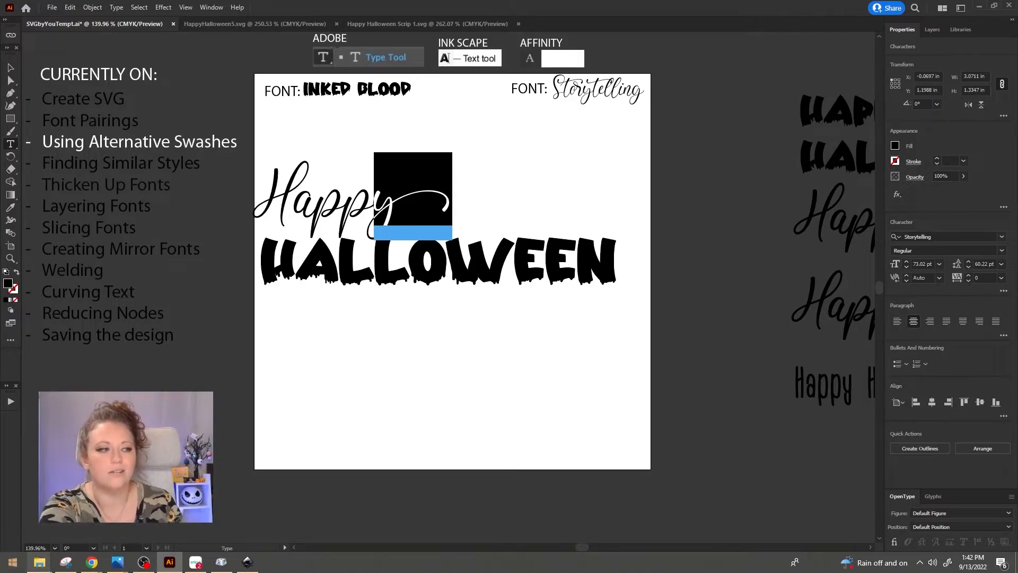
- Switch to the Windows Character Map, close its Group By window and turn off Advanced view
click(24, 566)
click(221, 562)
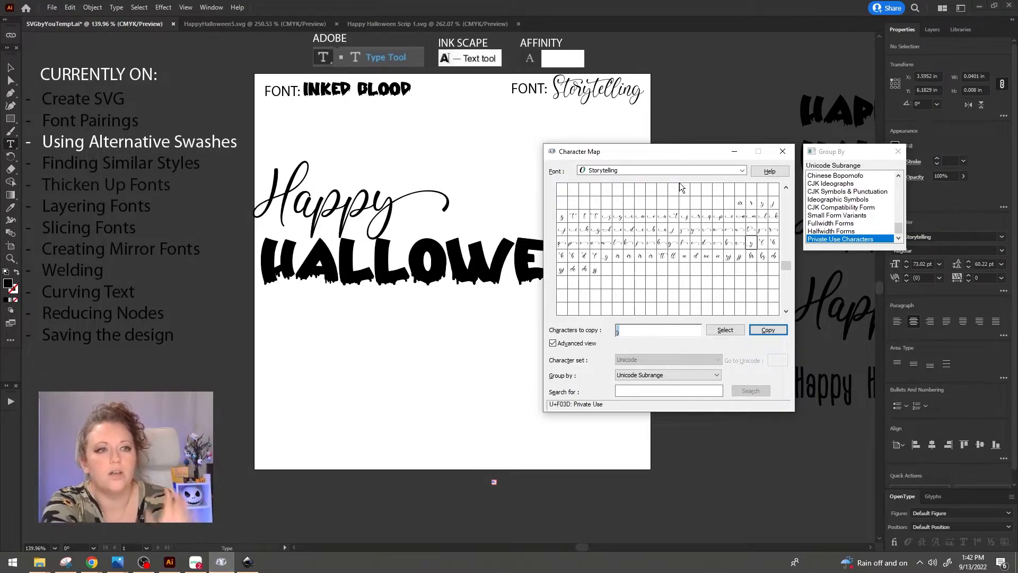
click(898, 151)
click(593, 344)
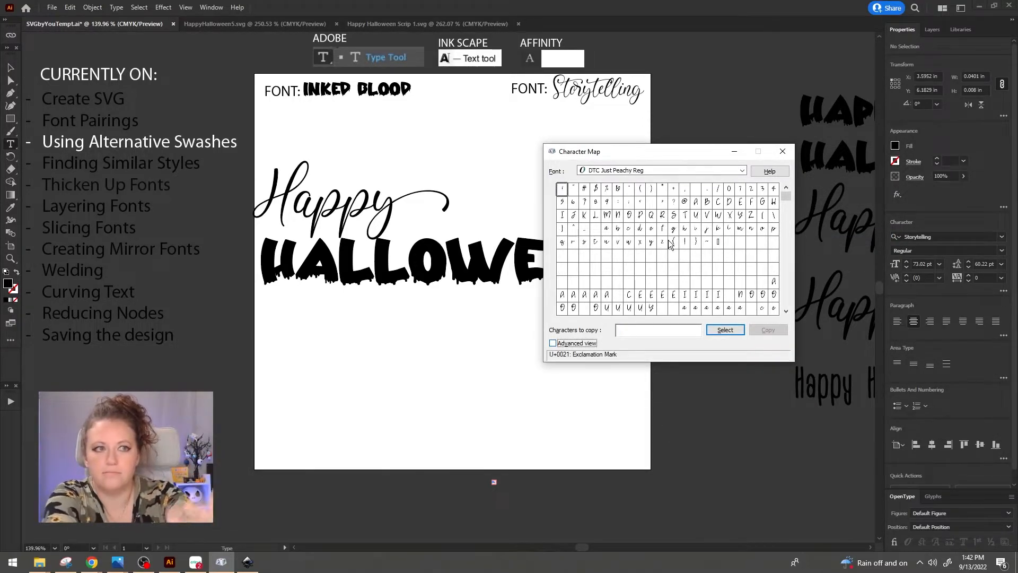
- Set the Character Map's font to Storytelling
click(659, 170)
click(686, 168)
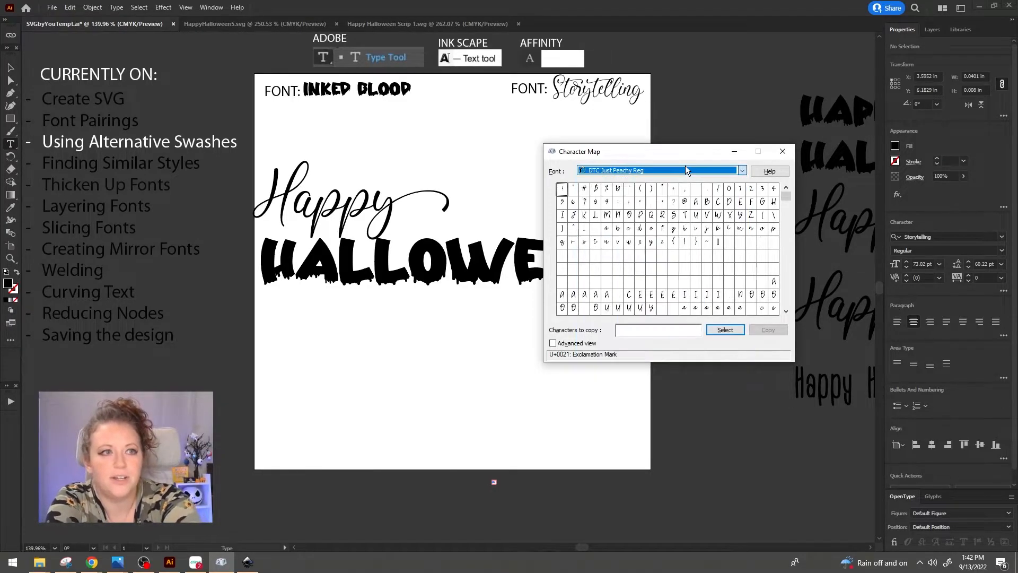
text(st)
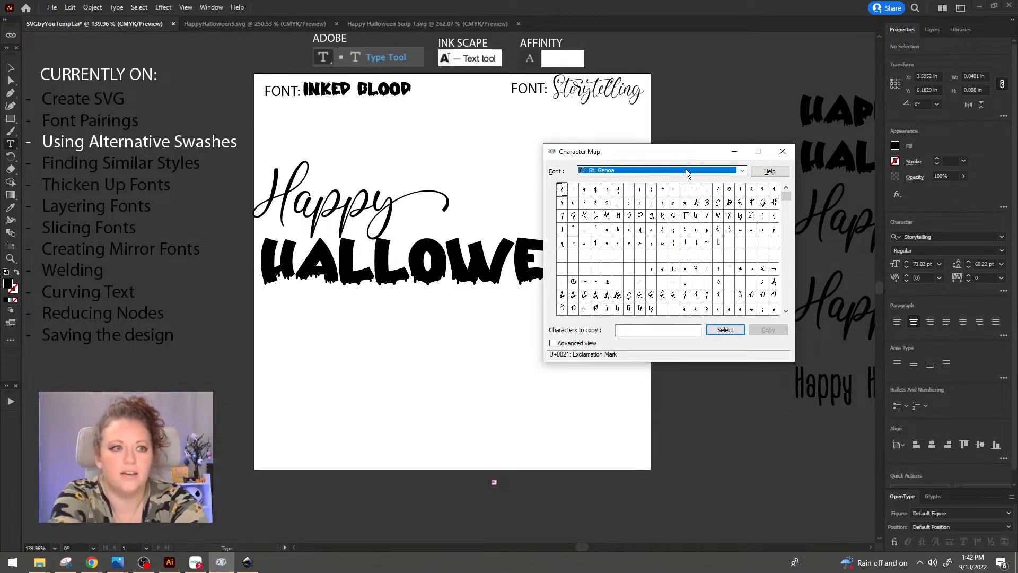
key(Down)
key(Down)
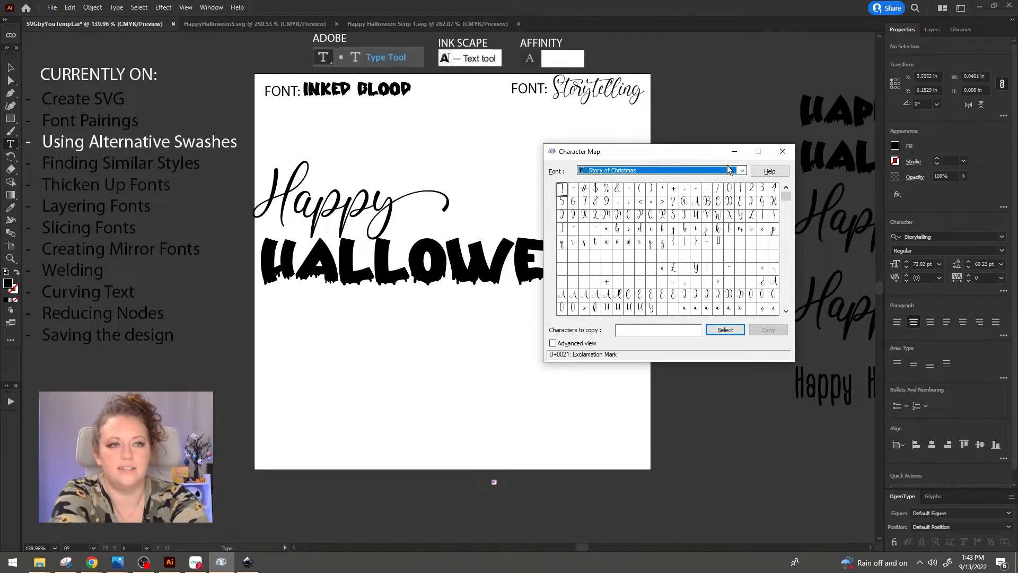
click(729, 169)
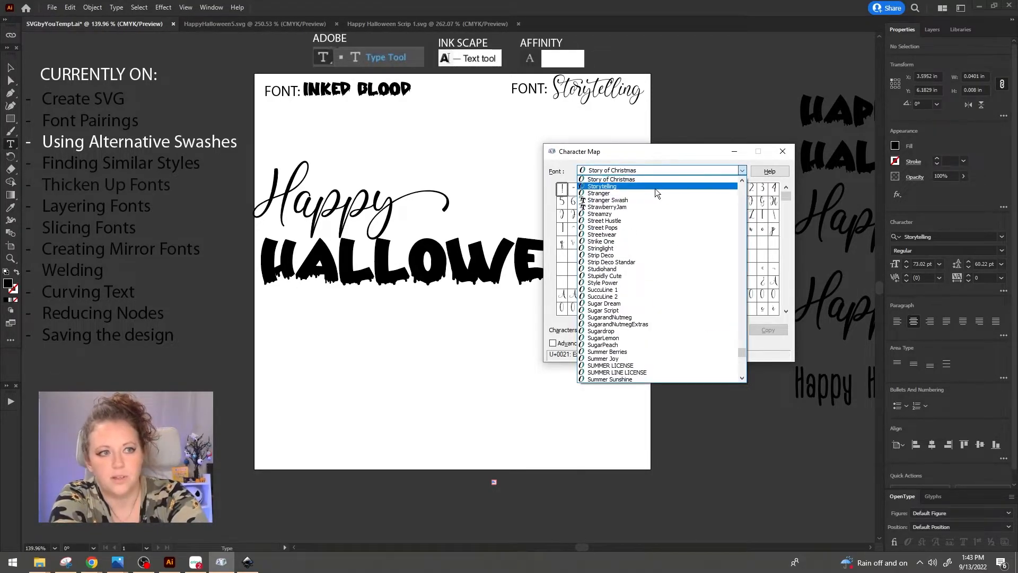
click(655, 186)
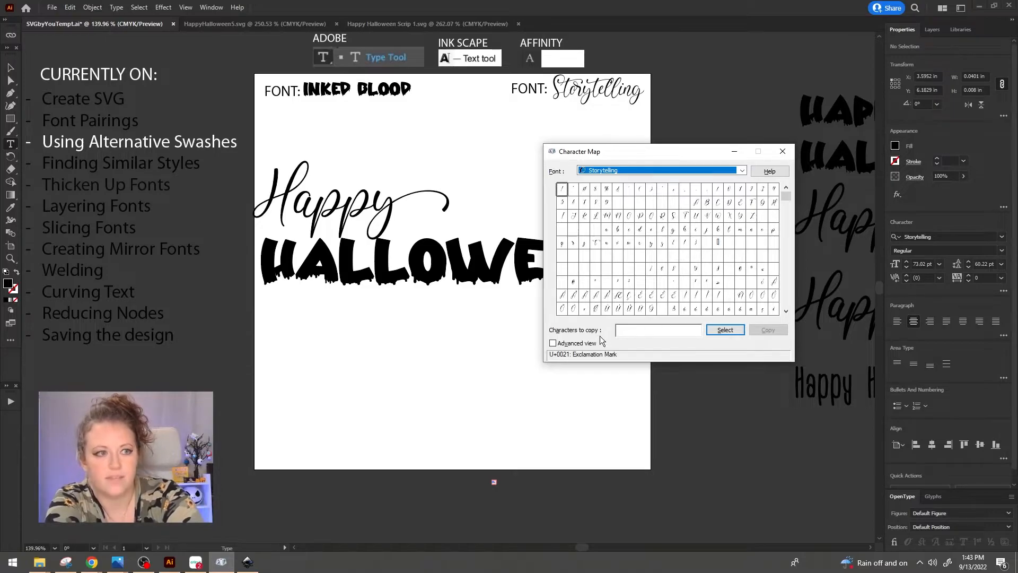
- In Advanced view, group the Storytelling characters by Unicode Subrange and show the glyphs under Private Use Characters
click(588, 347)
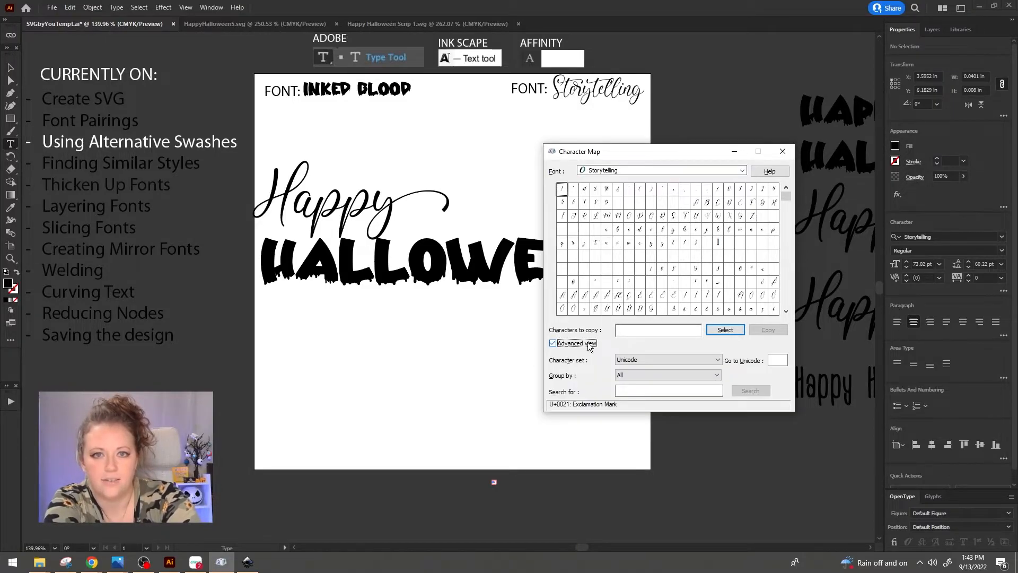
click(636, 363)
click(636, 369)
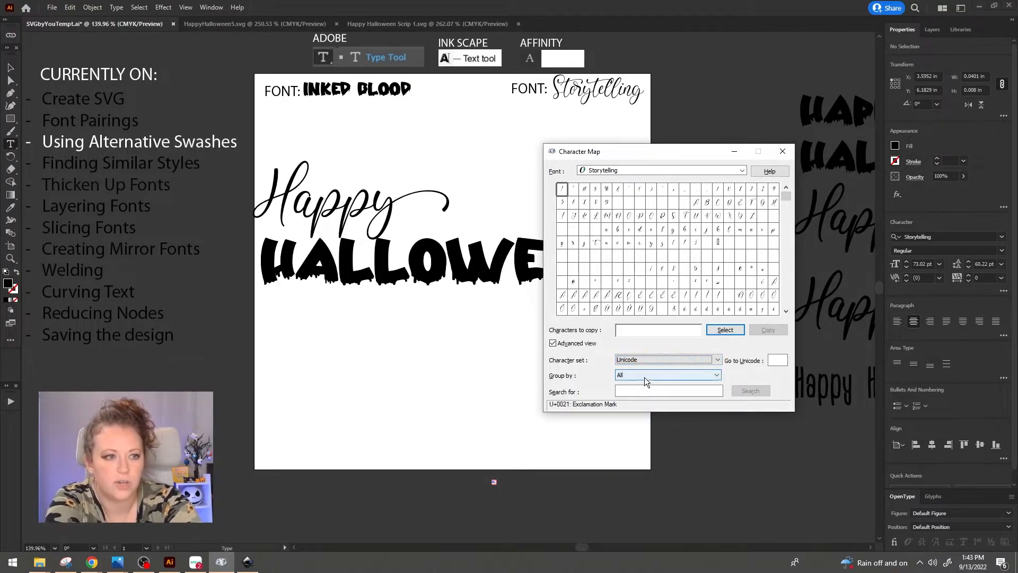
click(644, 377)
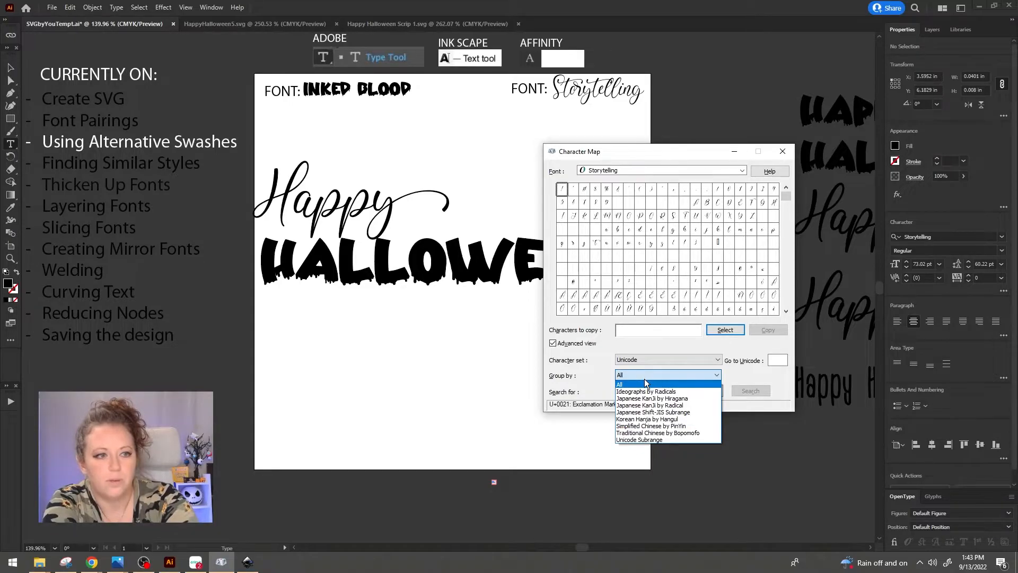
click(638, 440)
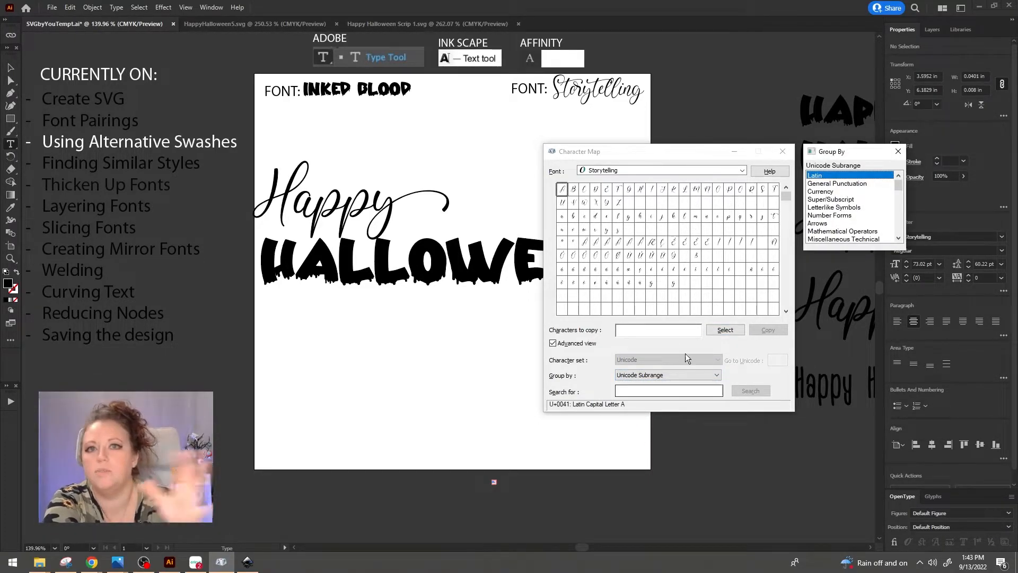
drag(900, 185, 906, 245)
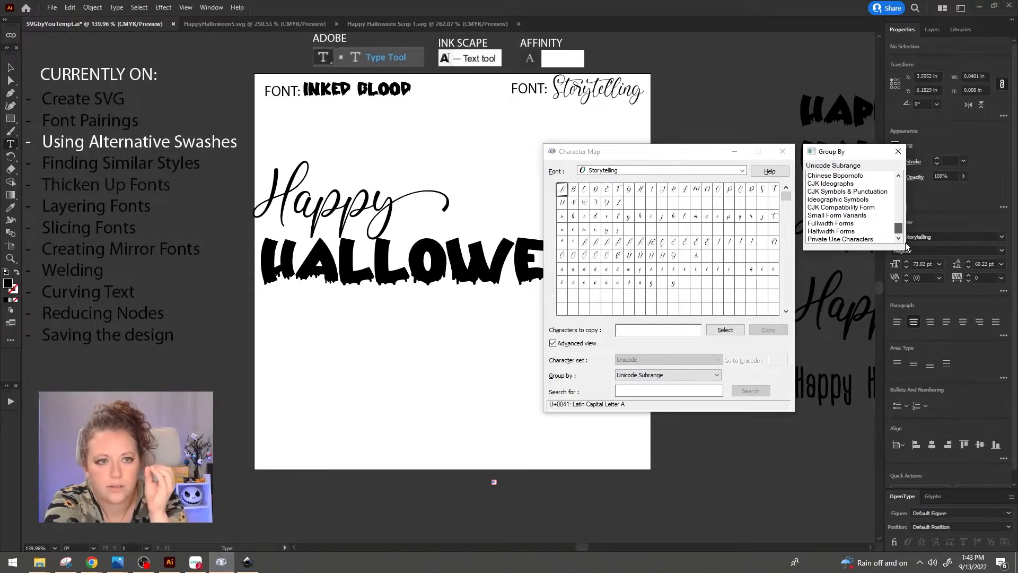
click(843, 239)
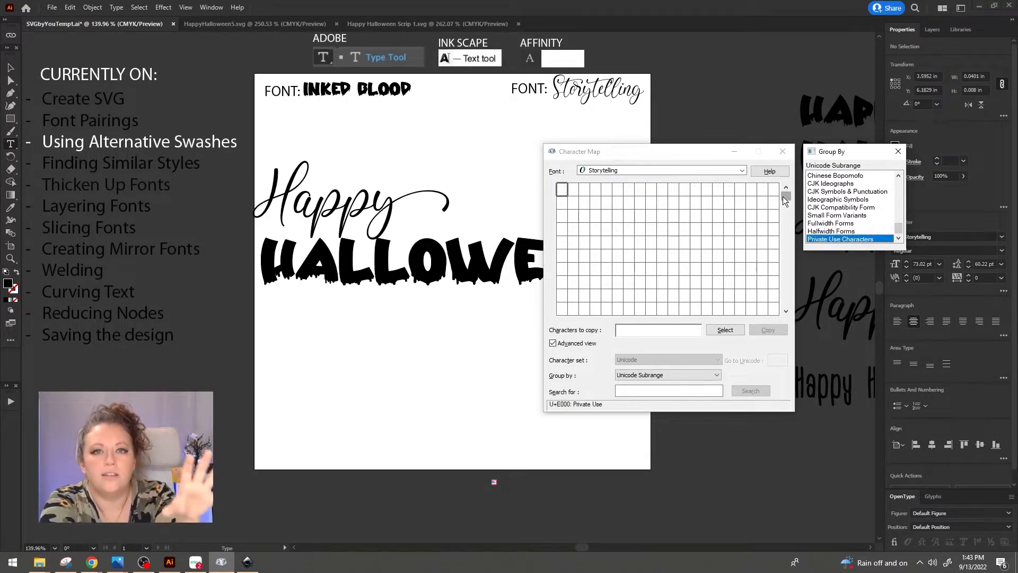
drag(784, 197, 790, 267)
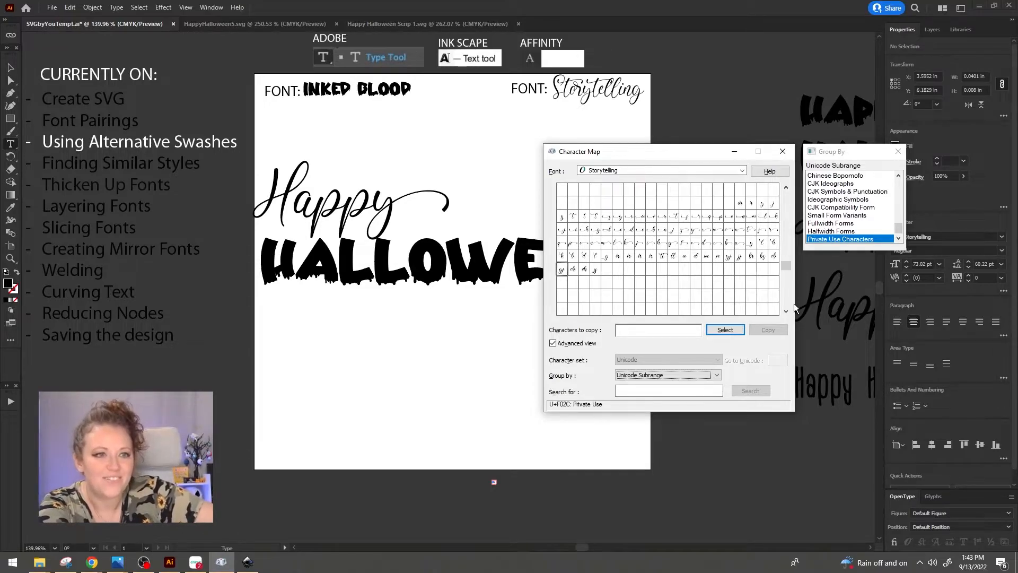
- Find the Storytelling k glyph with a trailing swash (U+F032) and copy it from the Character Map
click(642, 251)
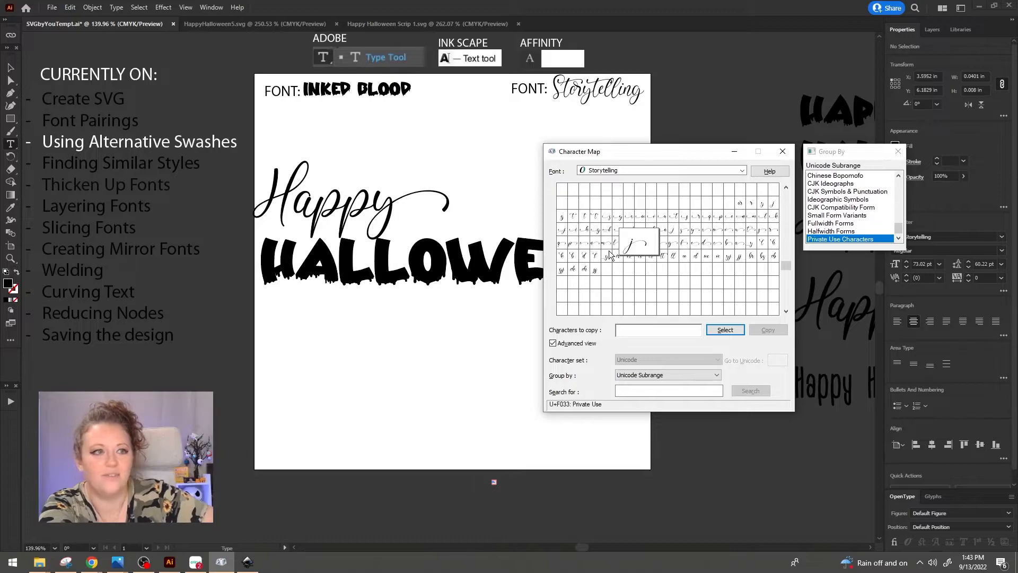
double_click(629, 244)
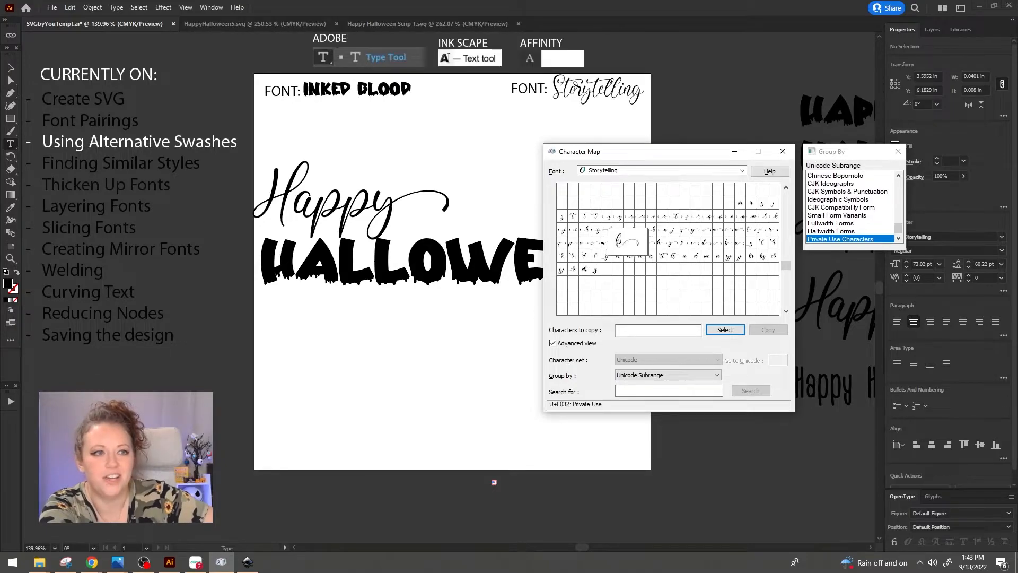
click(637, 330)
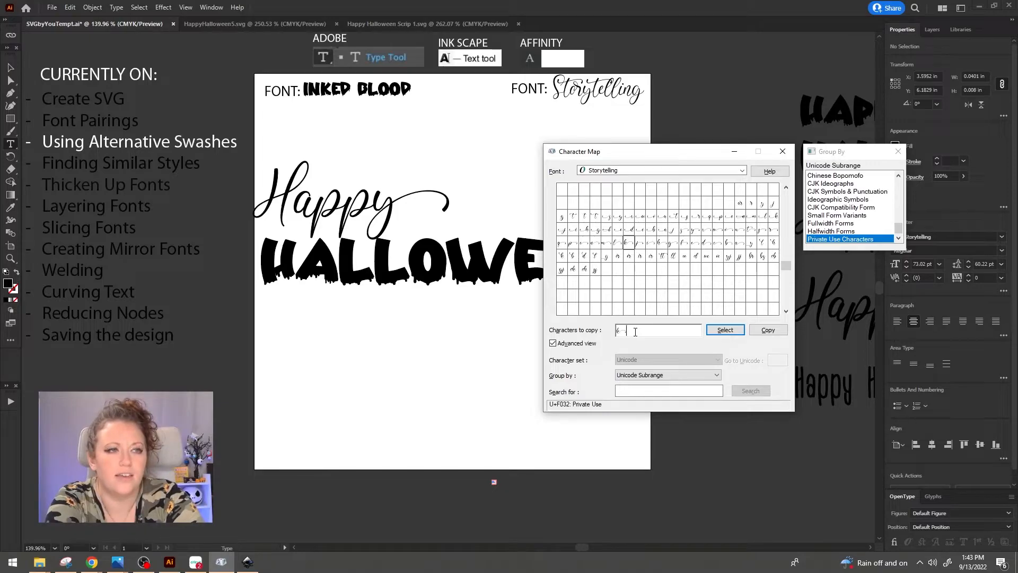
drag(635, 332, 603, 339)
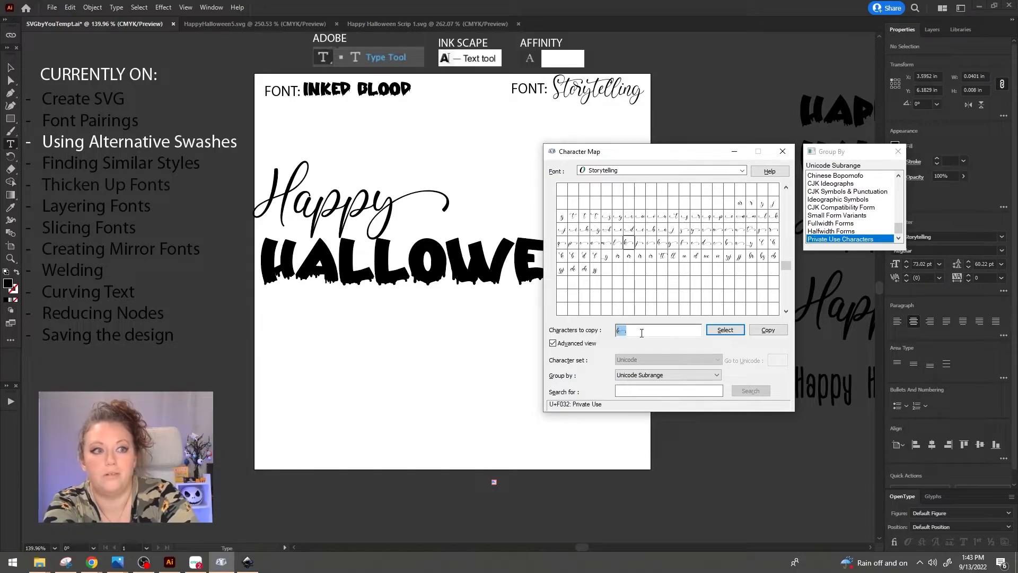
click(784, 328)
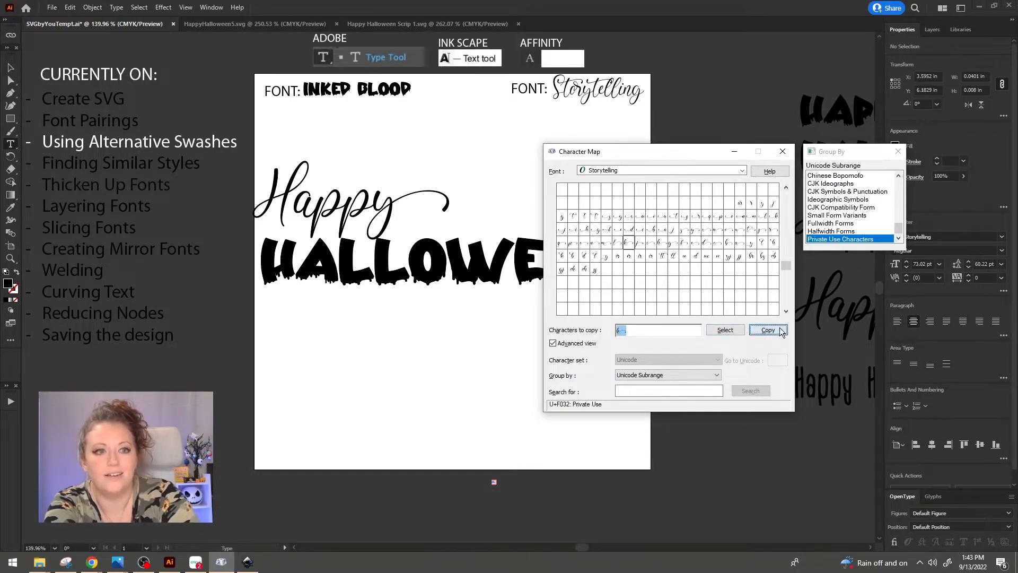
- Paste the copied swash k at the end of the script word Happy in Illustrator and delete it again
click(442, 201)
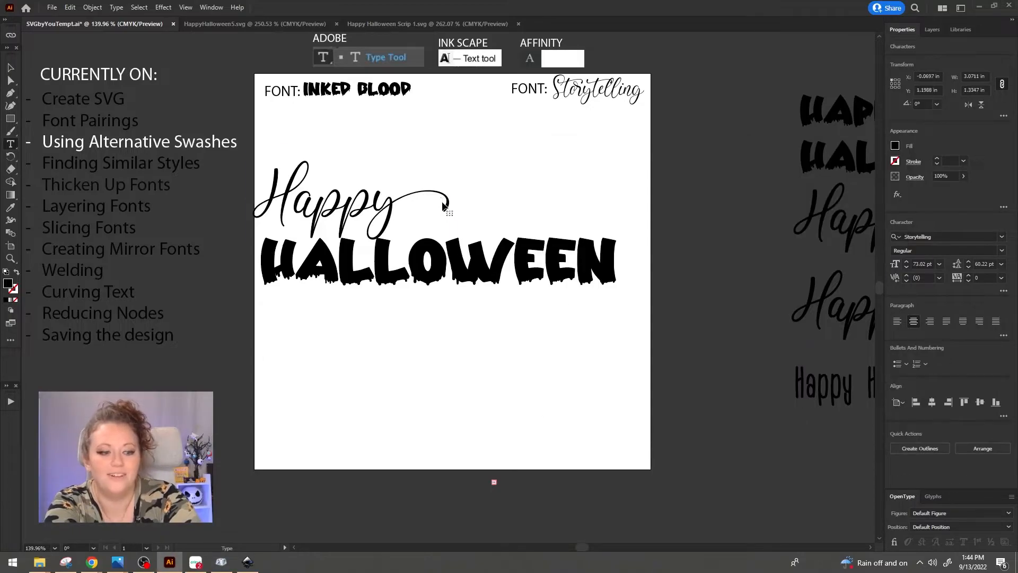
key(ctrl+v)
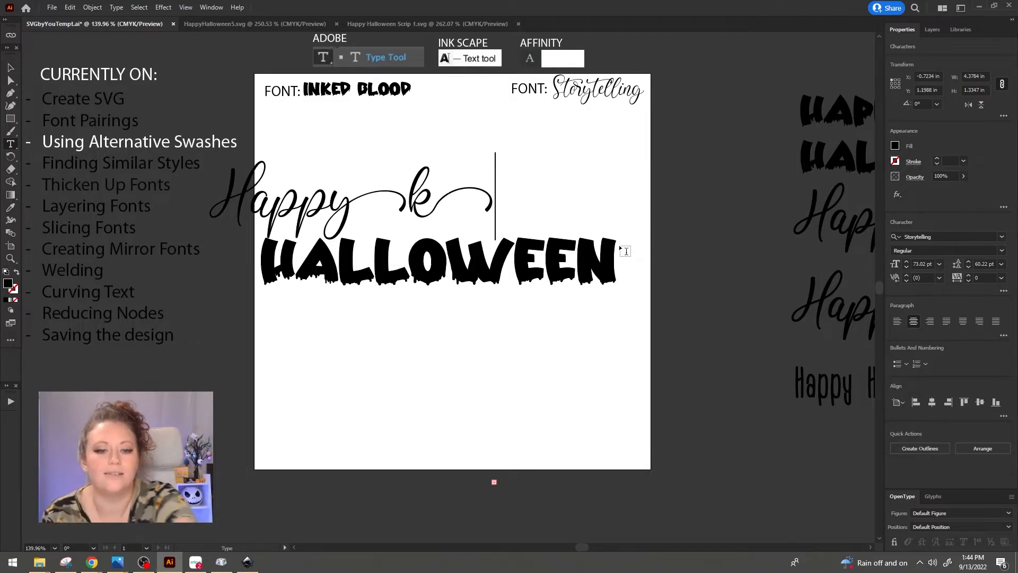
key(BackSpace)
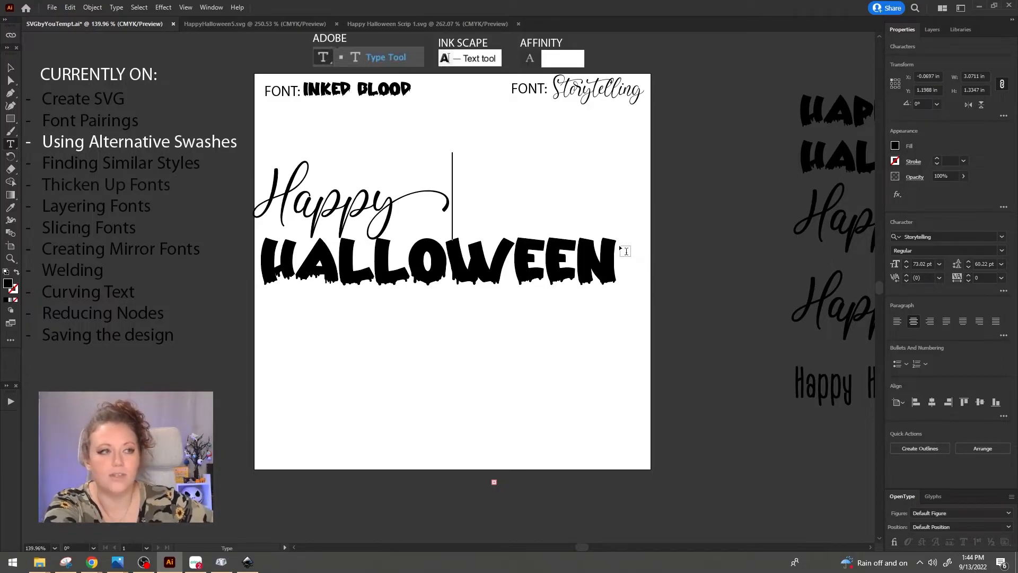
- Move the script word Happy slightly to the right above HALLOWEEN, so it sits fully inside the artboard
drag(375, 207, 459, 226)
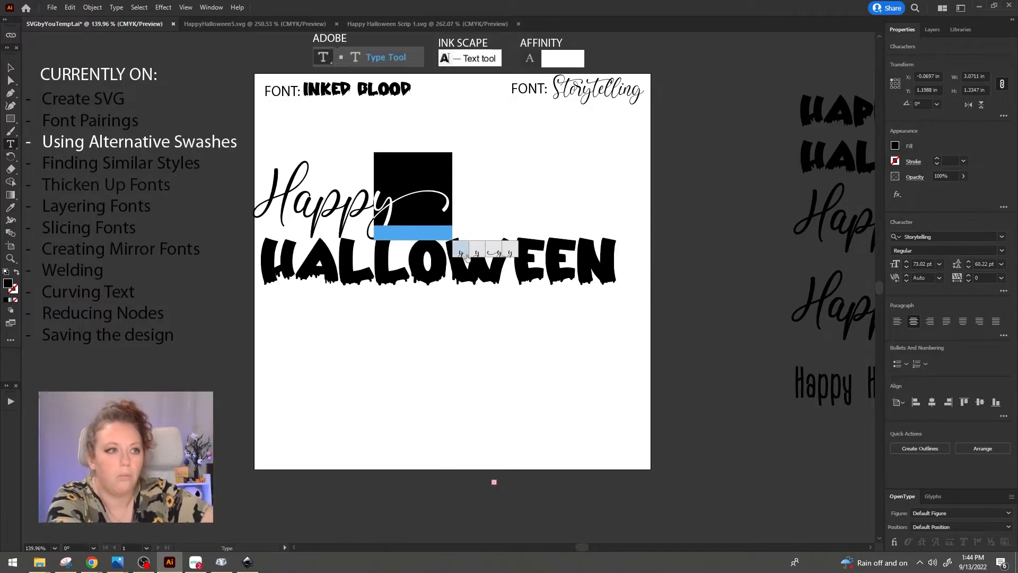
click(11, 67)
drag(385, 201, 414, 209)
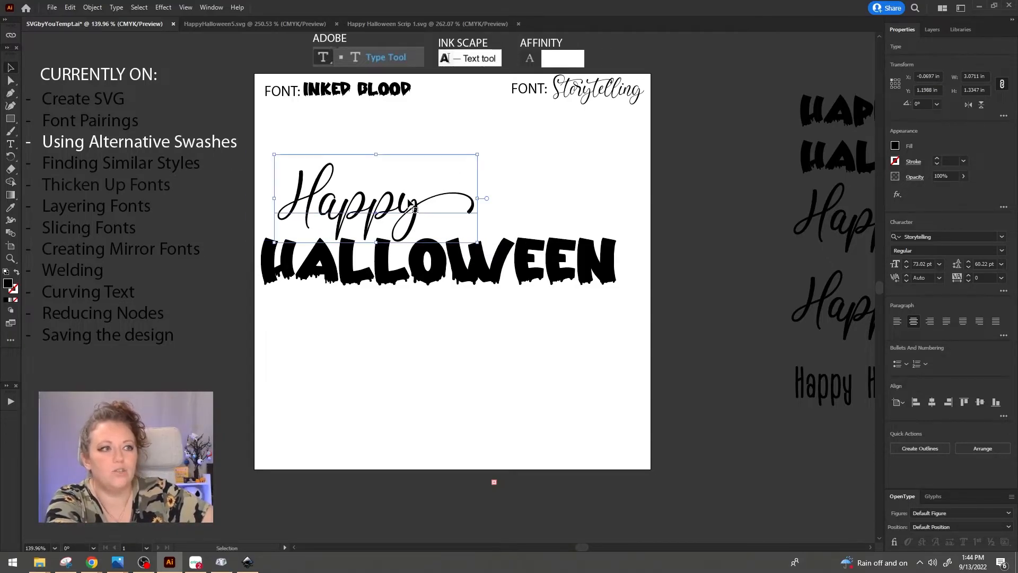
- Clear all the old artwork from the Happy Halloween Scrip 1.svg document
click(497, 386)
key(ctrl+a)
click(627, 215)
key(ctrl+a)
- Copy both words, Happy and HALLOWEEN, into the emptied Happy Halloween Scrip 1.svg document and position them near the middle of the artboard
drag(512, 361, 349, 164)
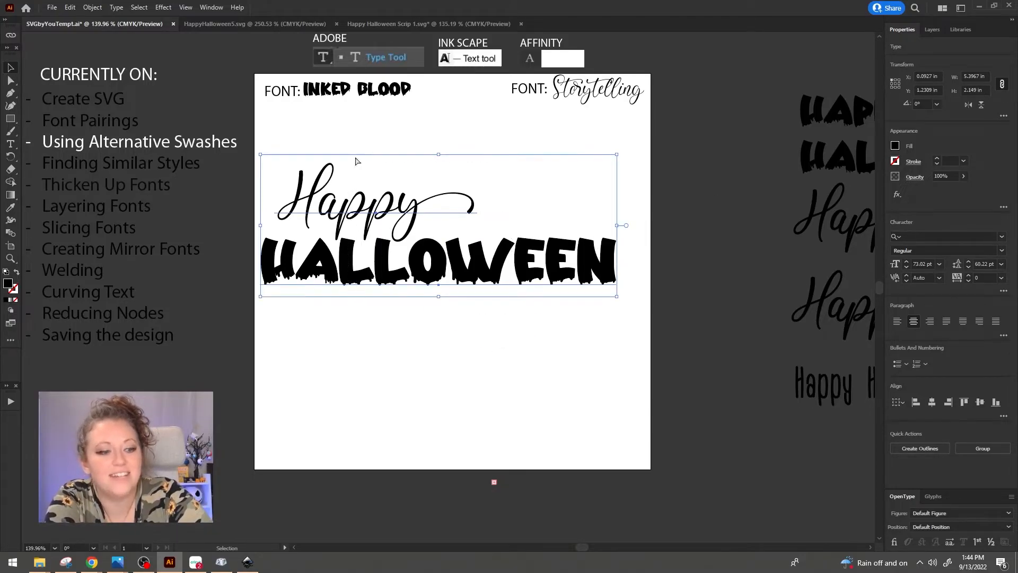
click(469, 19)
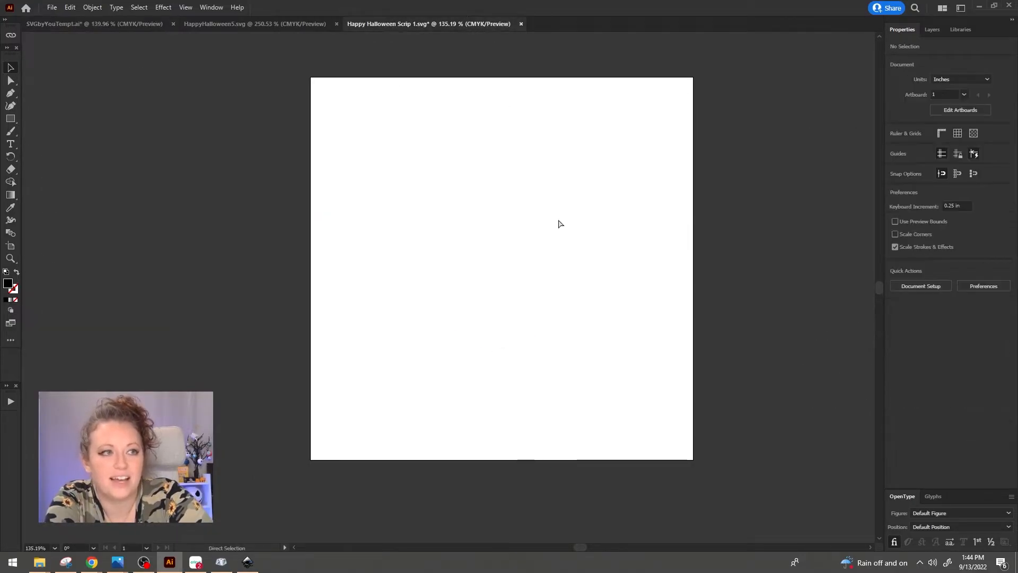
key(ctrl+v)
drag(558, 305, 638, 260)
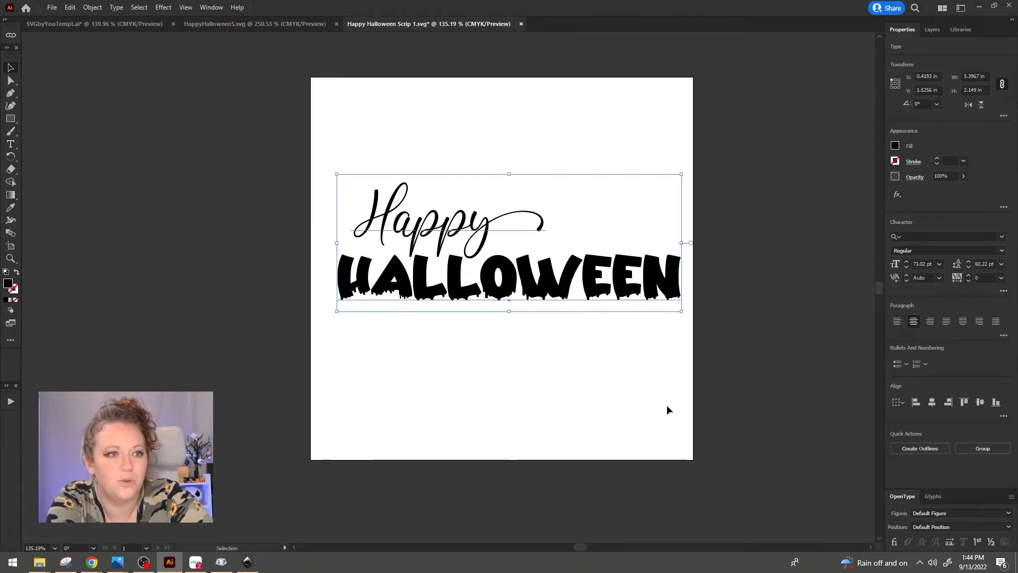
click(667, 406)
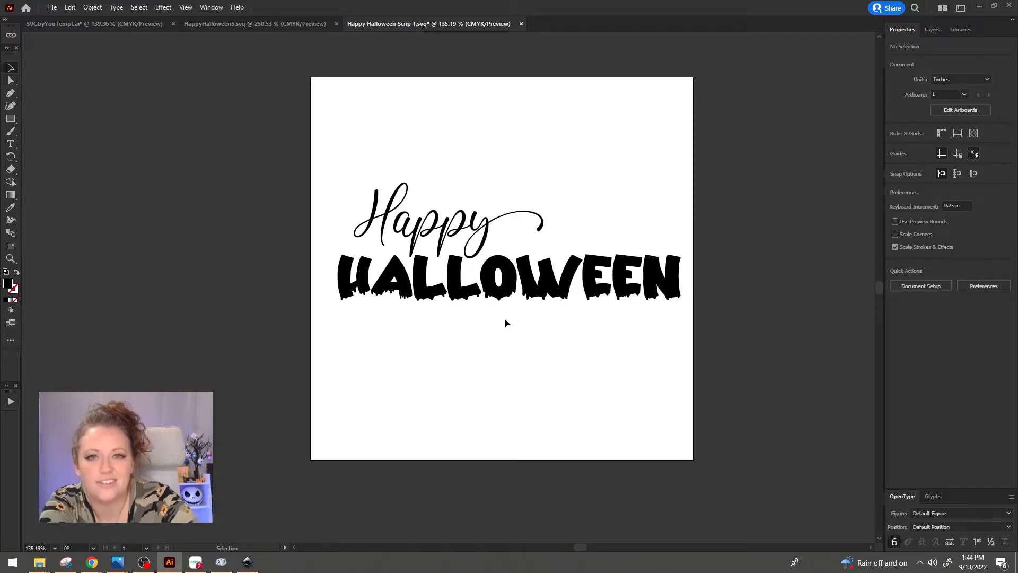
drag(566, 399, 466, 243)
click(529, 383)
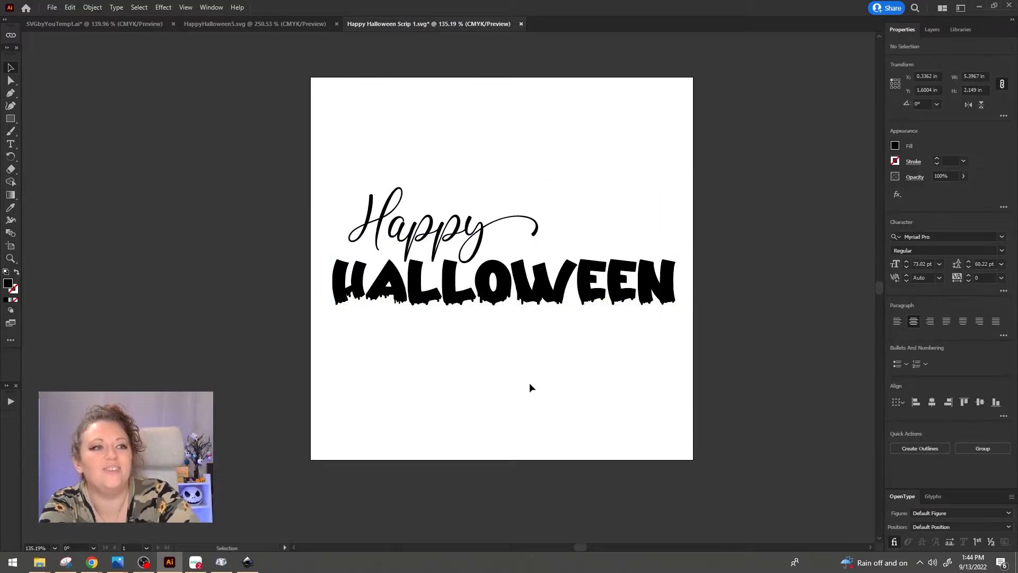
- Save the design as an Adobe Illustrator file named Happy Halloween Scrip 2 in the SVG by You folder
click(56, 10)
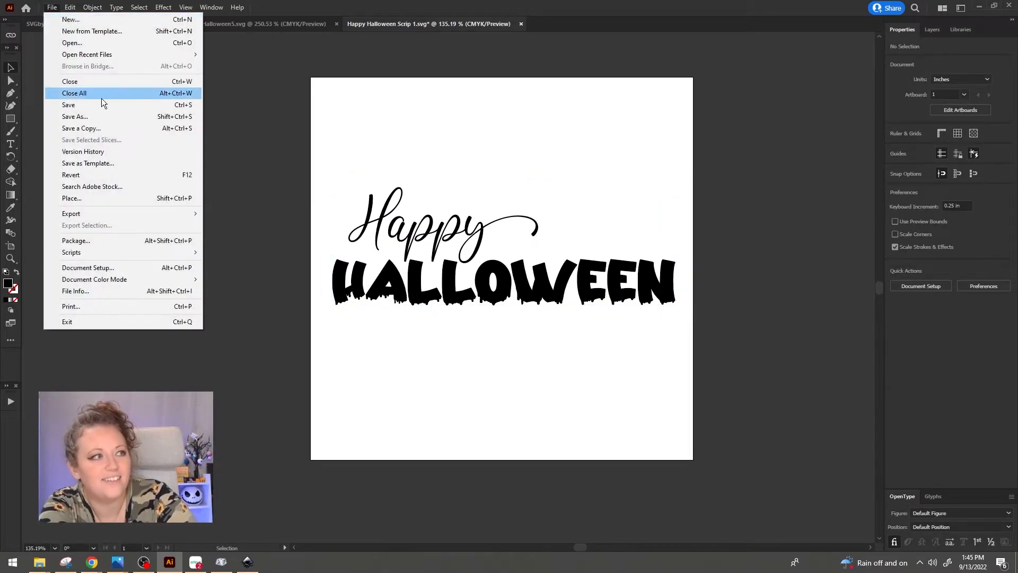
click(109, 111)
click(217, 425)
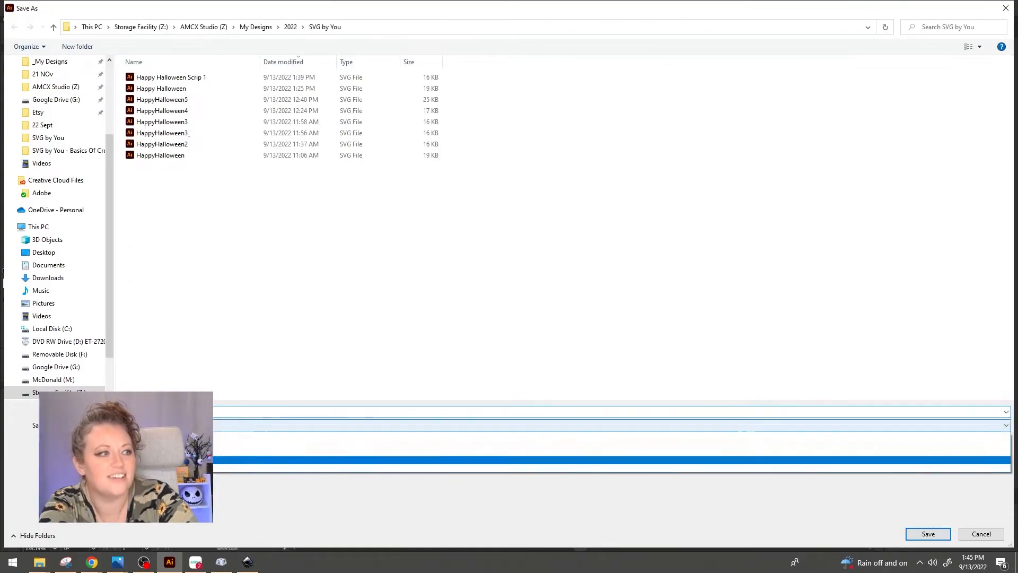
click(212, 436)
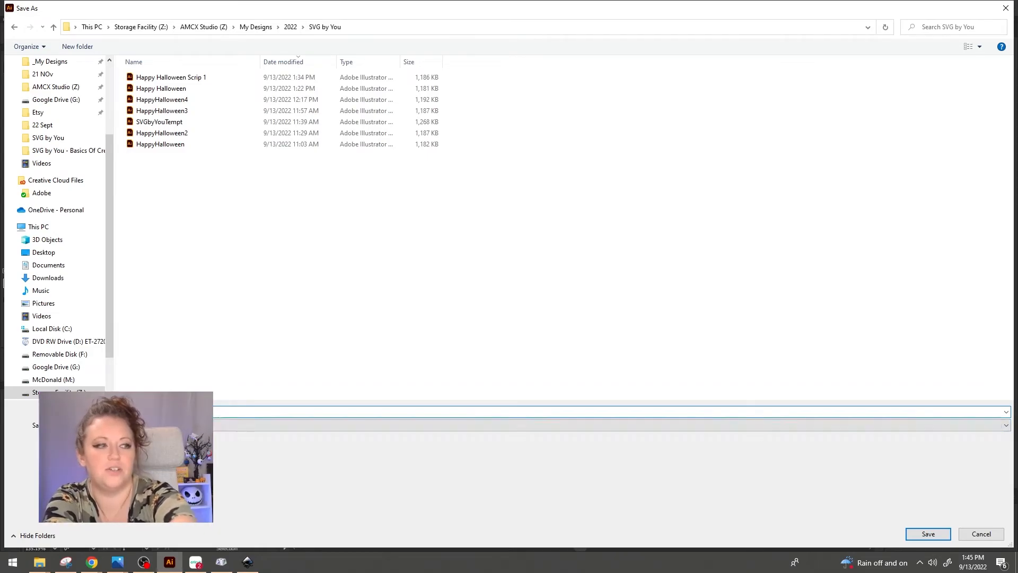
click(914, 533)
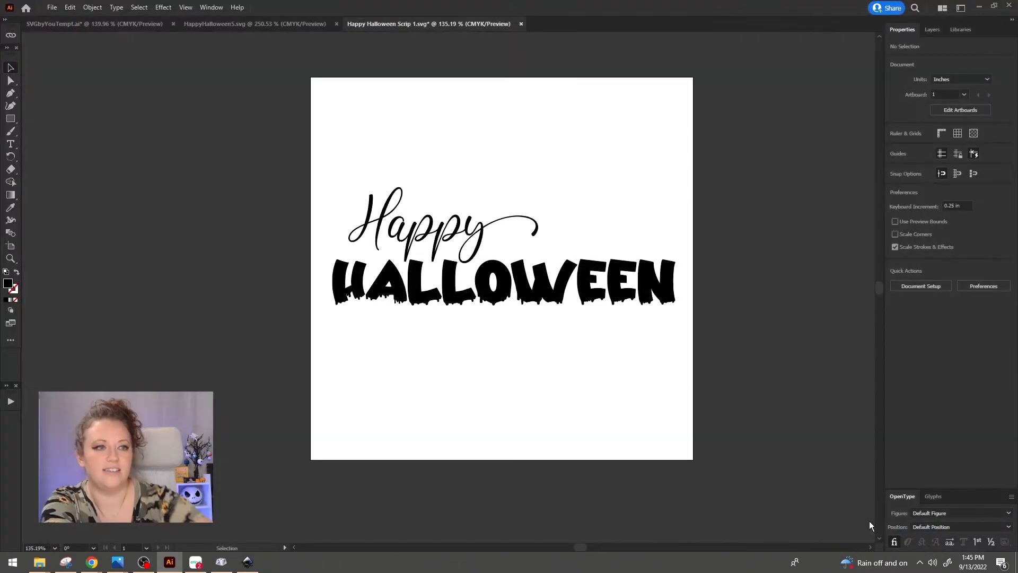
click(549, 428)
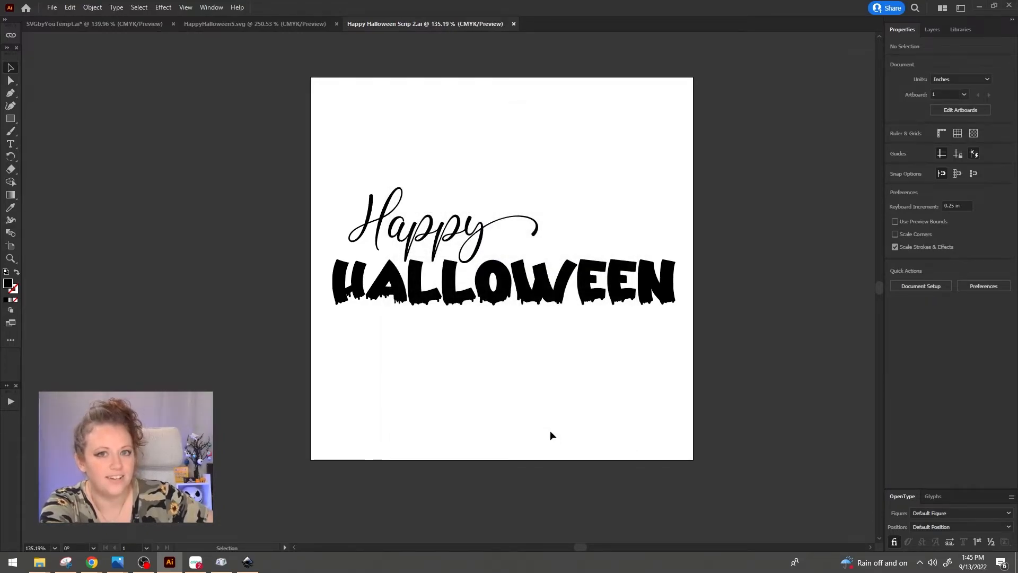
- Convert both text lines, Happy and HALLOWEEN, to outlines
drag(359, 130, 497, 371)
right_click(506, 290)
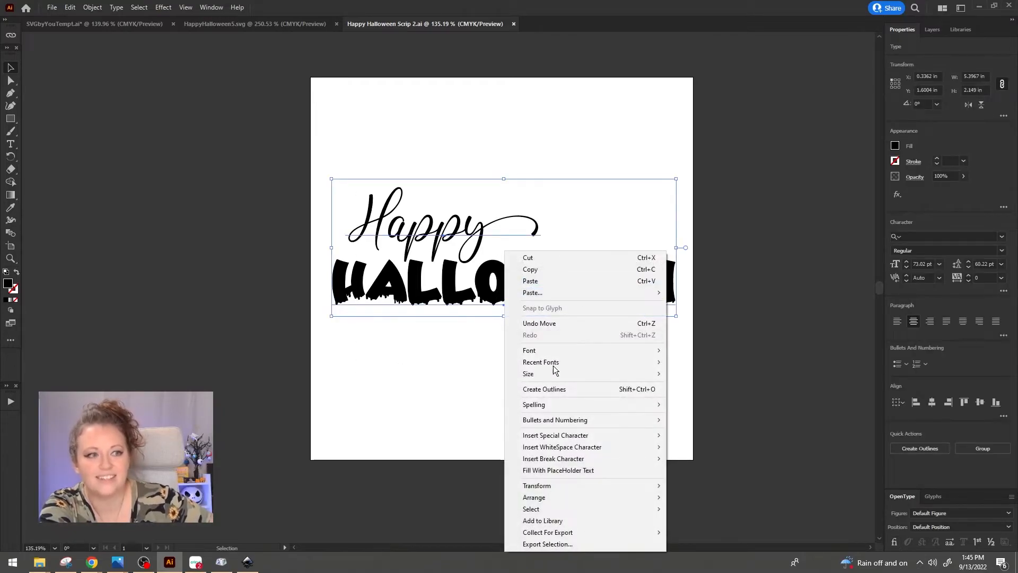
click(564, 389)
click(564, 394)
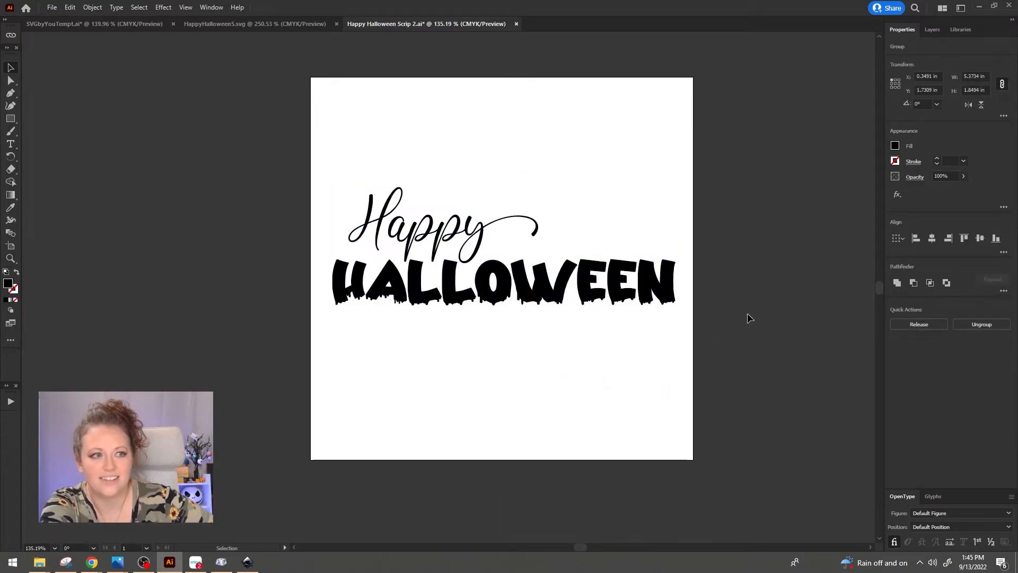
- Recolour the outlined word HALLOWEEN with an orange fill
click(336, 286)
double_click(7, 287)
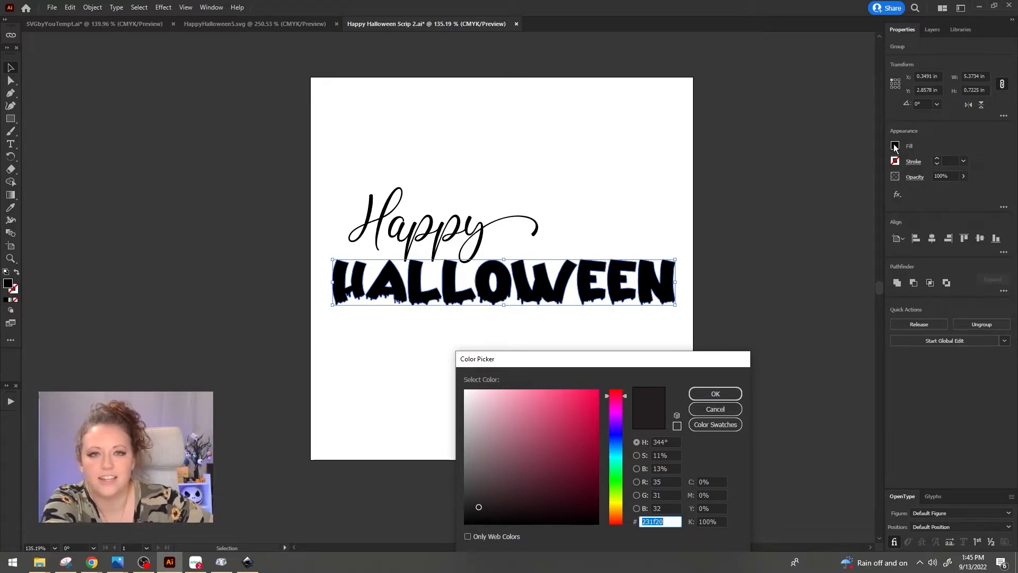
mouse_move(616, 522)
mouse_down()
mouse_move(617, 502)
mouse_move(619, 510)
mouse_up()
click(596, 395)
click(720, 393)
click(710, 360)
- Isolate the outlined Happy group, lower its H and nudge the other letters down slightly so the script connects
click(7, 259)
drag(552, 218, 607, 210)
drag(273, 356, 287, 357)
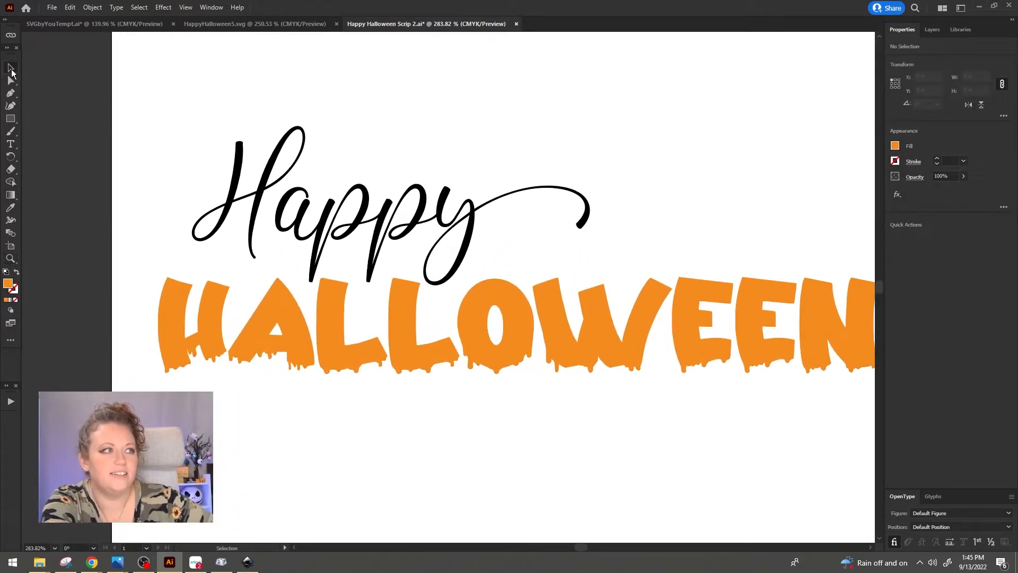
click(11, 70)
double_click(264, 190)
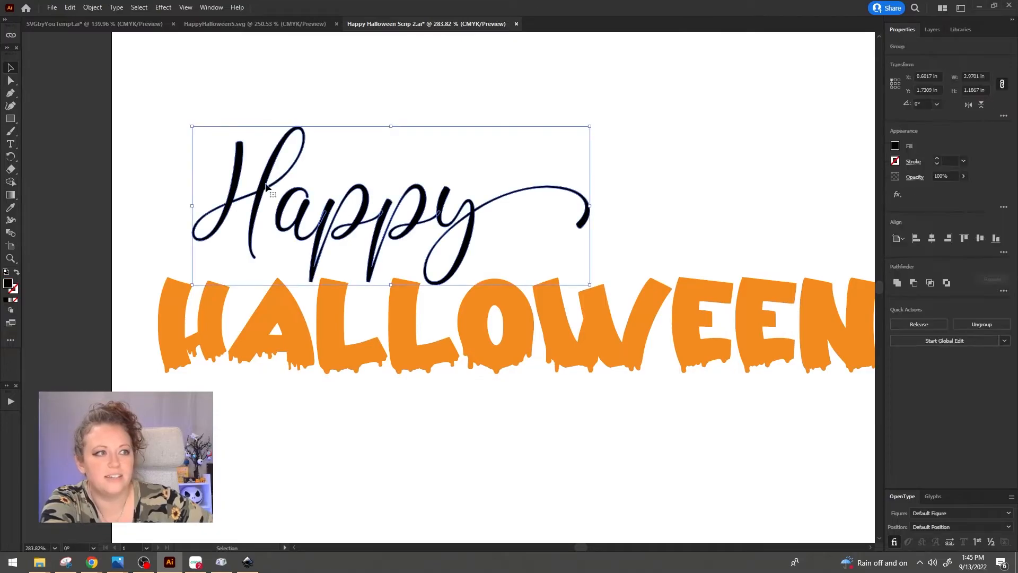
drag(264, 189, 293, 238)
drag(380, 237, 379, 242)
drag(469, 217, 467, 226)
click(198, 148)
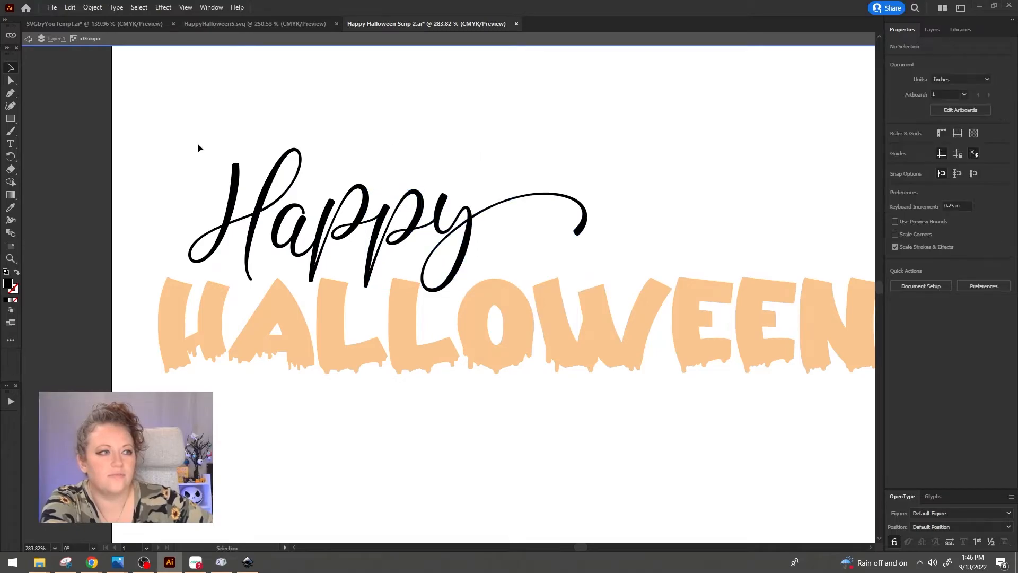
- Unite all the letters of Happy with Pathfinder and leave the group's isolation
drag(169, 132, 554, 259)
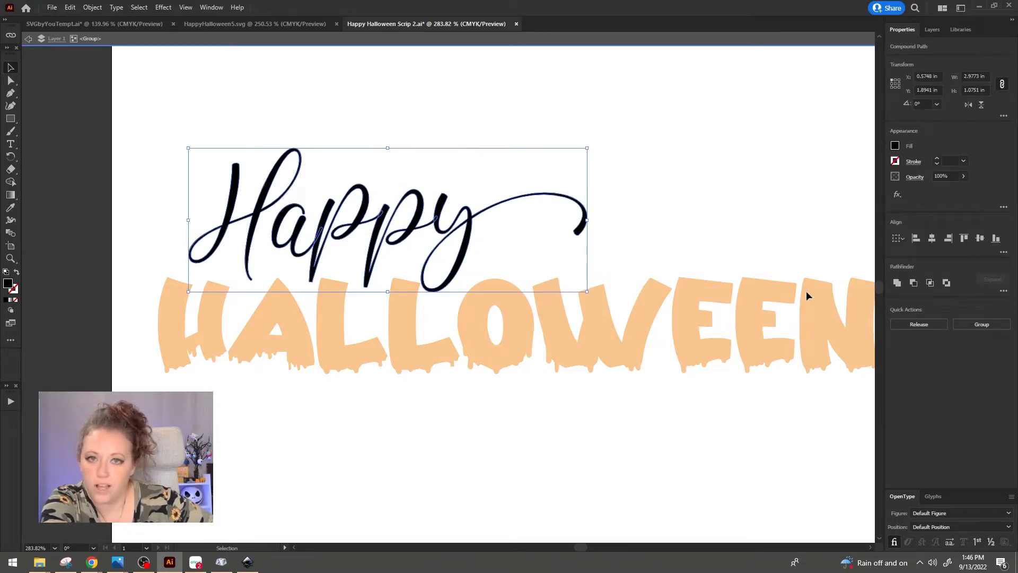
click(895, 284)
double_click(663, 191)
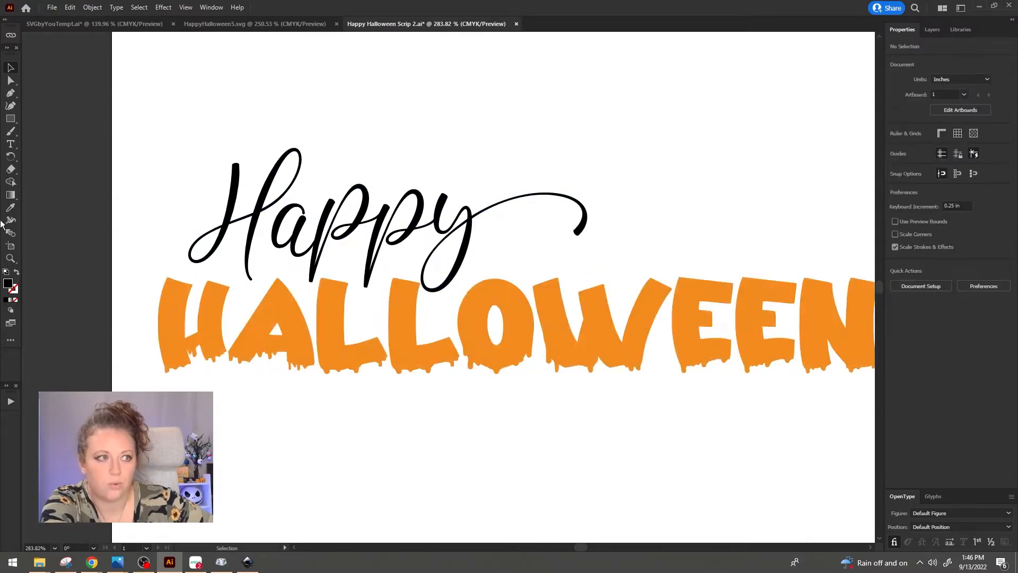
- View the design at 100% and examine the separate paths inside the Happy and HALLOWEEN groups in the layer structure
double_click(11, 258)
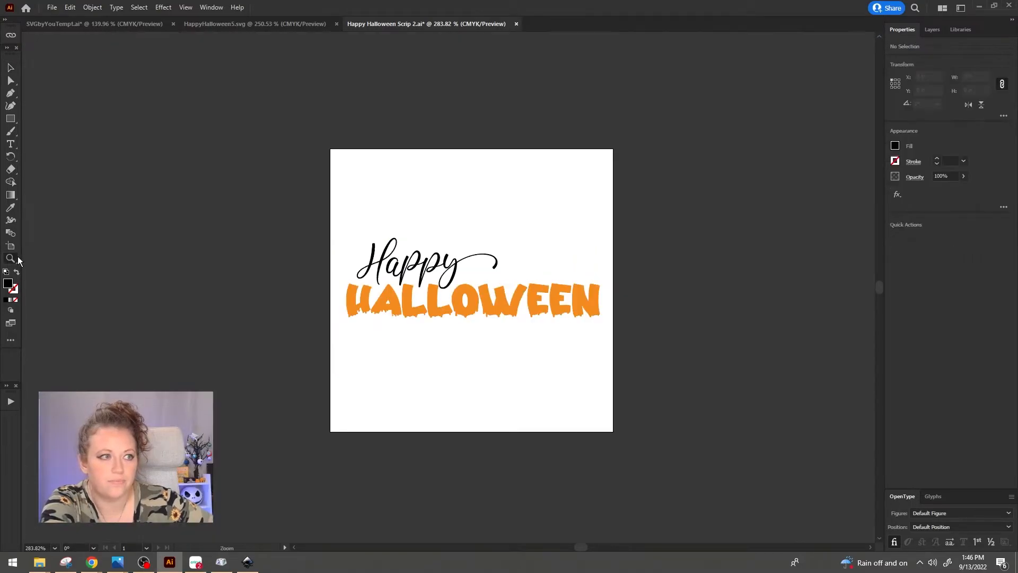
click(933, 31)
click(930, 58)
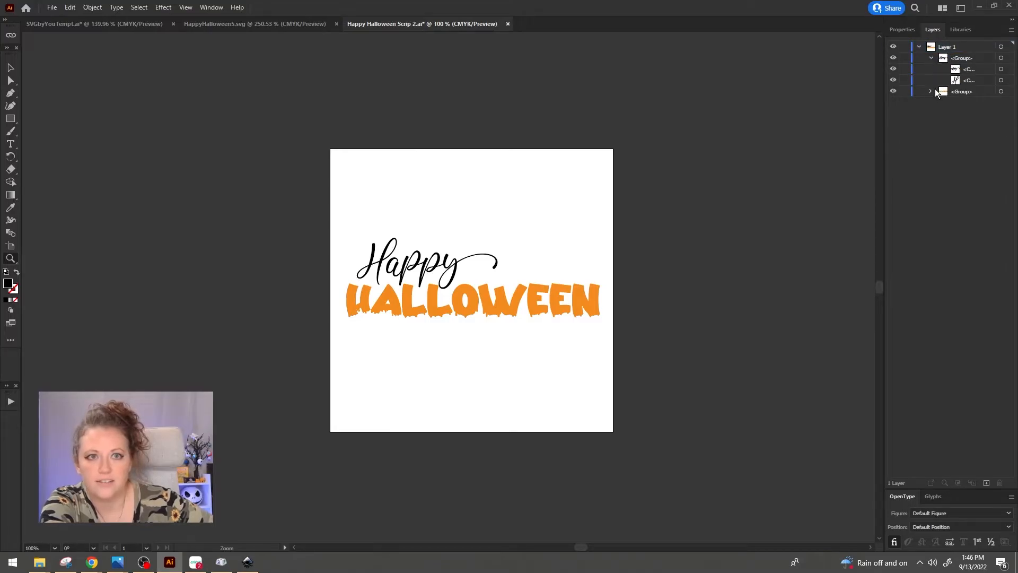
click(932, 91)
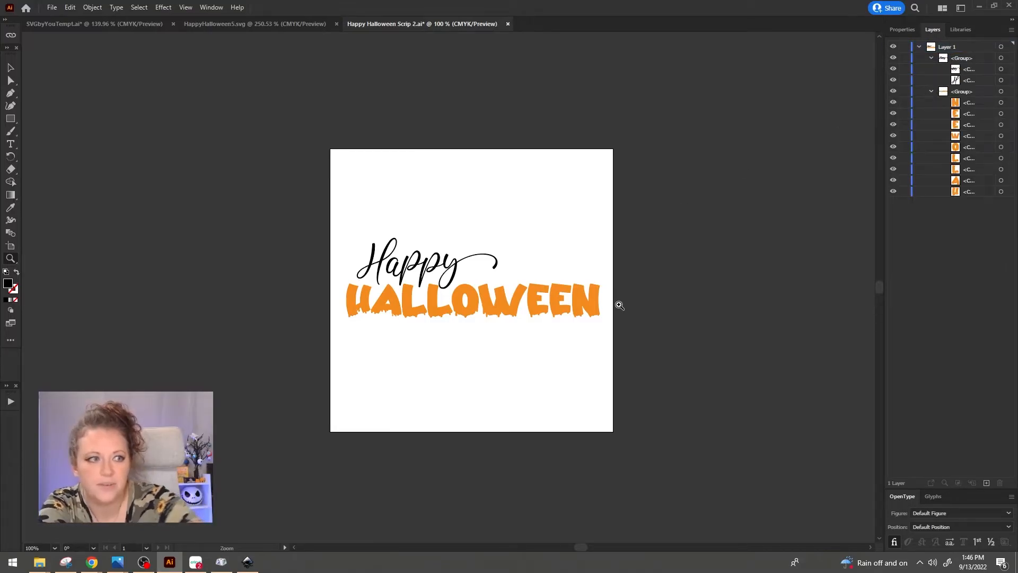
- Save the design as an Adobe Illustrator template named Happy Halloween Scrip 2 in the SVG by You folder
key(ctrl+shift+s)
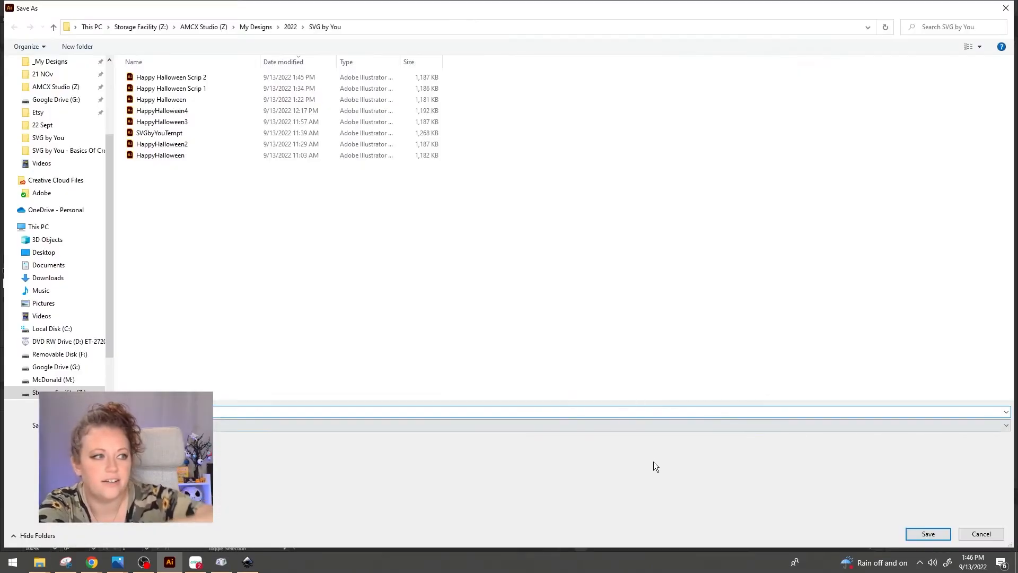
click(159, 425)
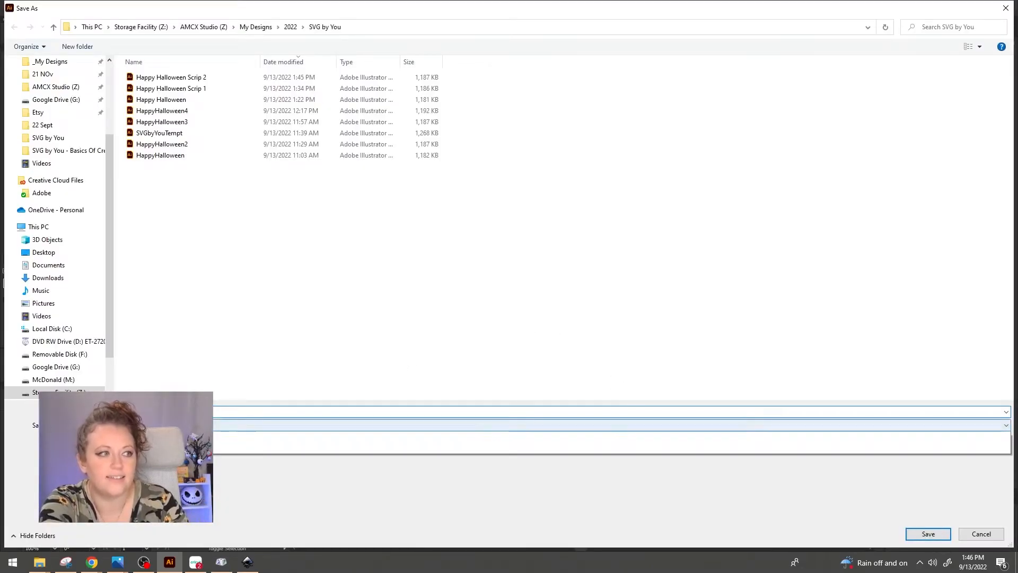
click(159, 468)
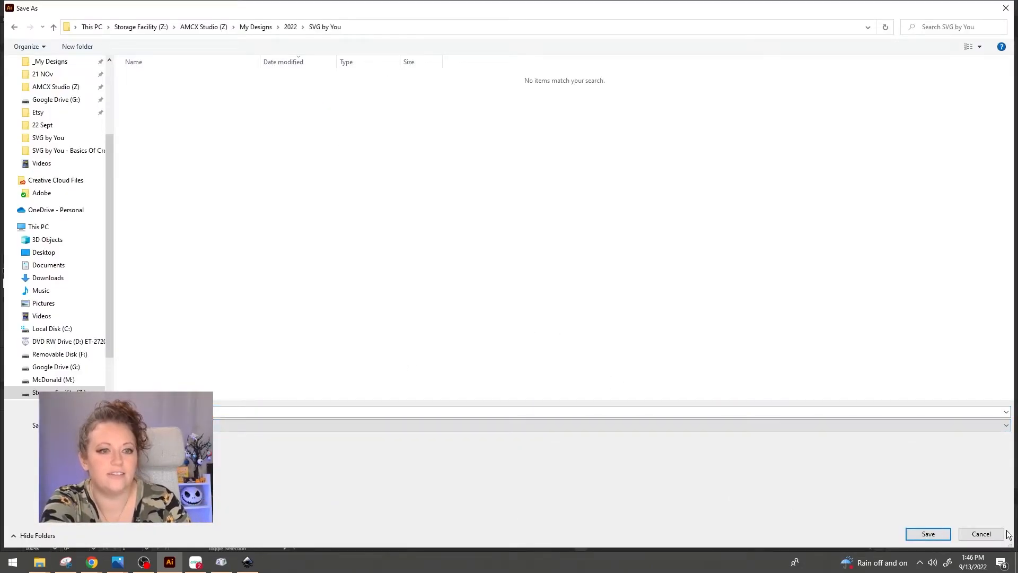
click(935, 533)
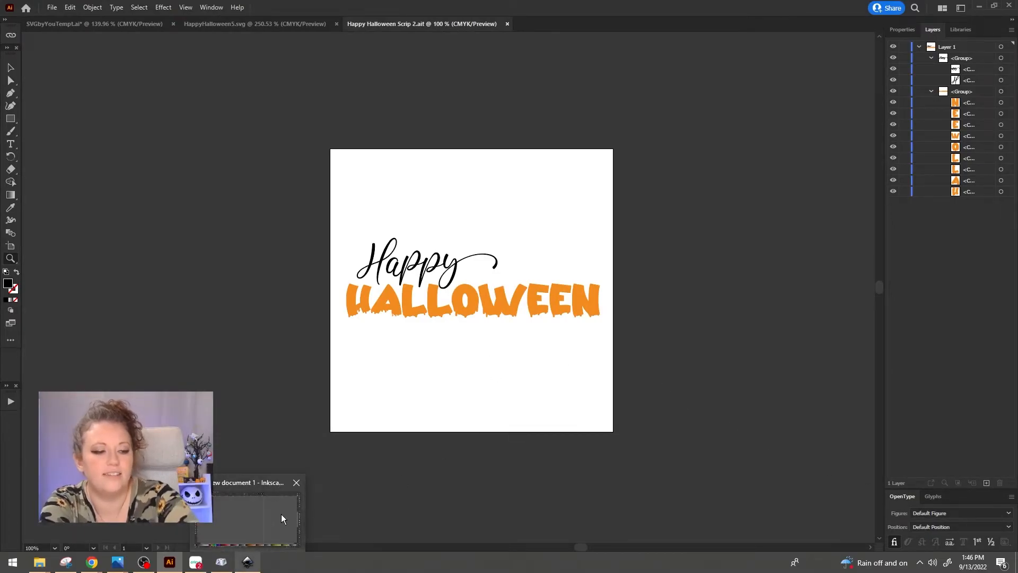
- Save the design as an SVG file named Happy Halloween Scrip 2 in the SVG by You folder
key(ctrl+shift+s)
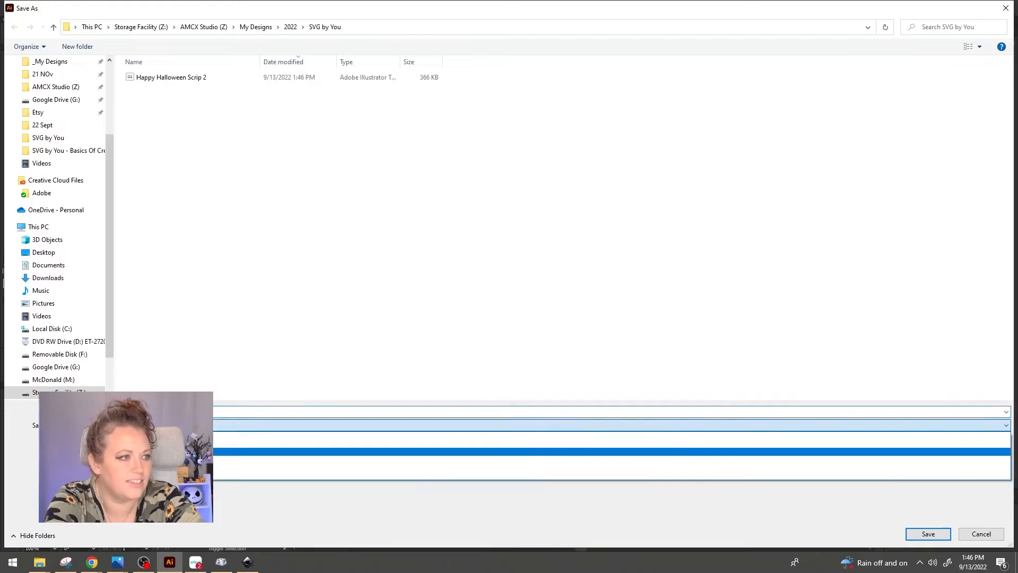
key(Return)
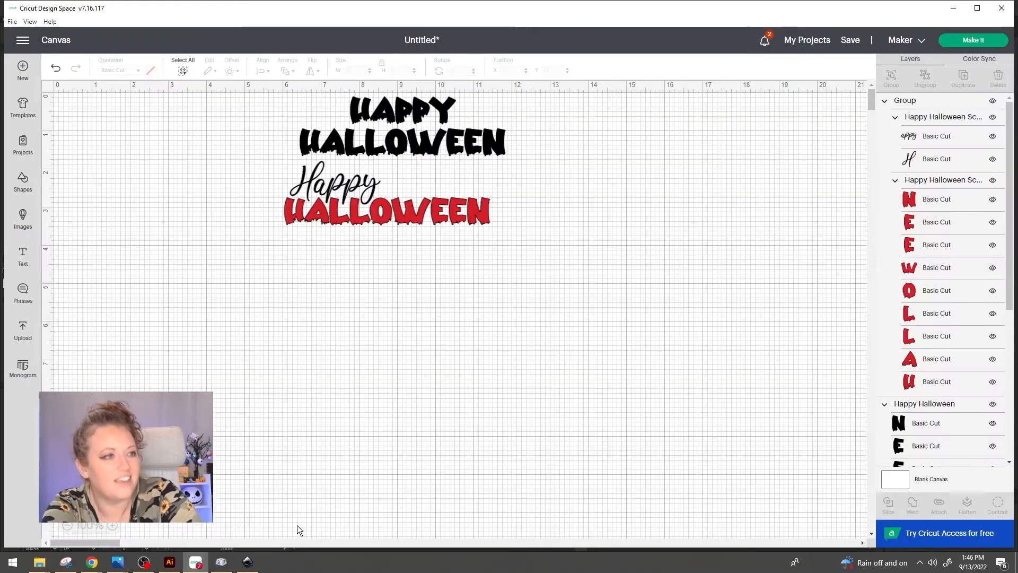
- Upload the Happy Halloween Scrip 2 SVG from the SVG by You folder to Cricut Design Space as a cut image
click(23, 330)
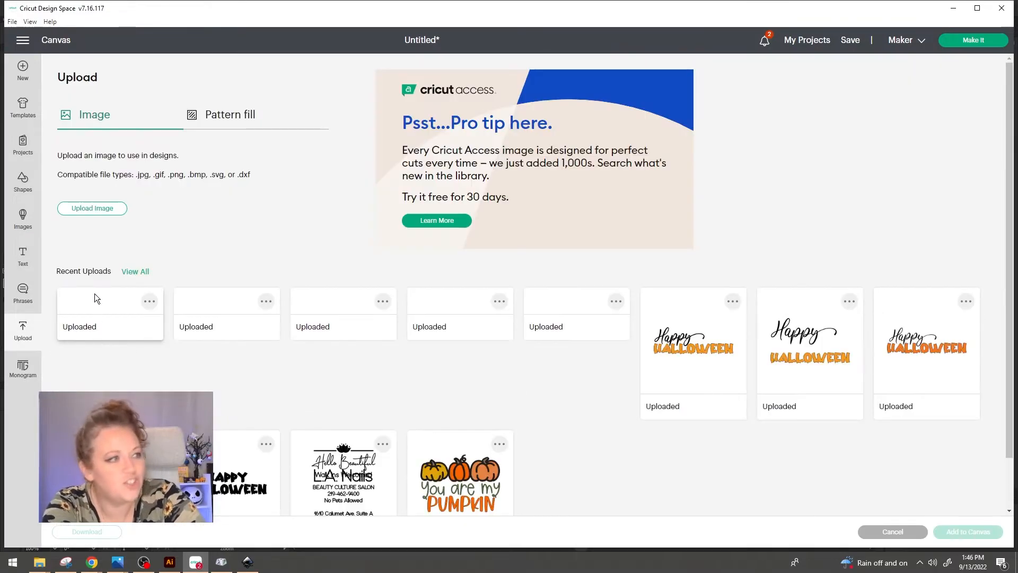
click(107, 208)
click(552, 286)
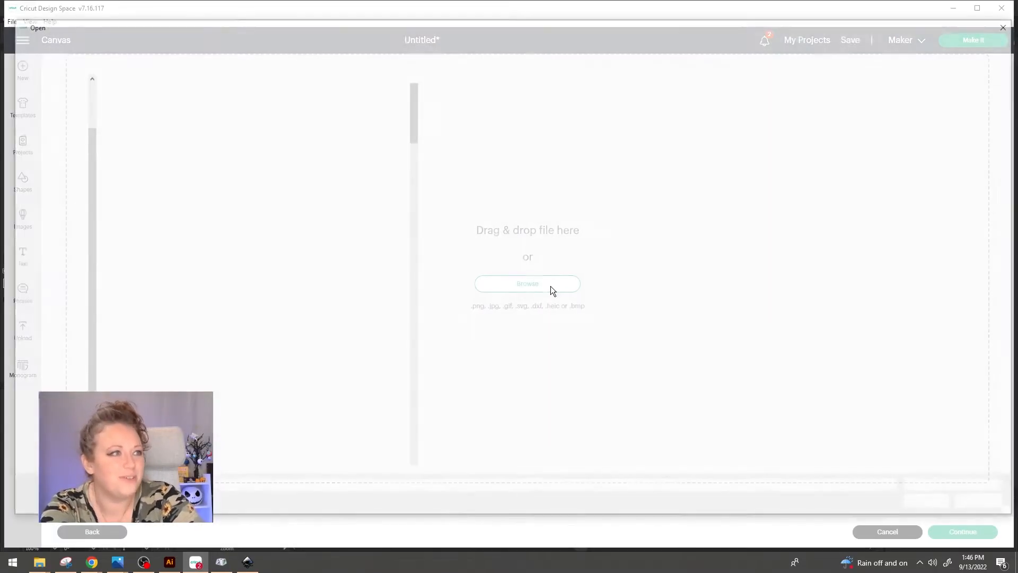
click(62, 243)
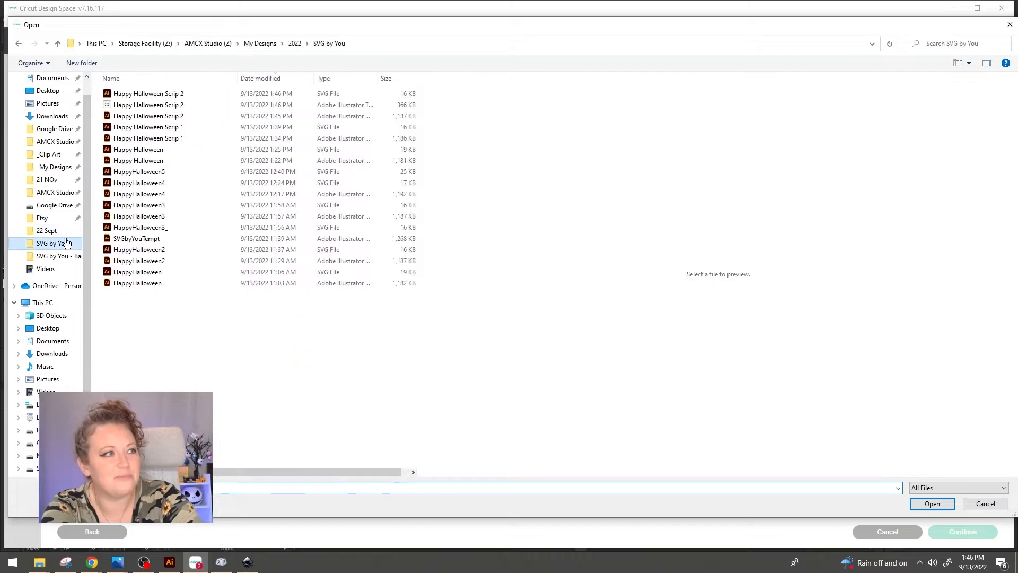
double_click(162, 95)
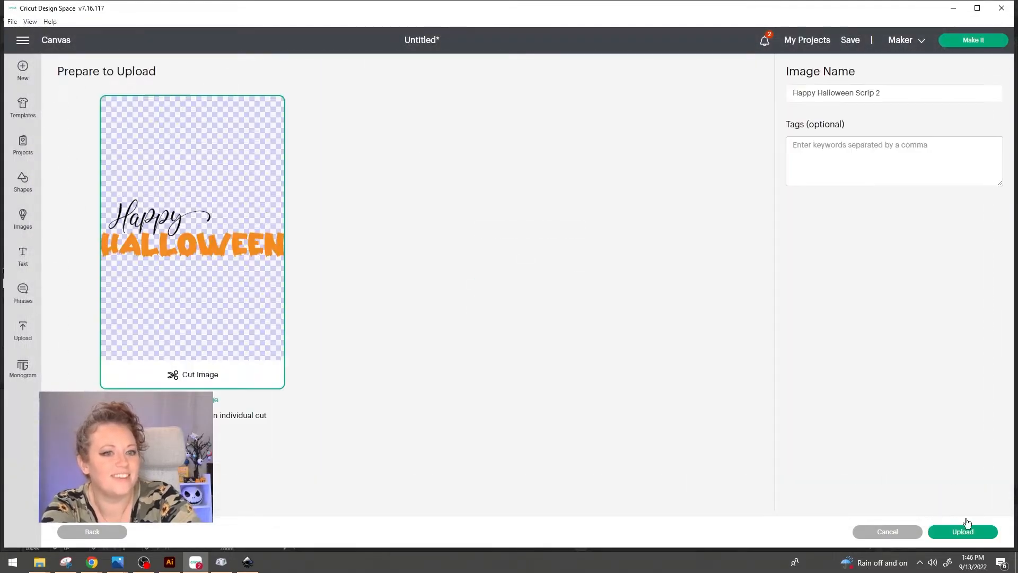
click(981, 532)
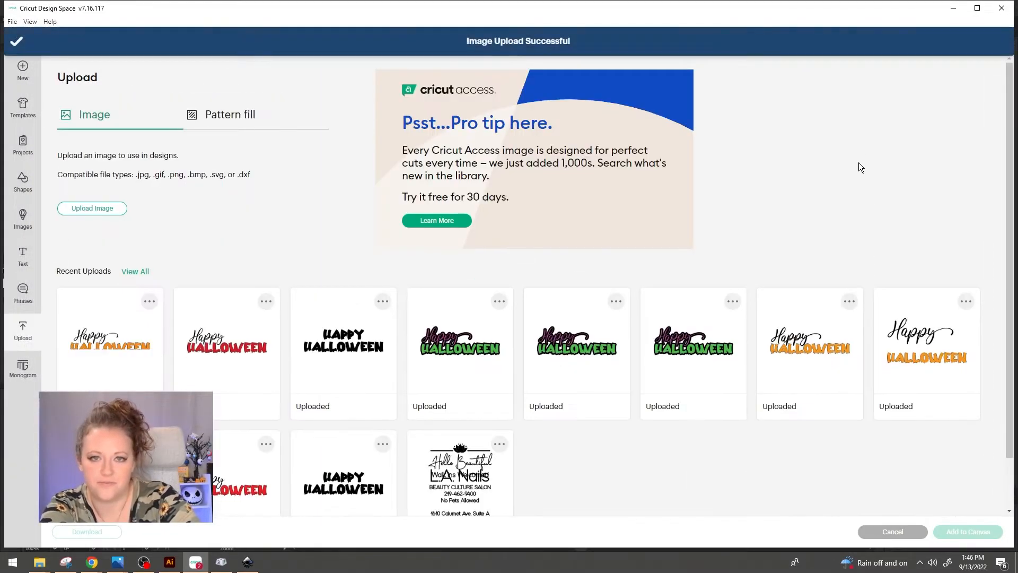
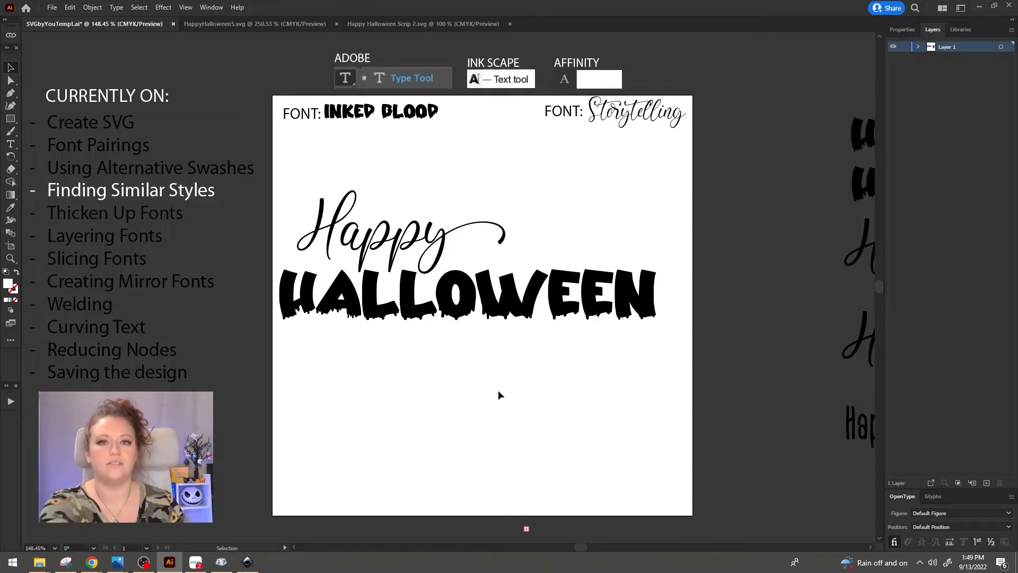
- Duplicate the Storytelling text Happy in SVGbyYouTempt.ai into the empty area below HALLOWEEN
click(891, 30)
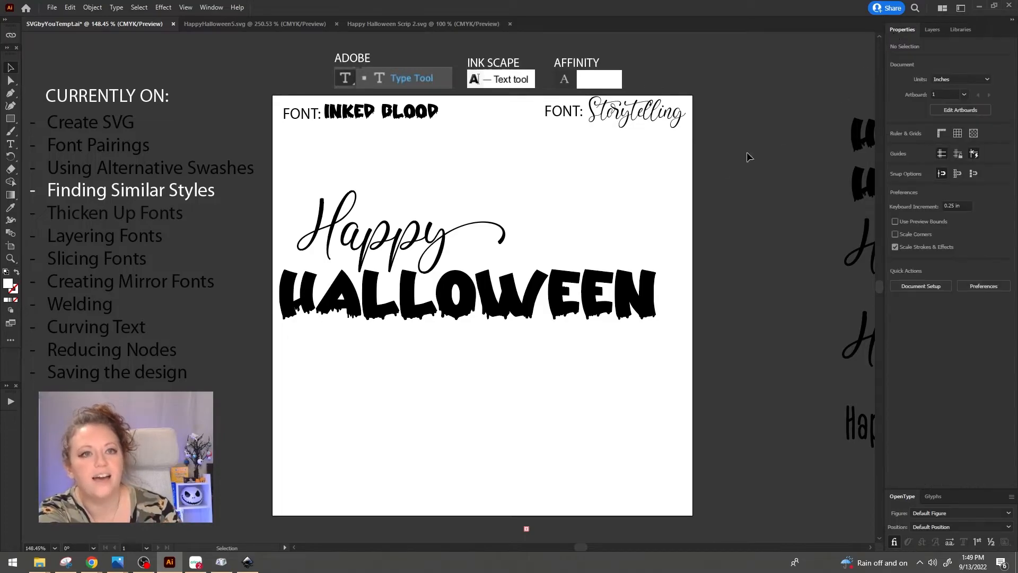
click(430, 218)
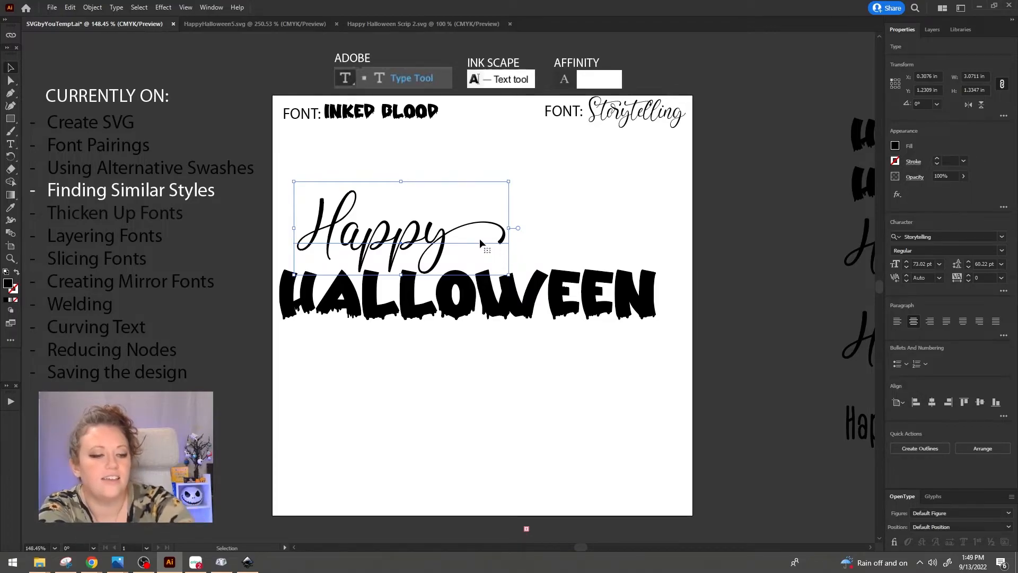
key(a)
drag(424, 235, 479, 406)
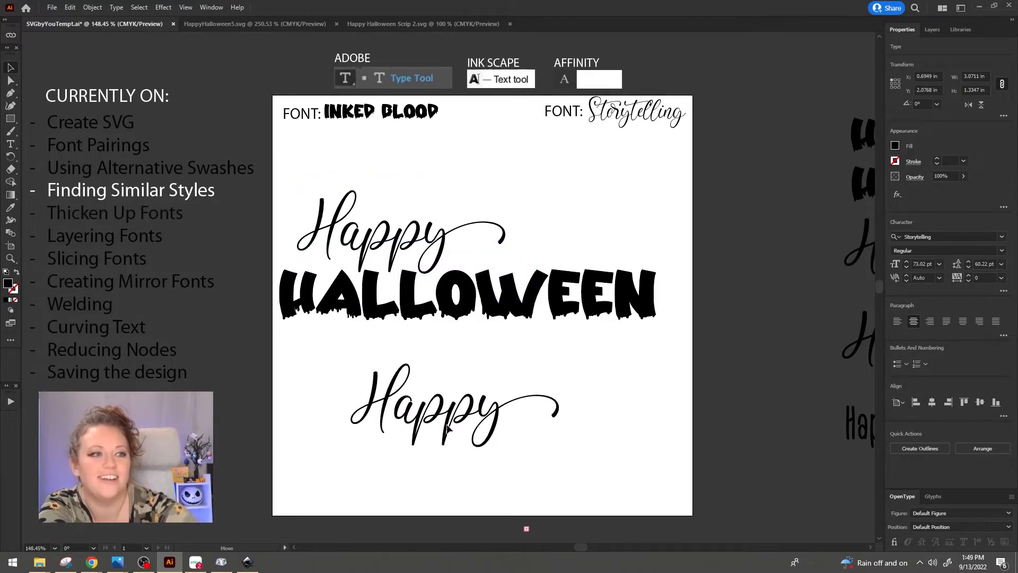
key(v)
- Change the font of the duplicated Happy to Butgone
click(1000, 237)
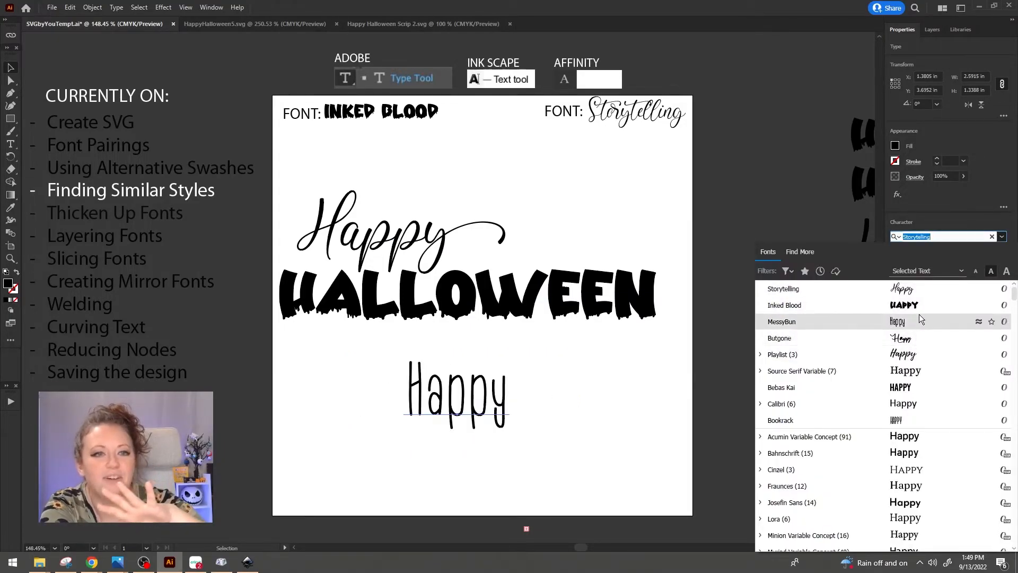
click(918, 342)
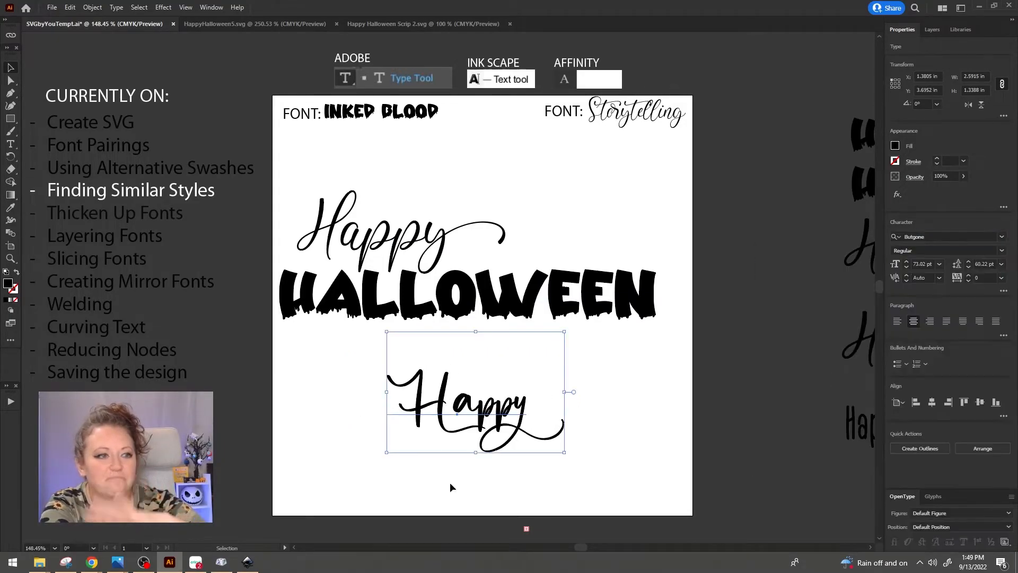
click(325, 522)
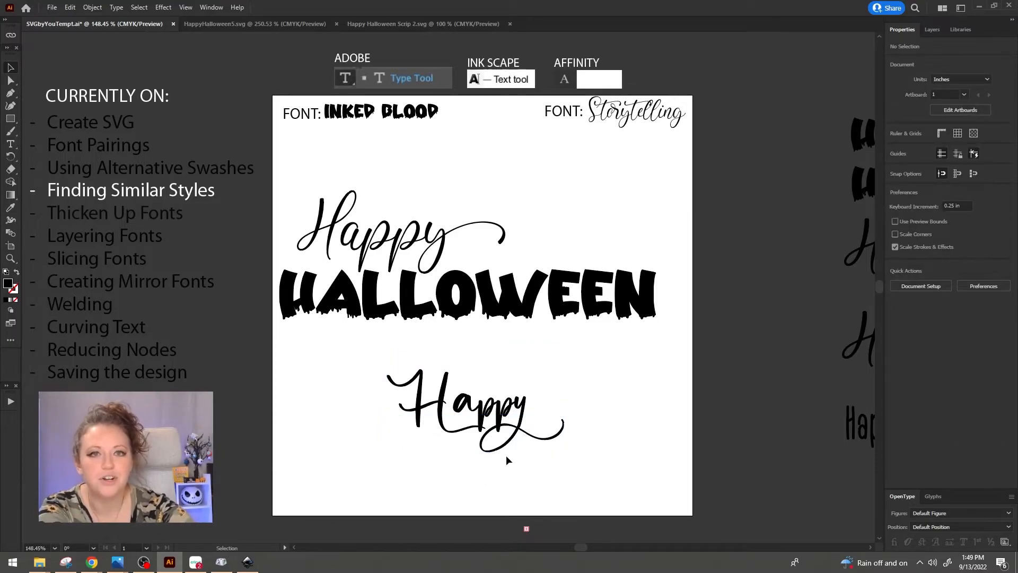
- Filter the fonts to those similar to Butgone and apply Lofrillo Bold to the lower Happy text
click(502, 410)
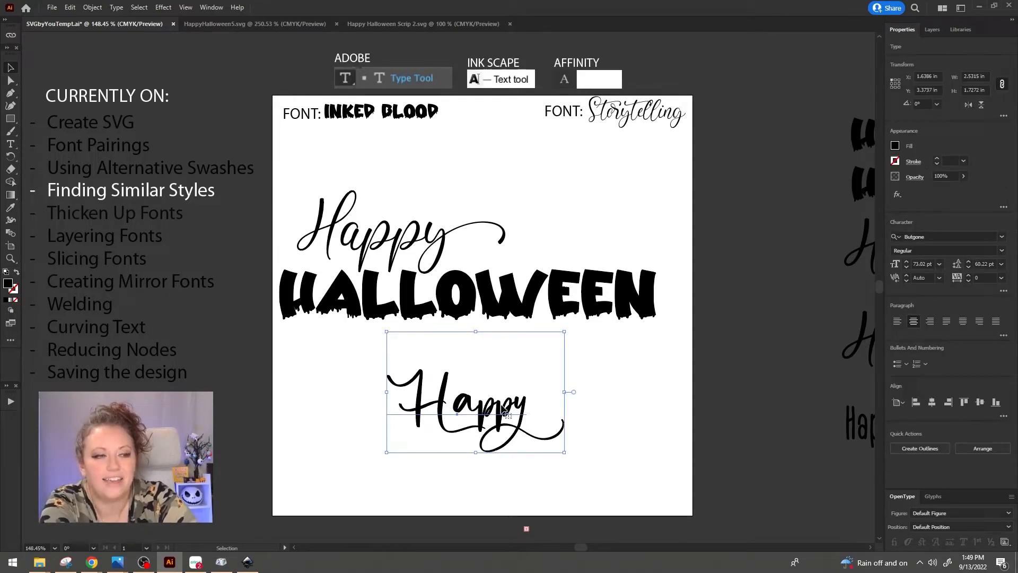
click(1000, 239)
mouse_move(974, 293)
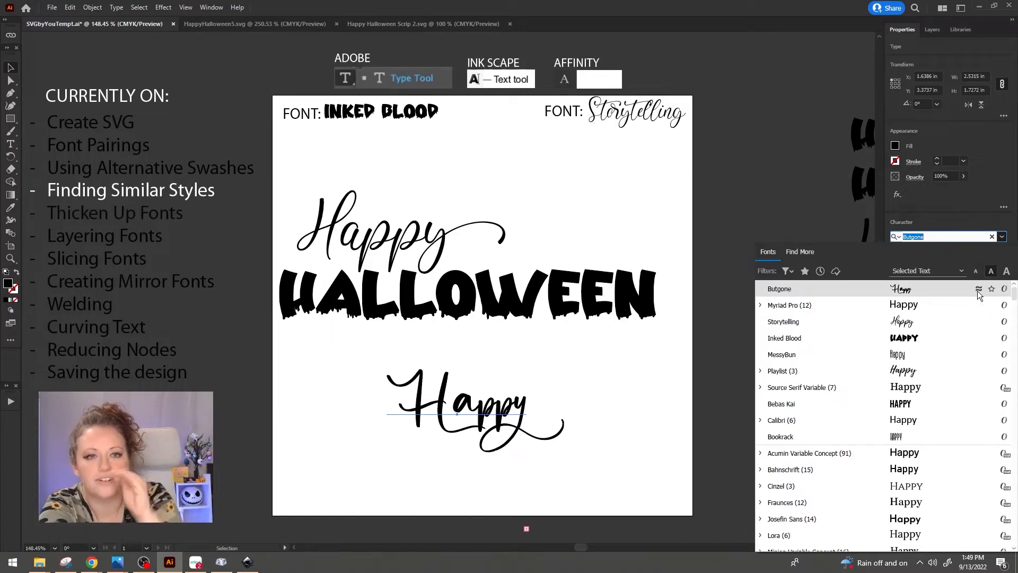
click(978, 289)
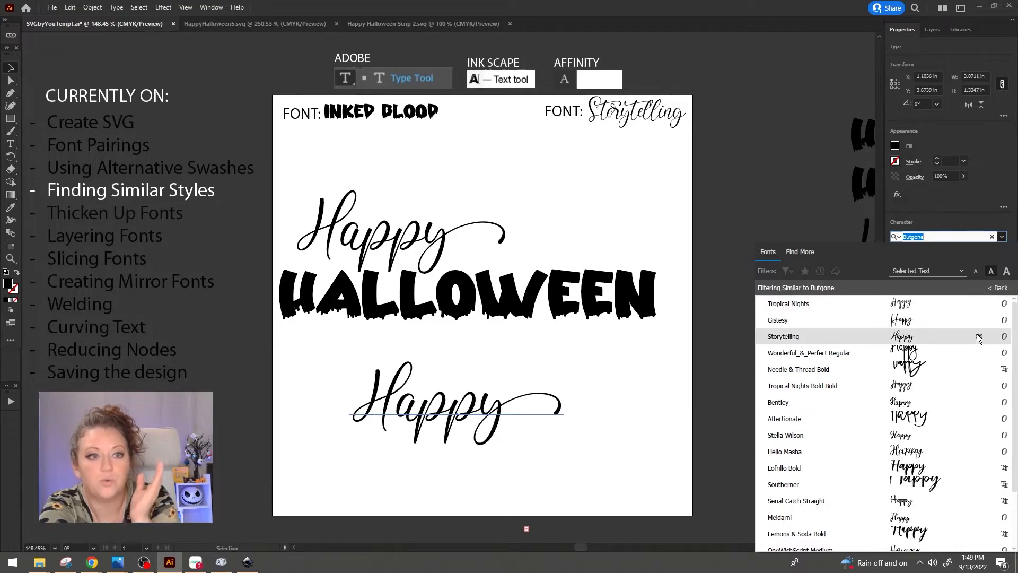
scroll(978, 337, down, 3)
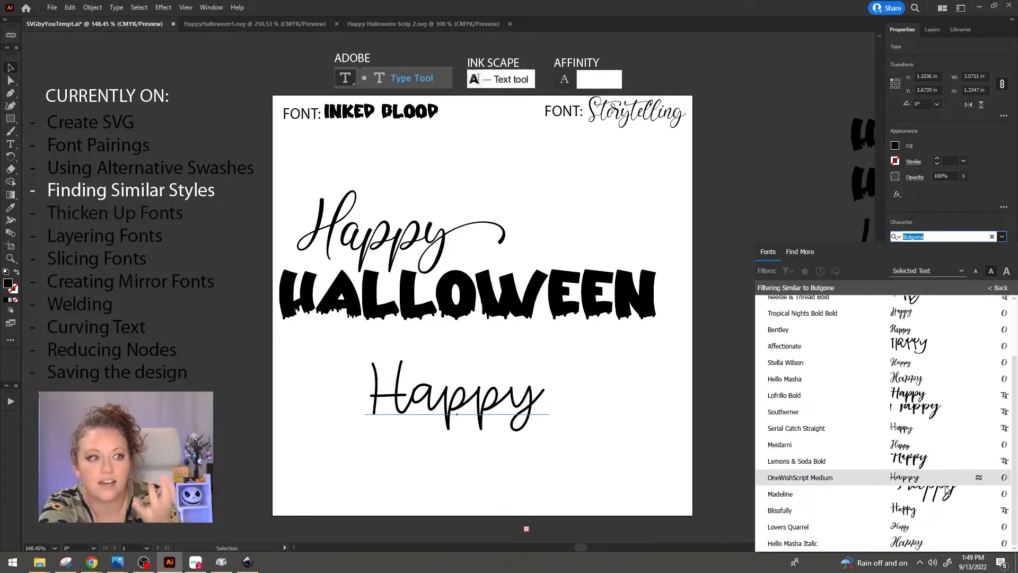
click(915, 400)
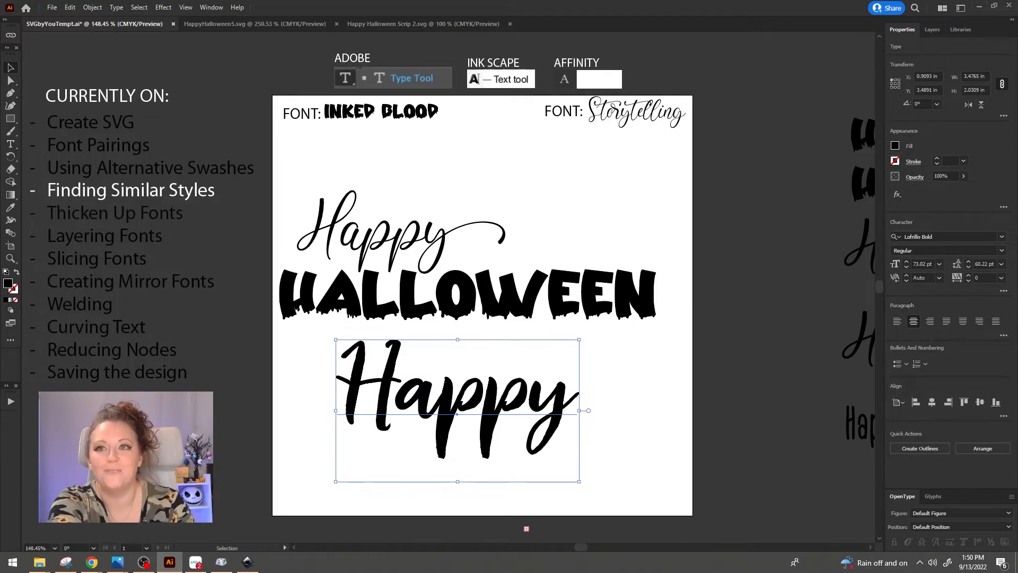
- Switch to Chrome and open the WhatTheFont page on myfonts.com in the browser
key(alt+Tab)
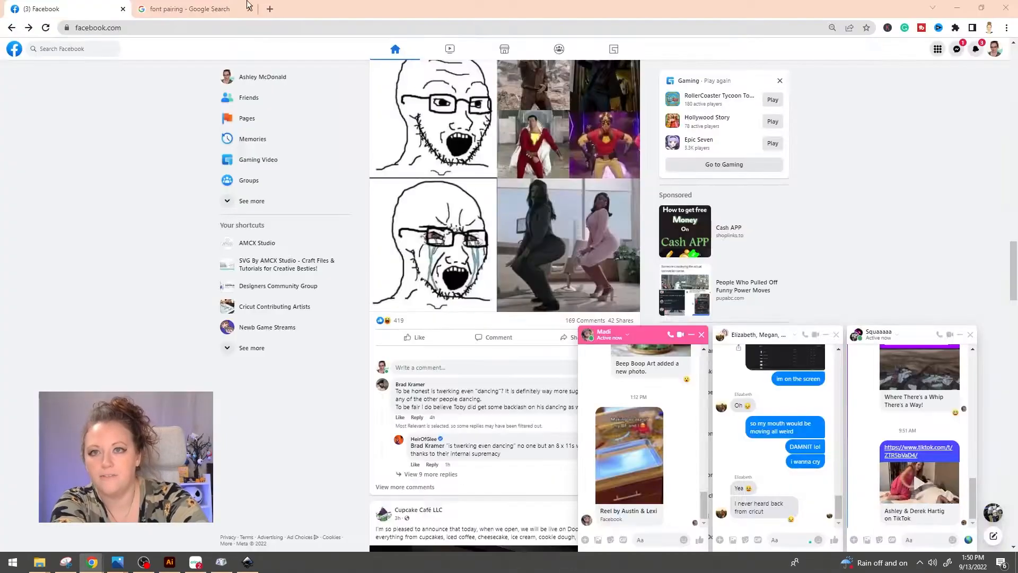
drag(243, 5, 249, 5)
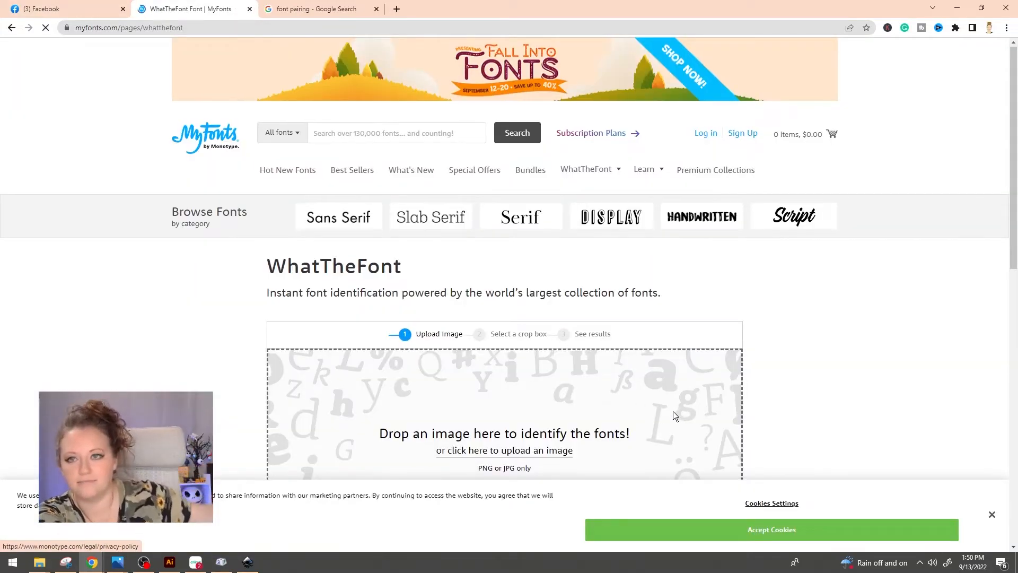
scroll(674, 412, down, 2)
- Upload the CanvaProCrown image to WhatTheFont and identify the font of its word Pro
click(511, 344)
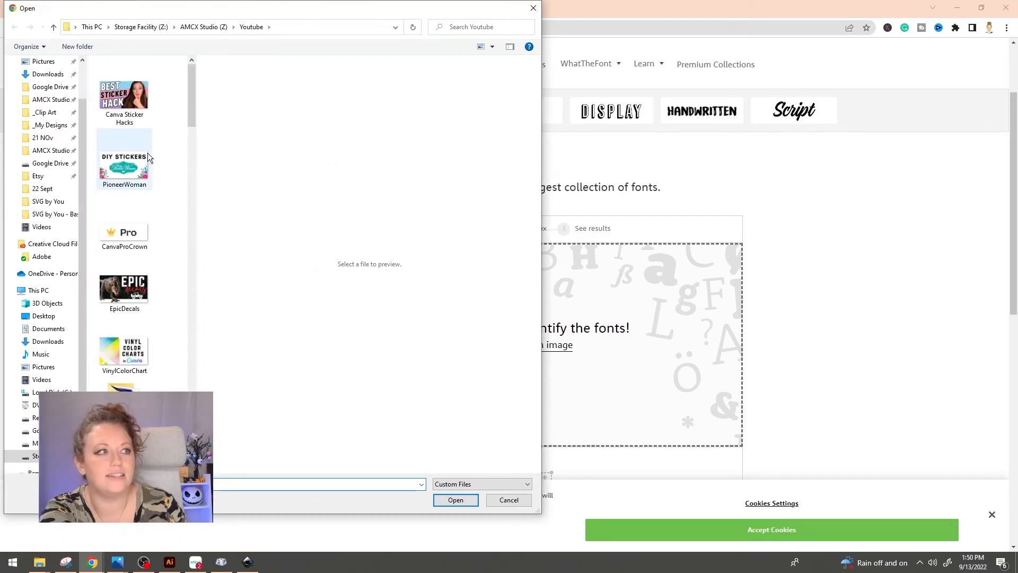
click(136, 206)
click(456, 500)
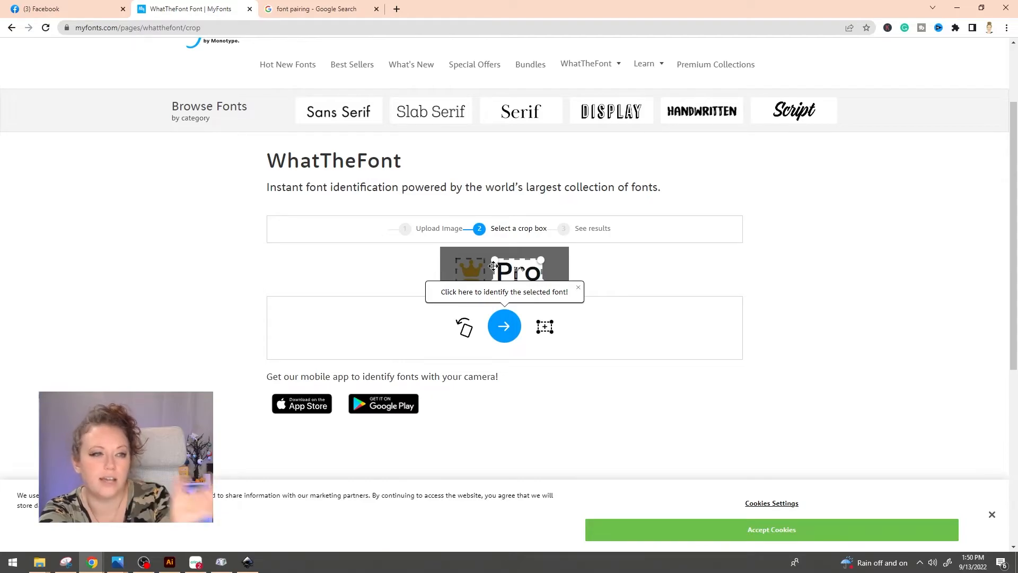
click(510, 326)
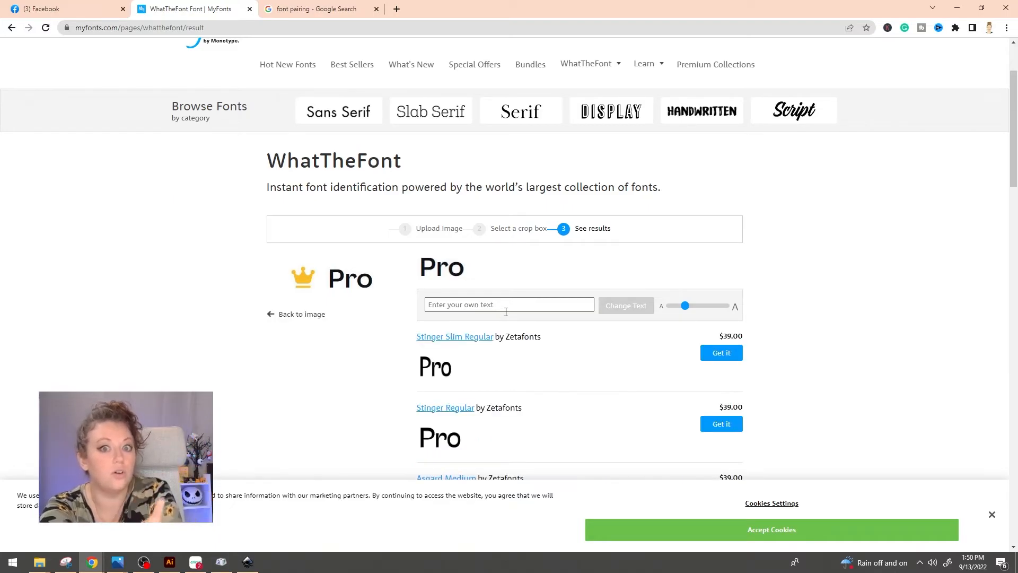
scroll(506, 311, down, 2)
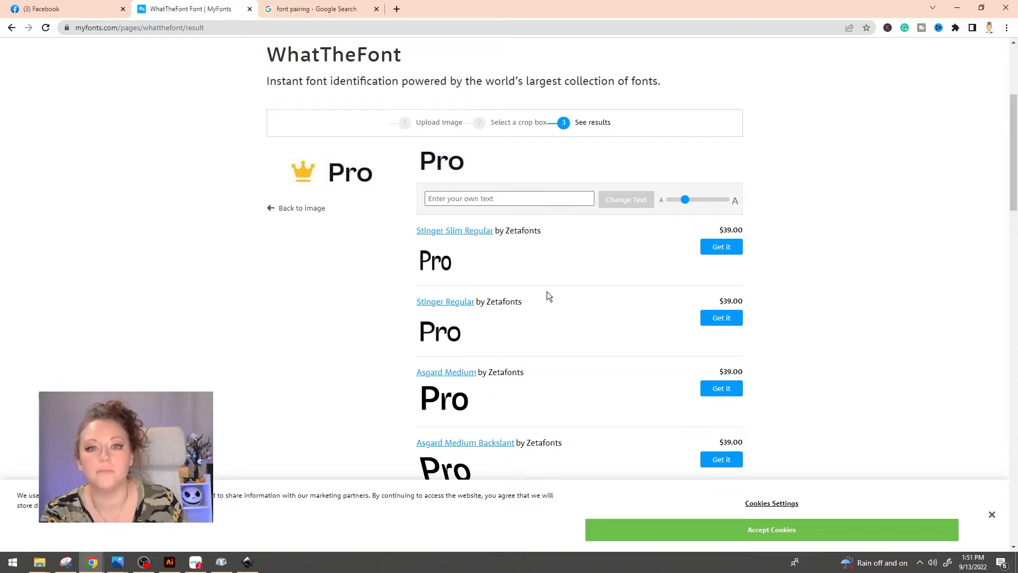
- Go to fontbundles.net and browse its Free Script Fonts category
click(125, 28)
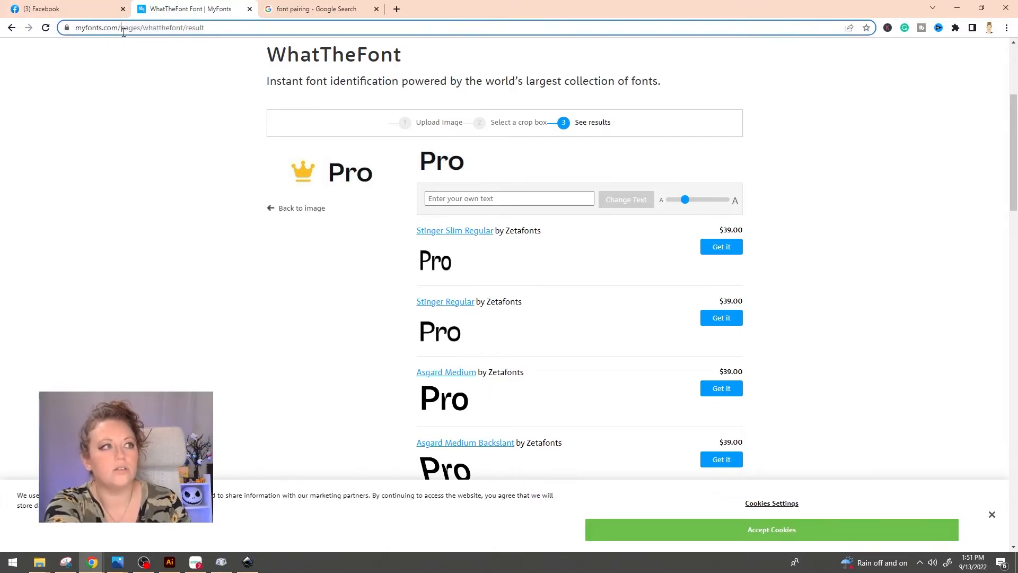
text(font)
key(Return)
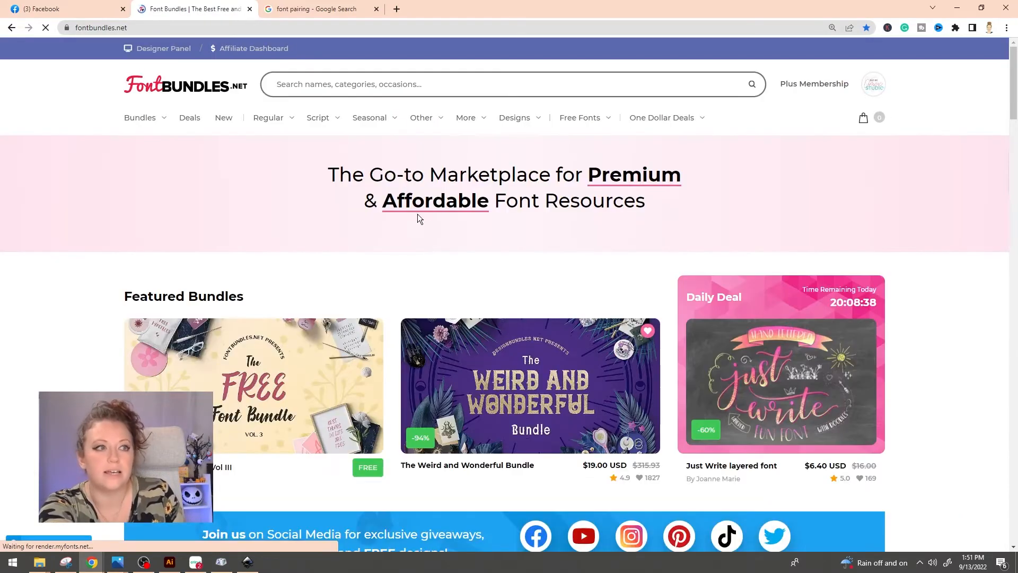
mouse_move(583, 126)
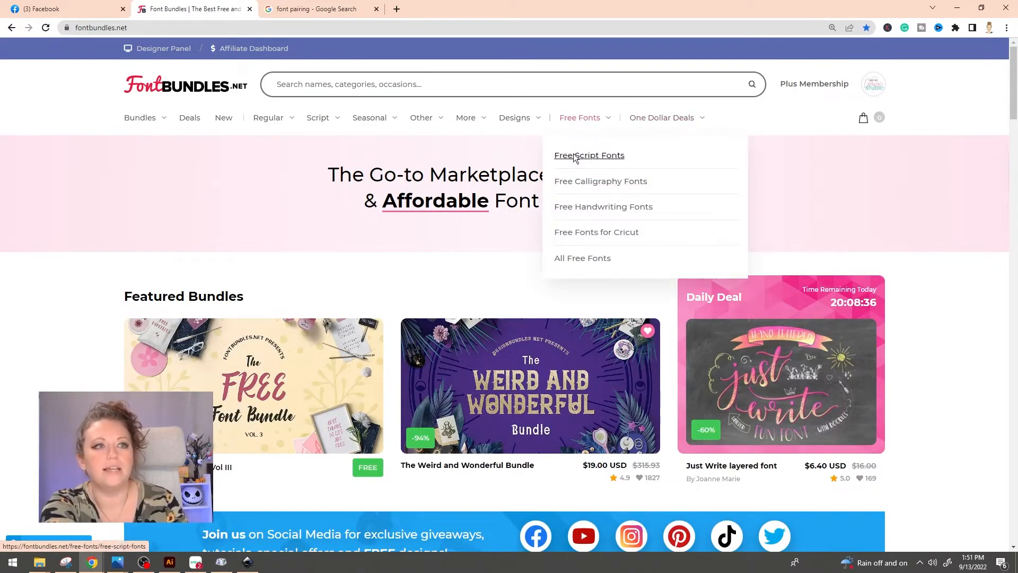
scroll(477, 334, down, 2)
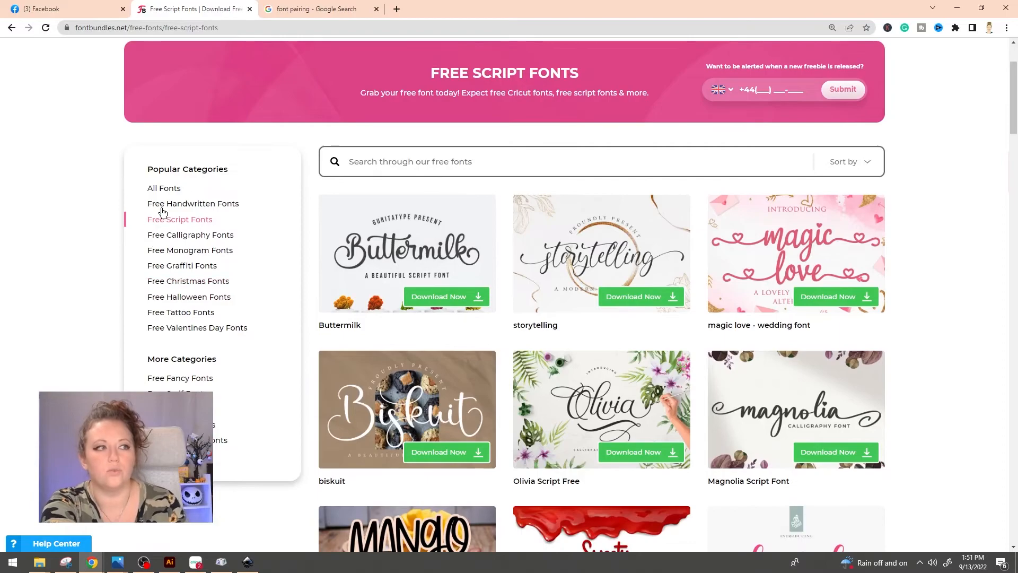
- Browse the Free Handwritten Fonts category on Font Bundles
click(204, 202)
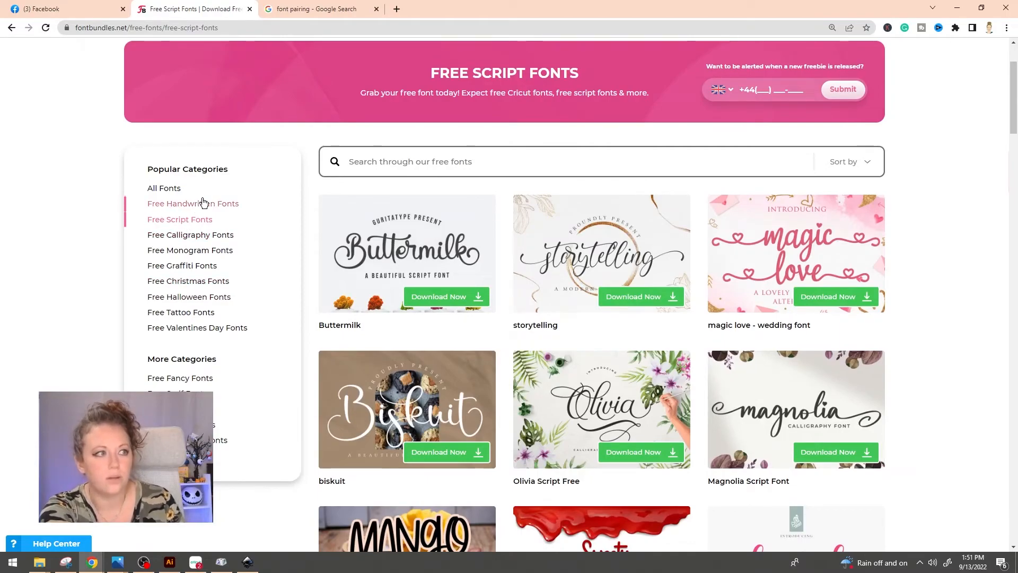
scroll(208, 207, down, 2)
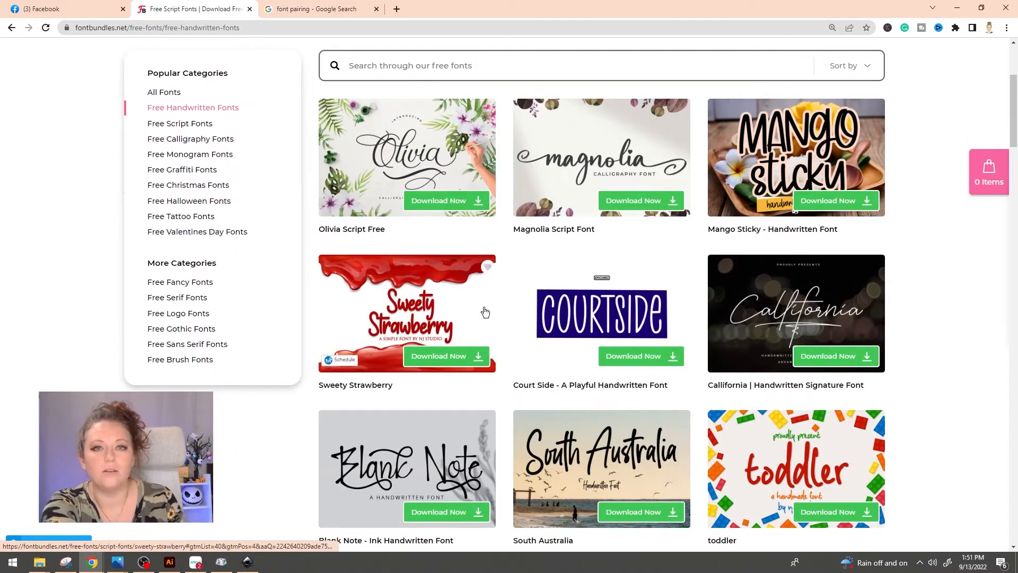
scroll(500, 339, down, 1)
- Open the wordmark.it website in the same browser tab
click(169, 27)
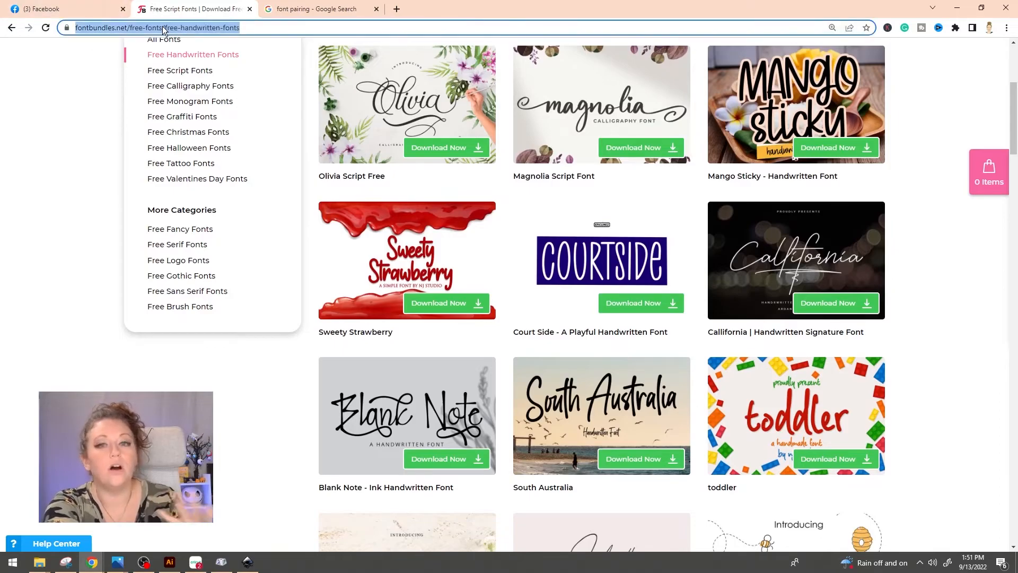
text(mark)
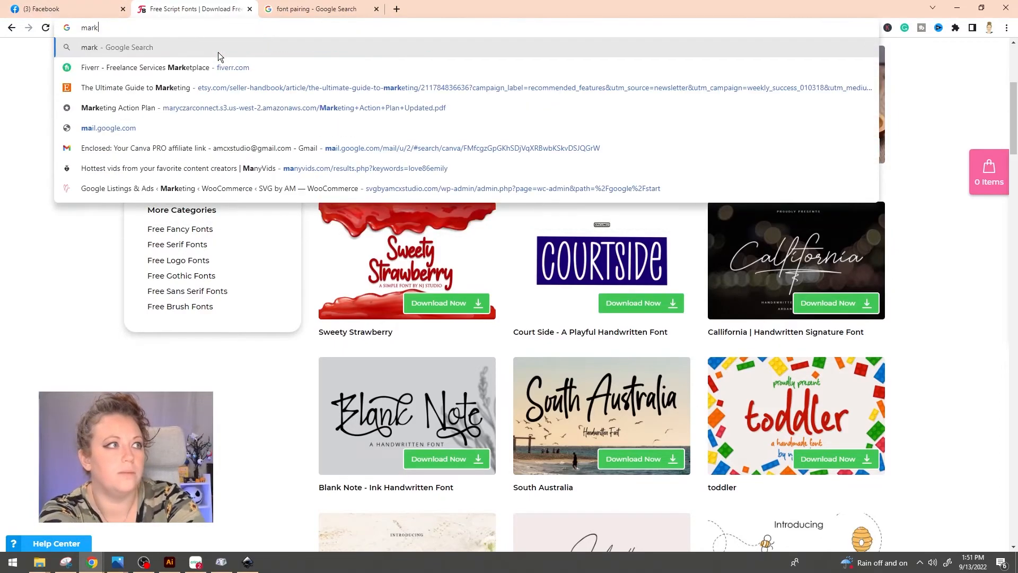
key(BackSpace)
key(BackSpace)
key(BackSpace)
key(BackSpace)
text(wordmark)
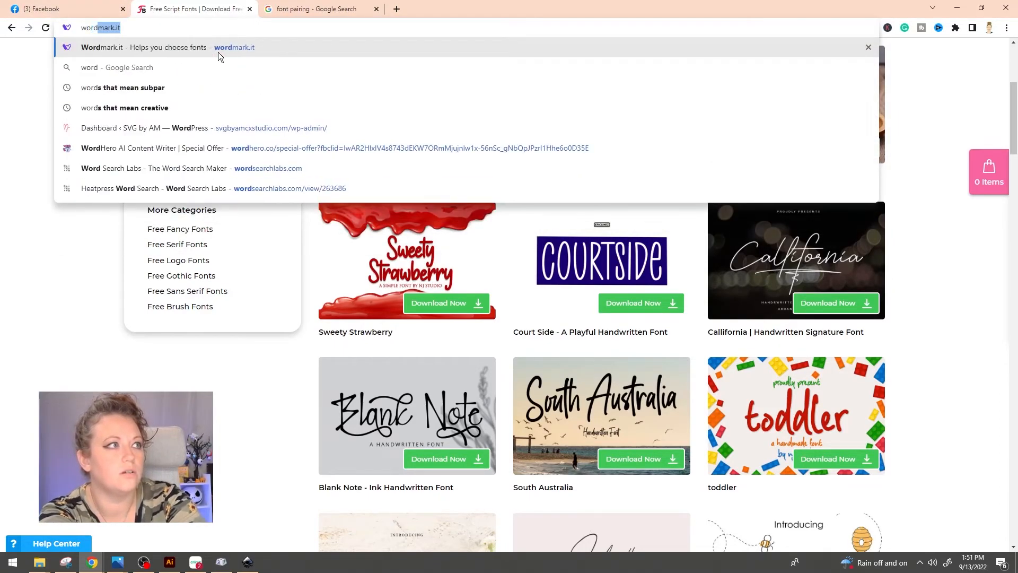
key(Return)
- Preview the phrase "happy halloween" in the installed fonts on Wordmark
text(hap)
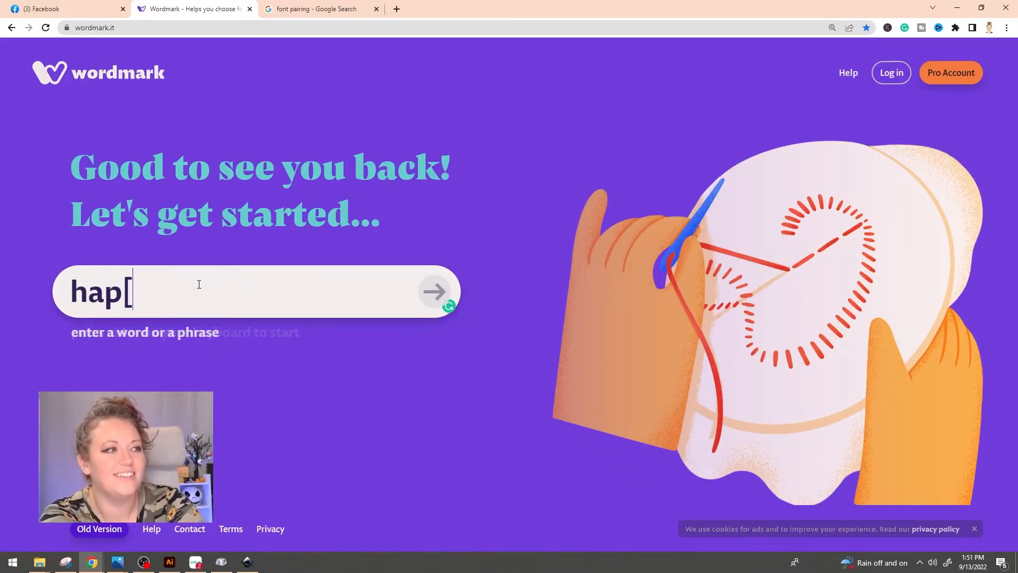
text(py halloween)
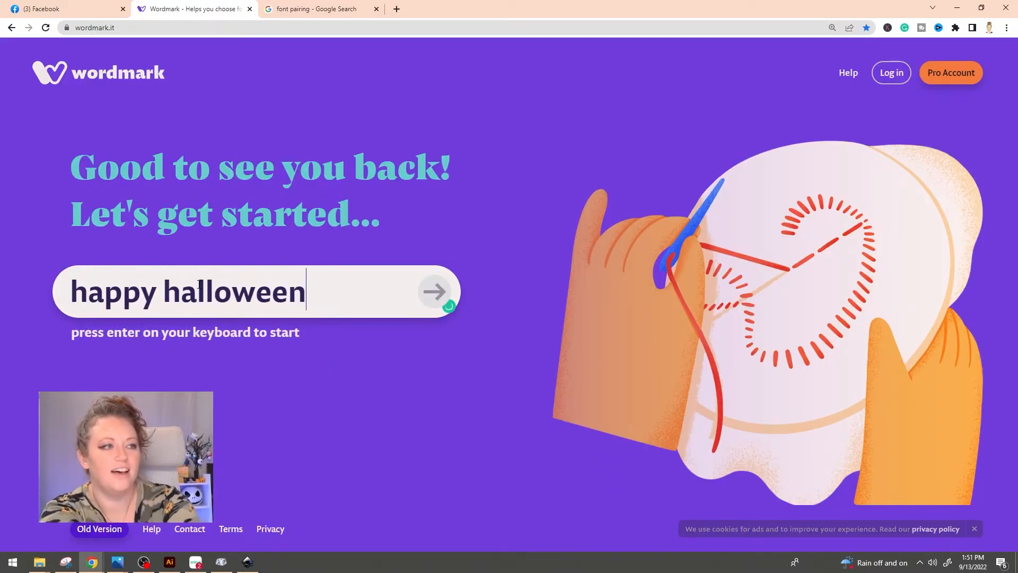
key(Return)
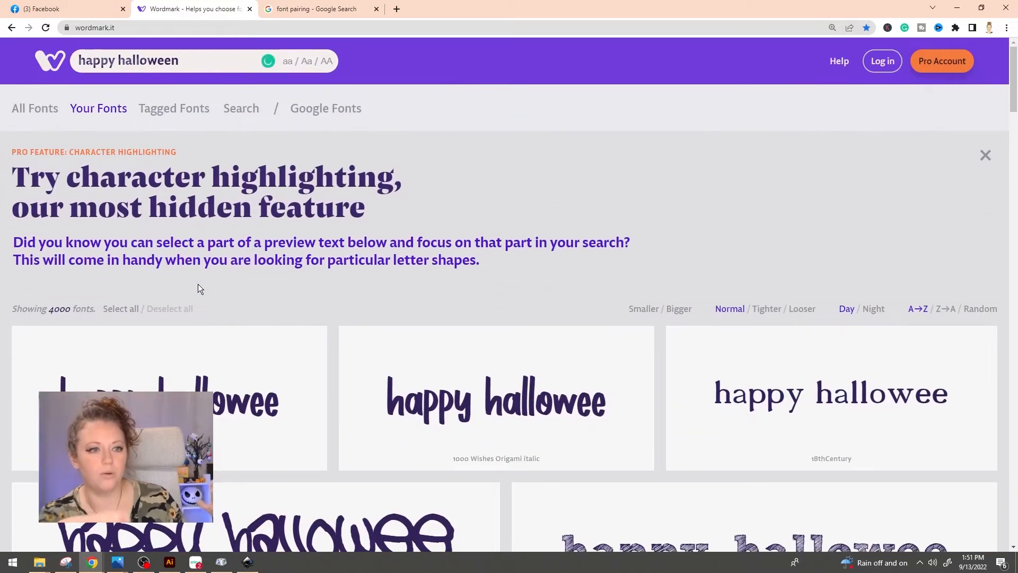
- Select the AbrilFatface-Regular, Adora Chalie Regular and Adrenaline Regular previews in the Wordmark font list
scroll(484, 419, down, 7)
scroll(476, 472, down, 7)
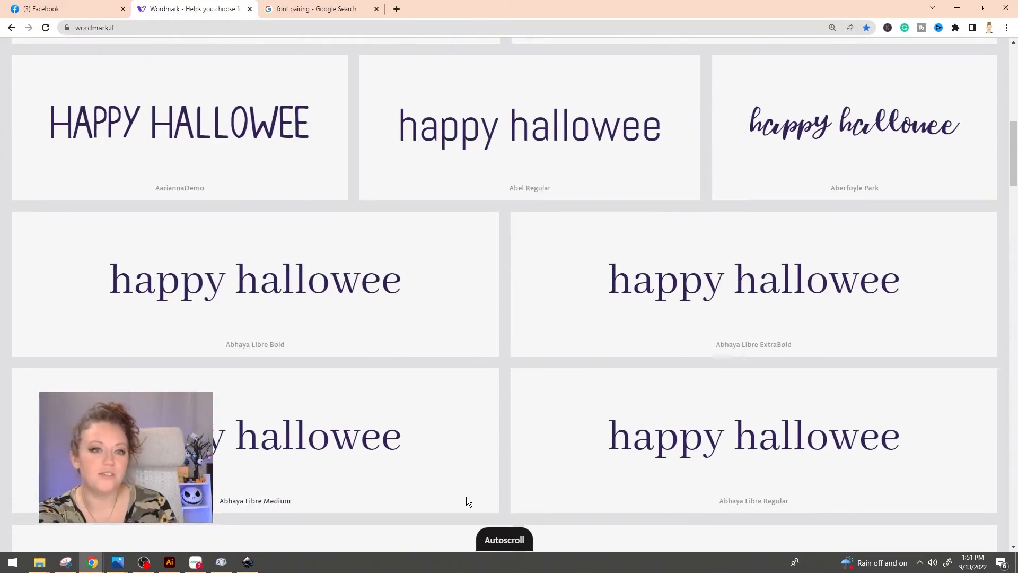
scroll(501, 437, down, 8)
scroll(491, 428, down, 12)
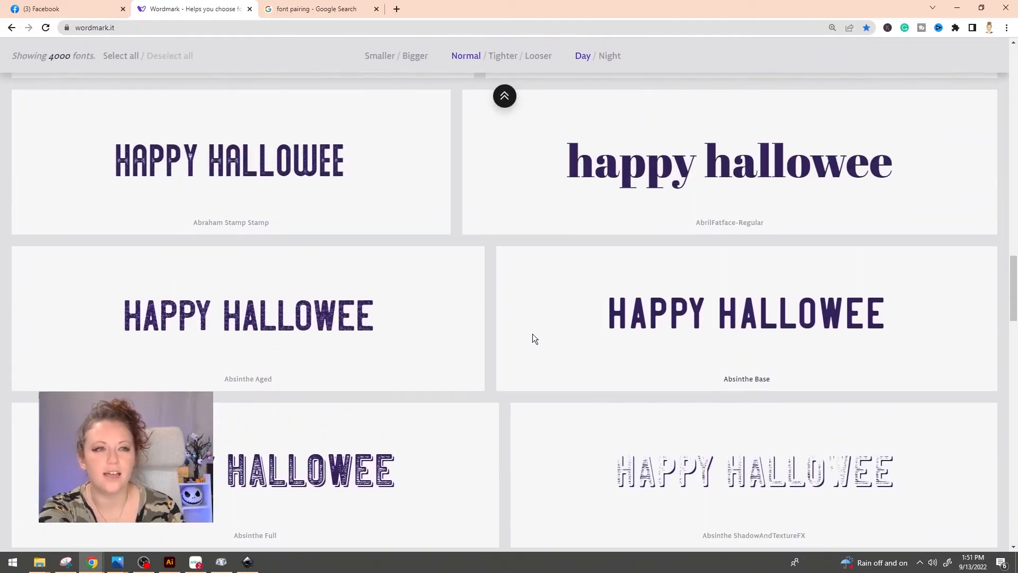
click(548, 181)
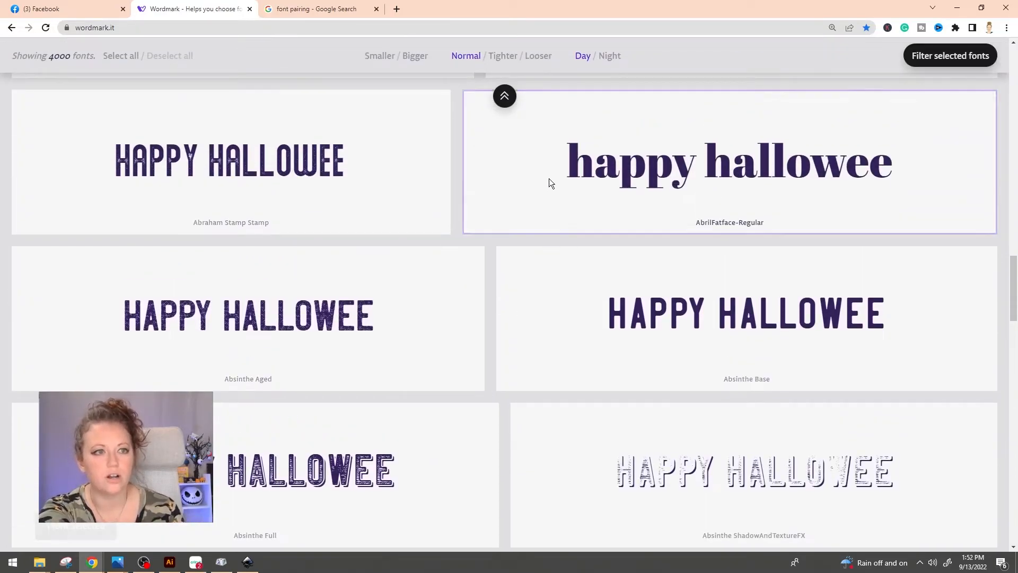
scroll(545, 207, down, 10)
scroll(459, 231, down, 20)
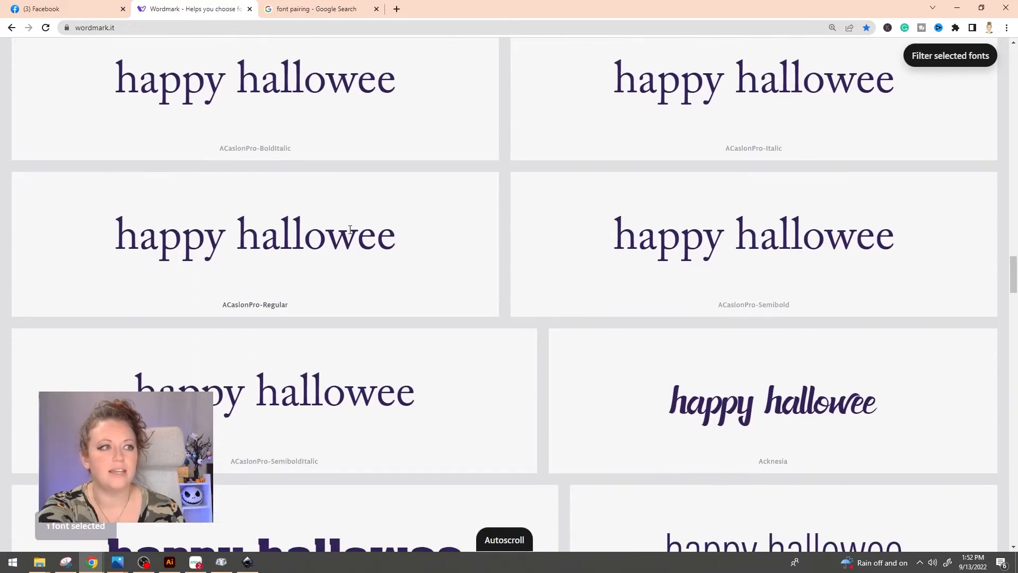
scroll(596, 261, down, 3)
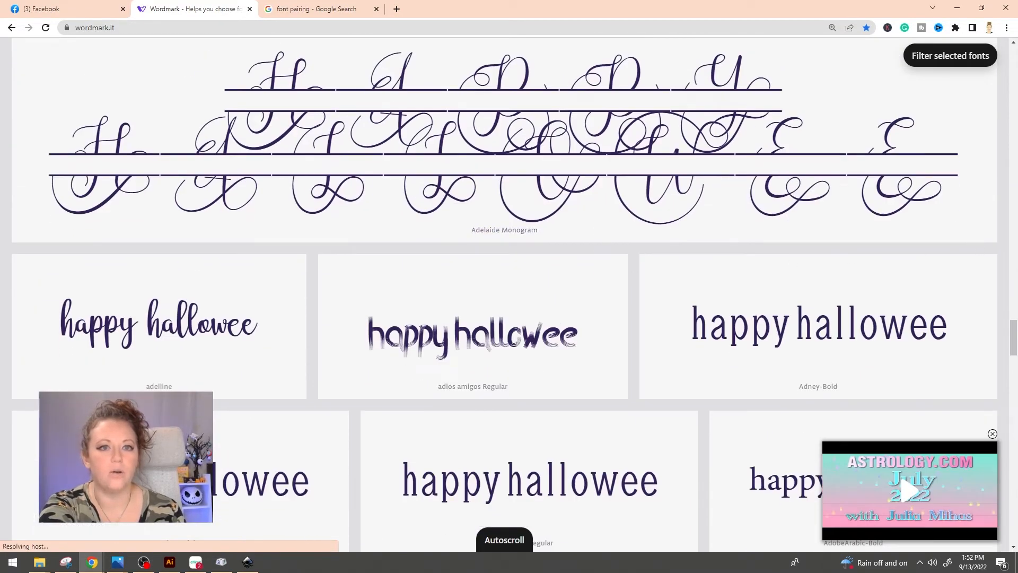
drag(1010, 340, 1010, 485)
click(589, 164)
click(405, 164)
- Add the Algerian preview, further down the alphabetical list, to the font selection
scroll(501, 386, down, 15)
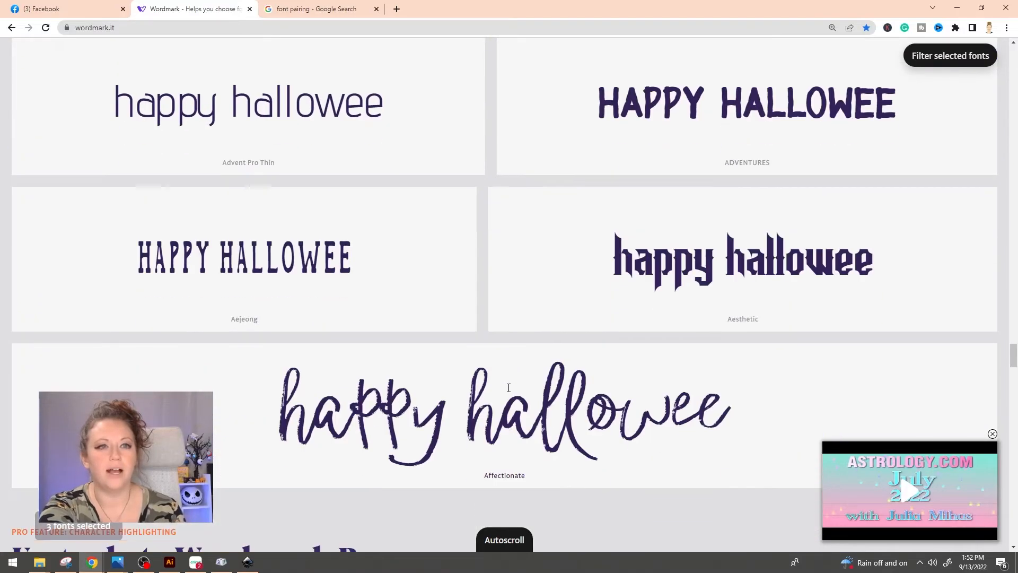
scroll(530, 401, down, 10)
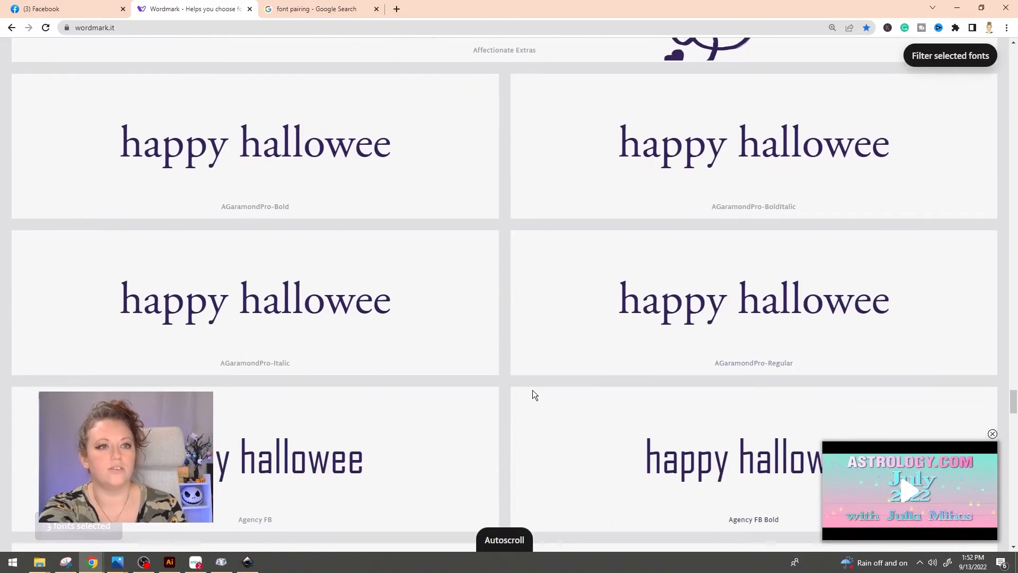
scroll(480, 393, down, 20)
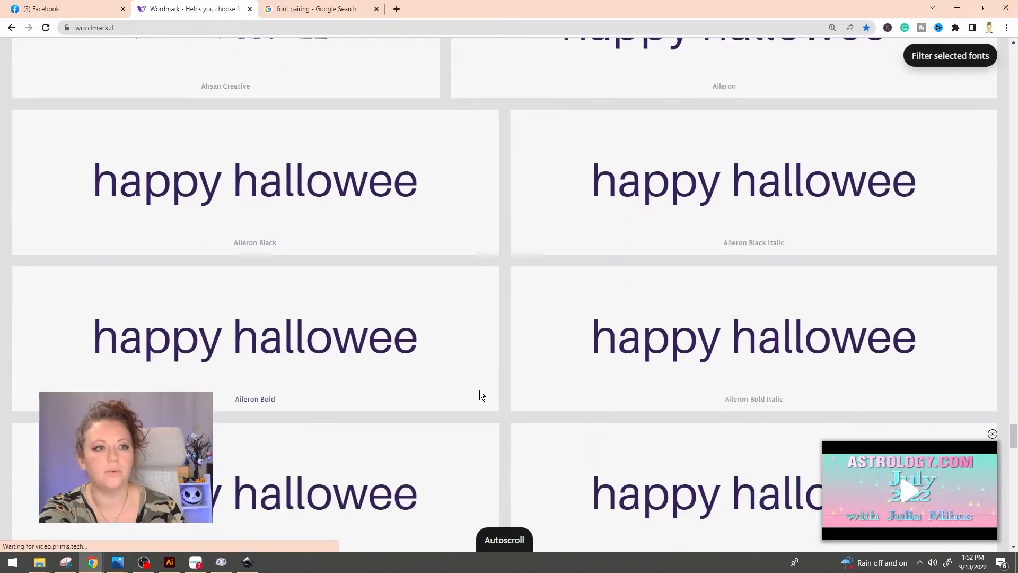
scroll(480, 390, down, 20)
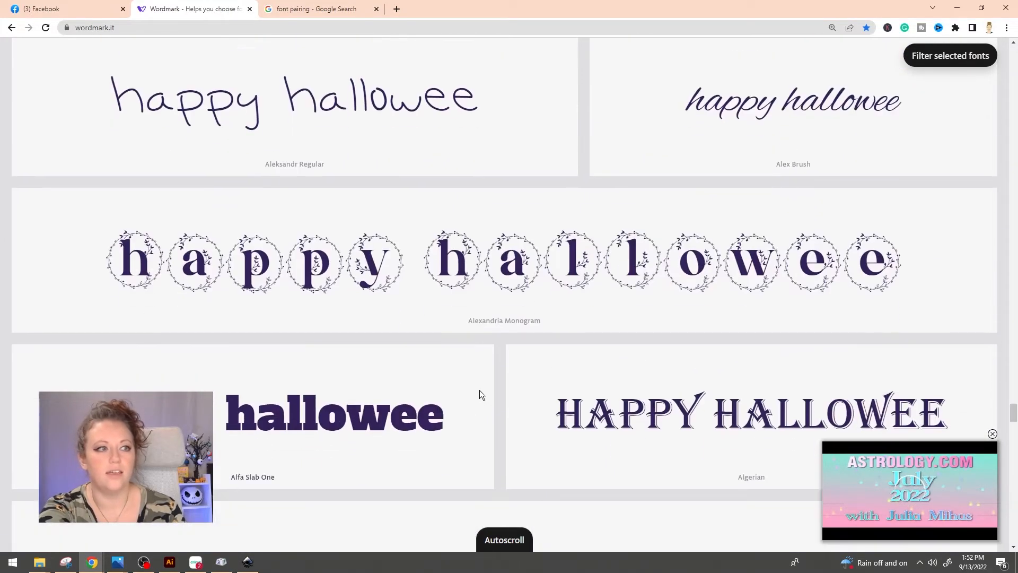
scroll(530, 234, down, 1)
click(869, 87)
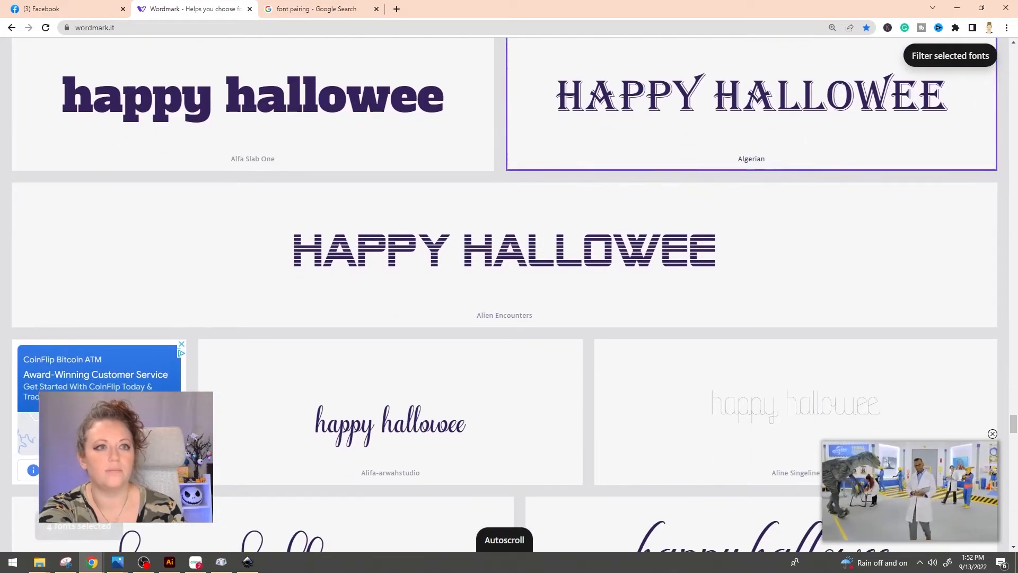
- Add the Allura, Almond Caramel and Aloha March previews to the font selection
scroll(546, 361, down, 7)
scroll(546, 361, down, 7)
click(675, 359)
click(768, 345)
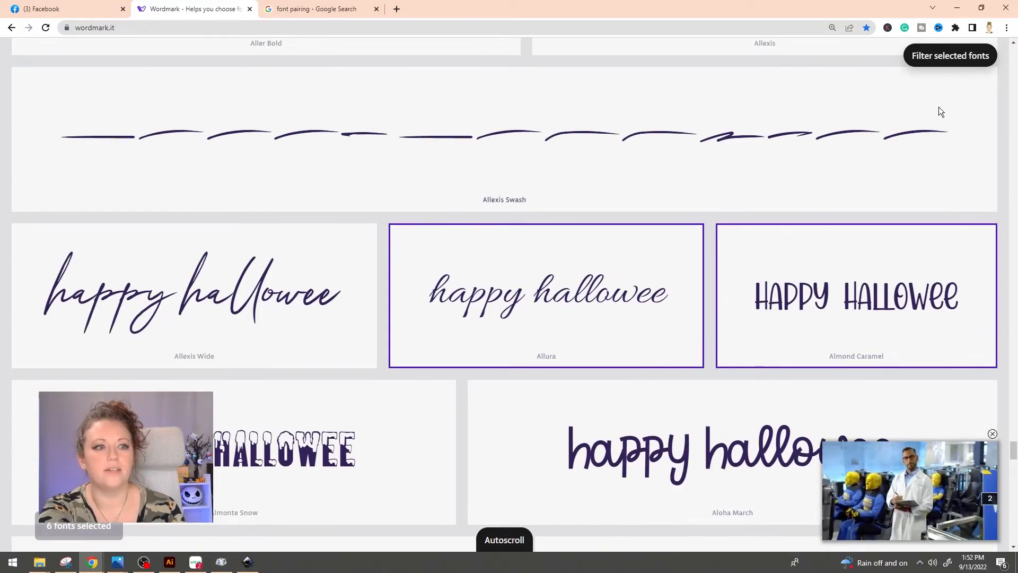
click(723, 397)
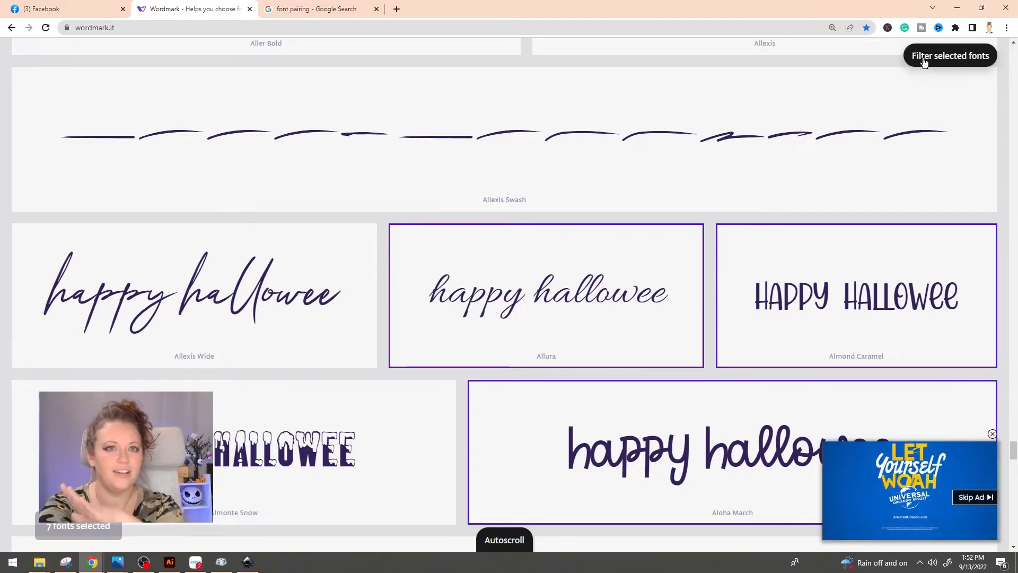
- Filter Wordmark to only the selected fonts, compare their previews and switch back to Illustrator
click(923, 61)
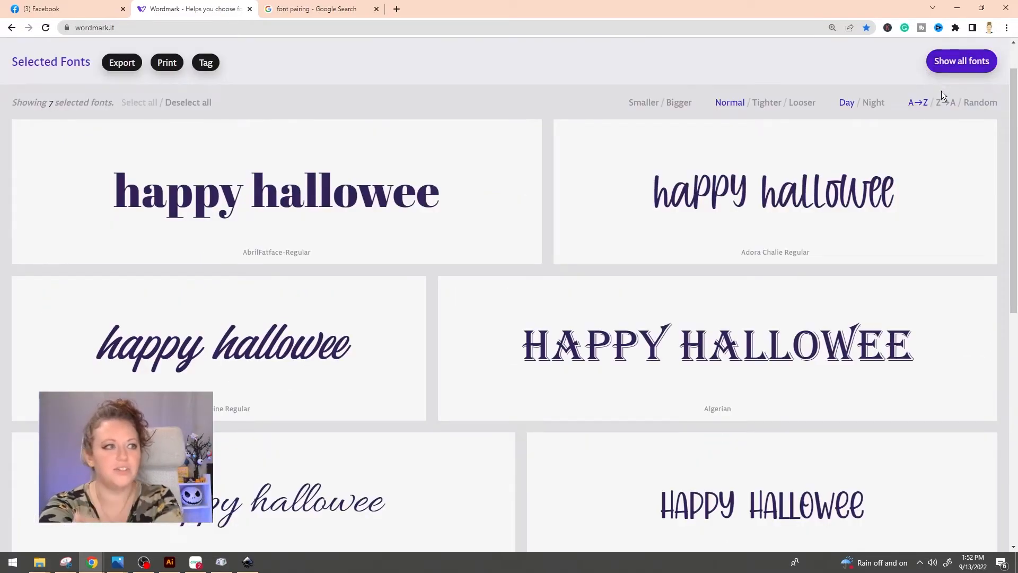
scroll(434, 335, down, 3)
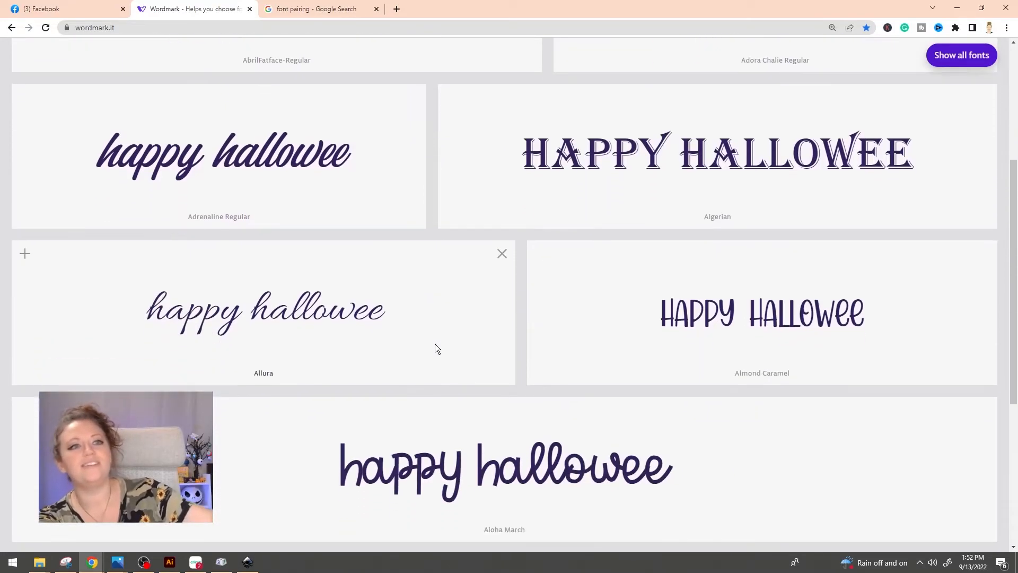
scroll(437, 350, down, 3)
scroll(465, 361, up, 5)
scroll(465, 356, up, 3)
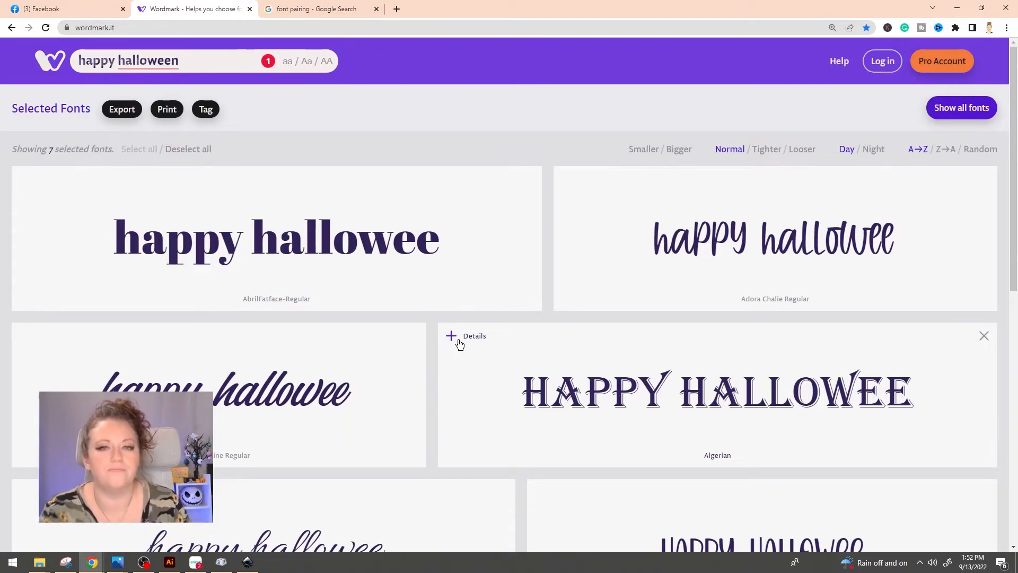
scroll(429, 225, down, 1)
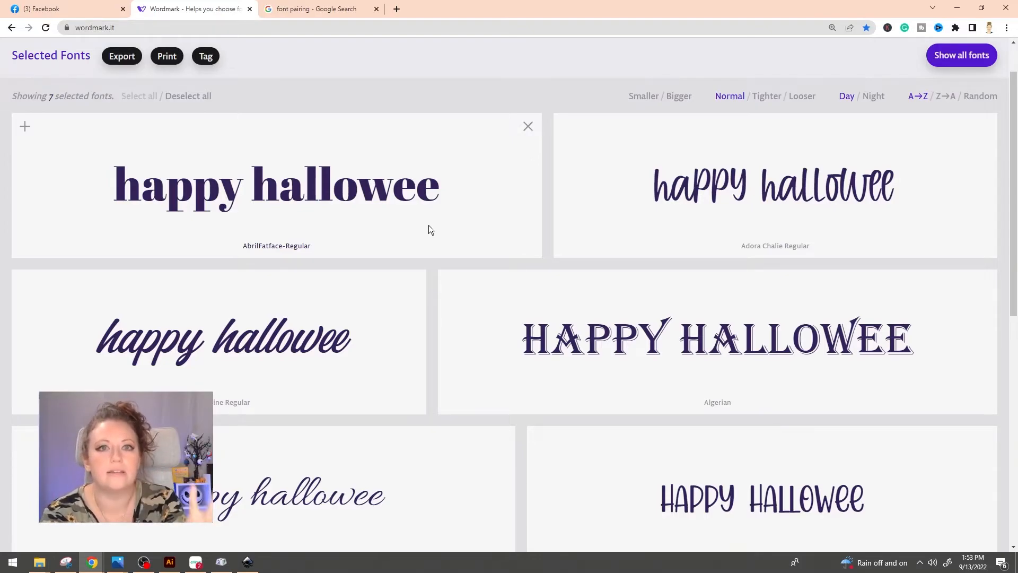
key(alt+Tab)
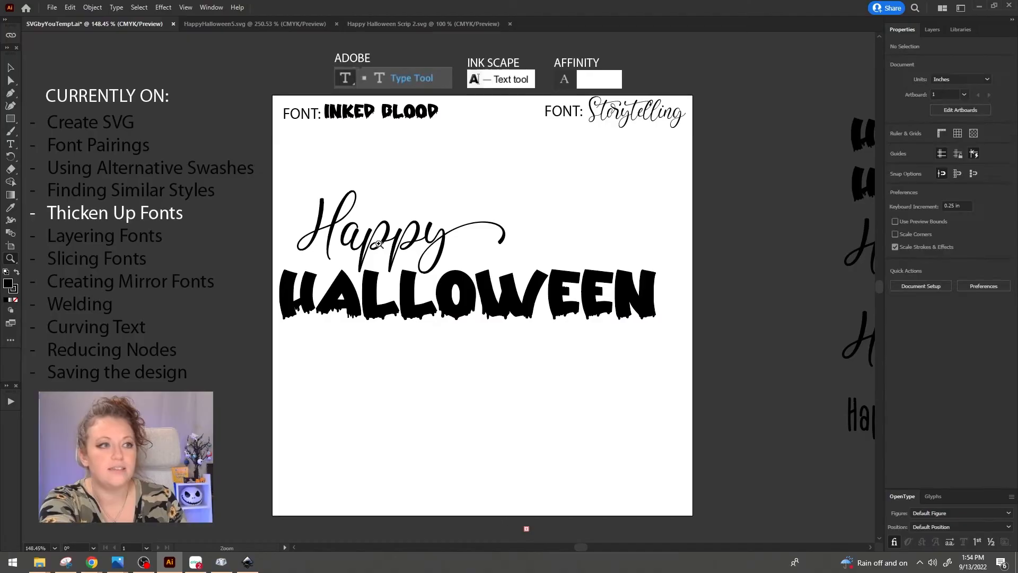
- Move the thin MessyBun "Happy Halloween" text onto the artboard below the dripping HALLOWEEN and remove its stroke
click(416, 244)
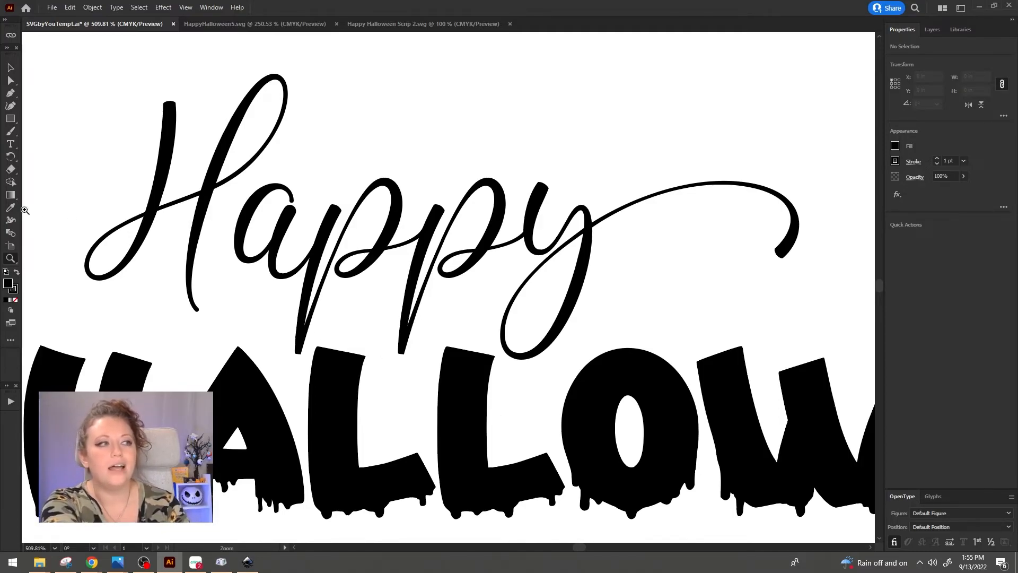
drag(321, 237, 136, 246)
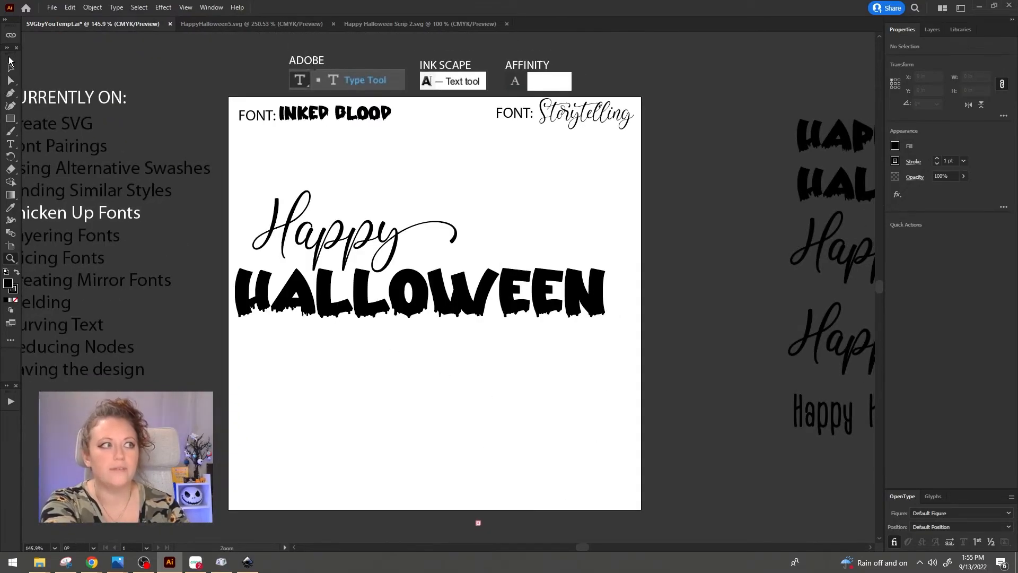
click(10, 67)
drag(827, 427, 401, 404)
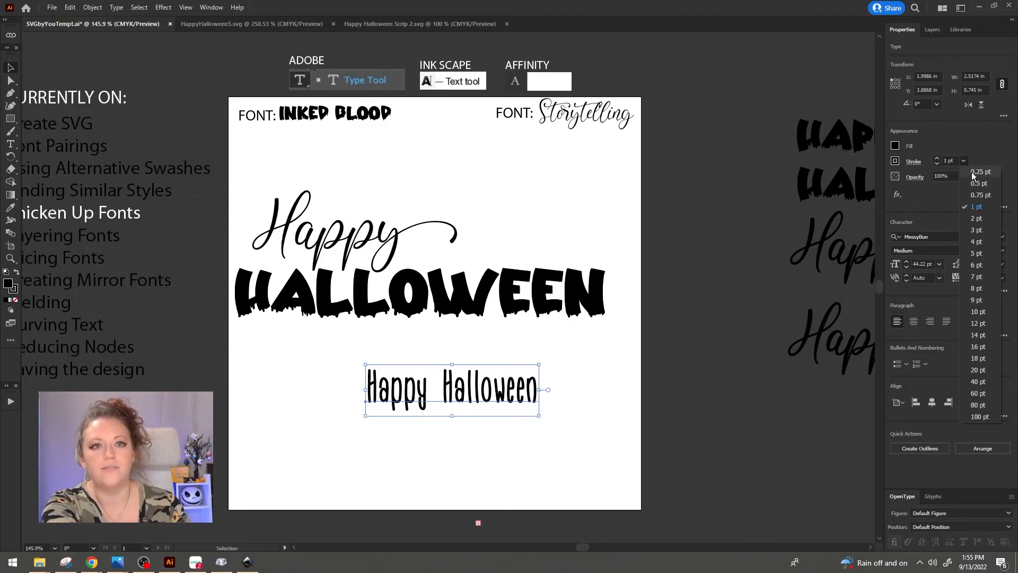
click(937, 163)
click(599, 427)
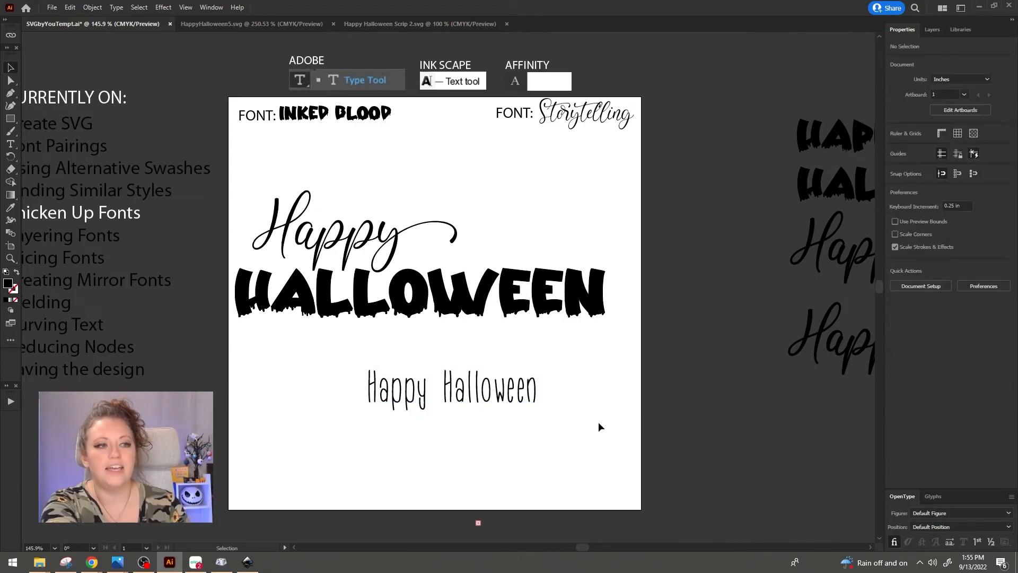
- Thicken the script word "Happy" in the Storytelling font by adding a black 1 pt stroke
click(10, 258)
drag(416, 399, 710, 292)
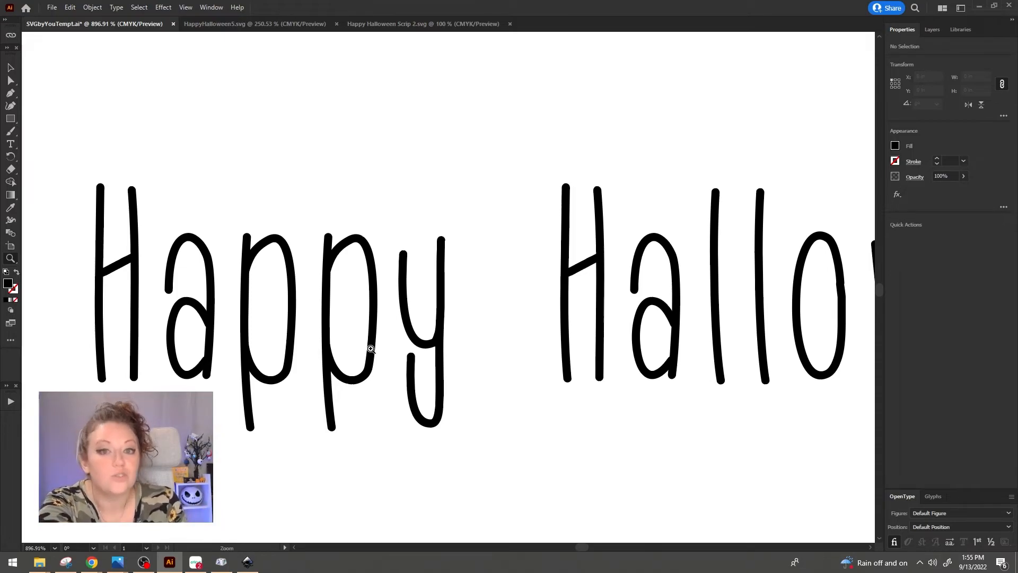
drag(418, 327, 262, 391)
scroll(431, 183, up, 4)
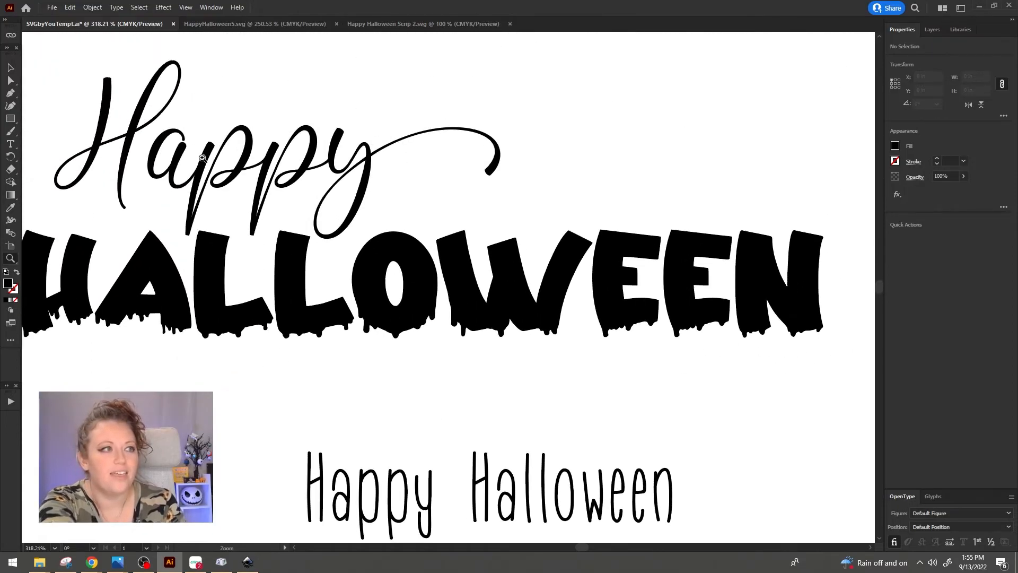
click(11, 68)
click(244, 157)
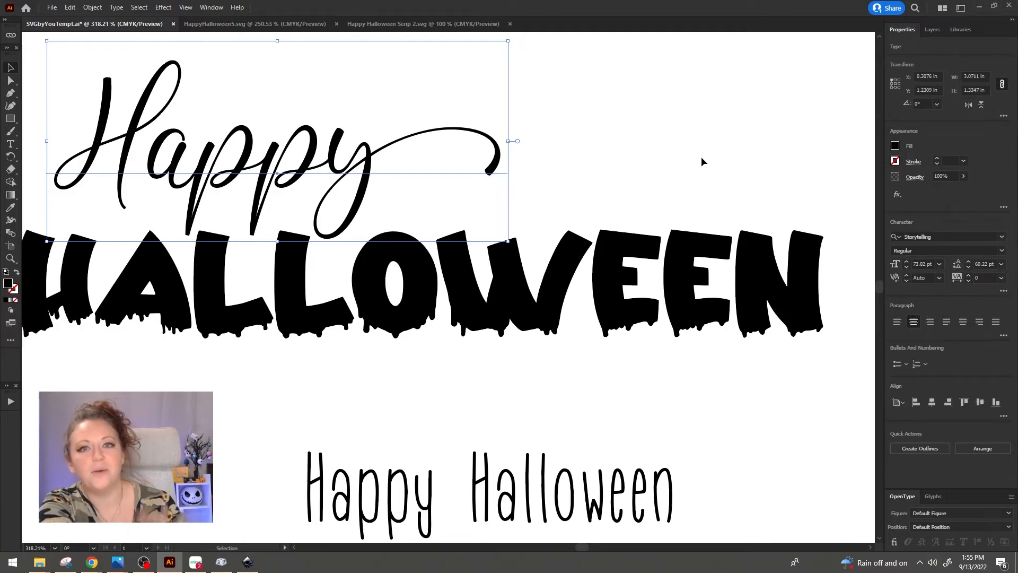
click(896, 162)
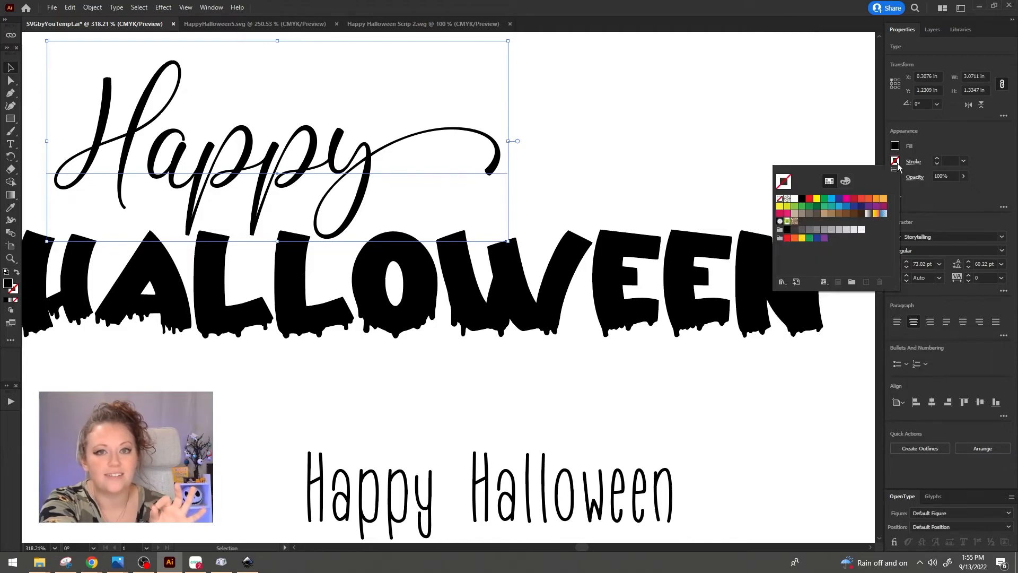
click(802, 201)
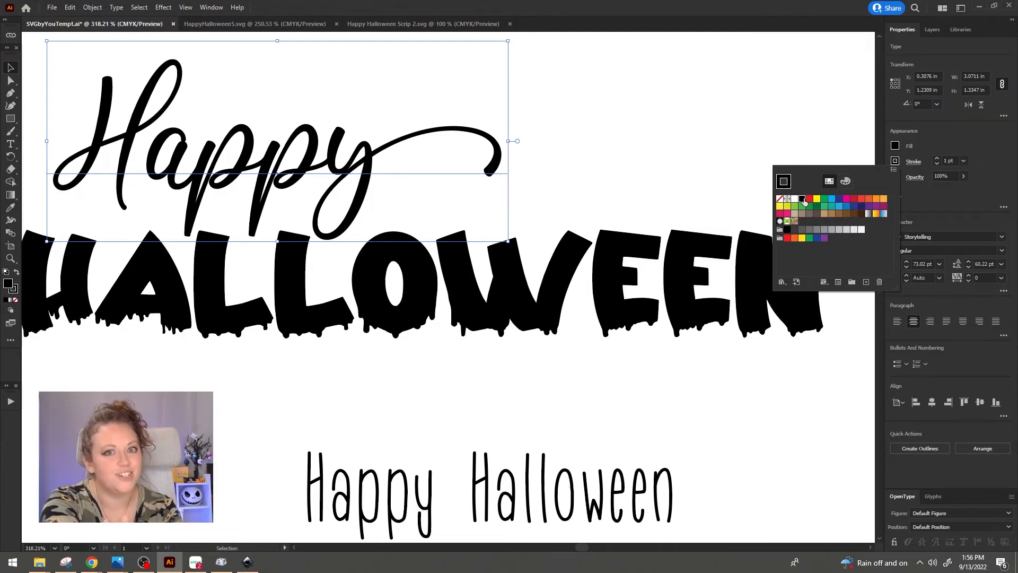
key(Escape)
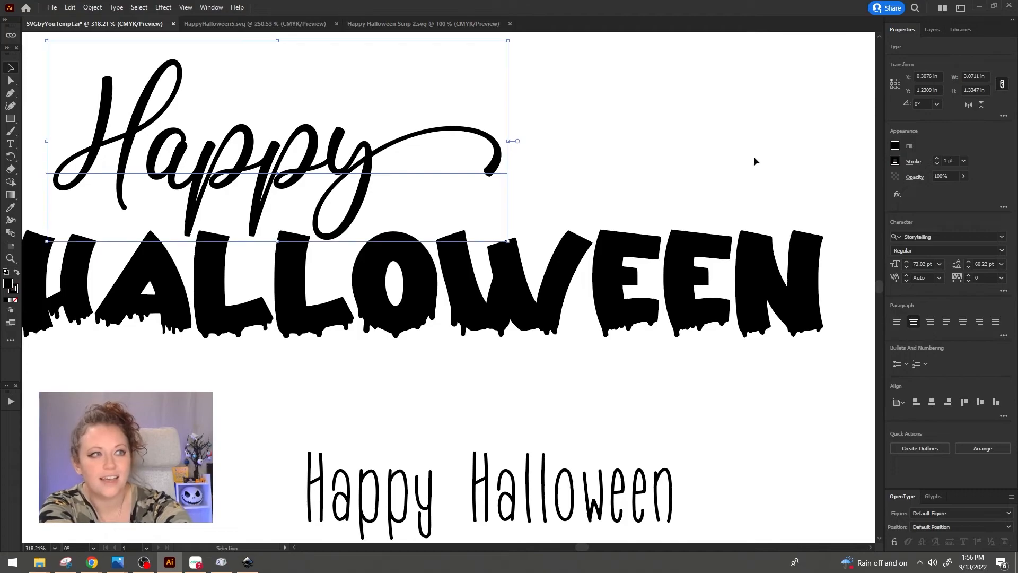
key(slash)
click(754, 157)
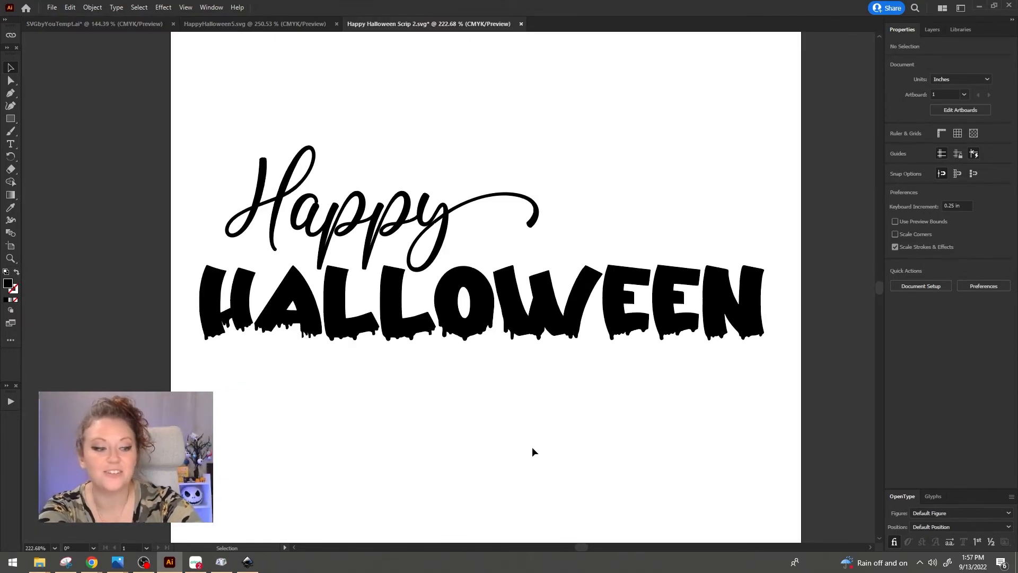
- Save the thickened design as the Adobe Illustrator file "Happy Halloween Scrip 3" in the SVG by You folder
key(ctrl+shift+s)
click(122, 425)
click(122, 436)
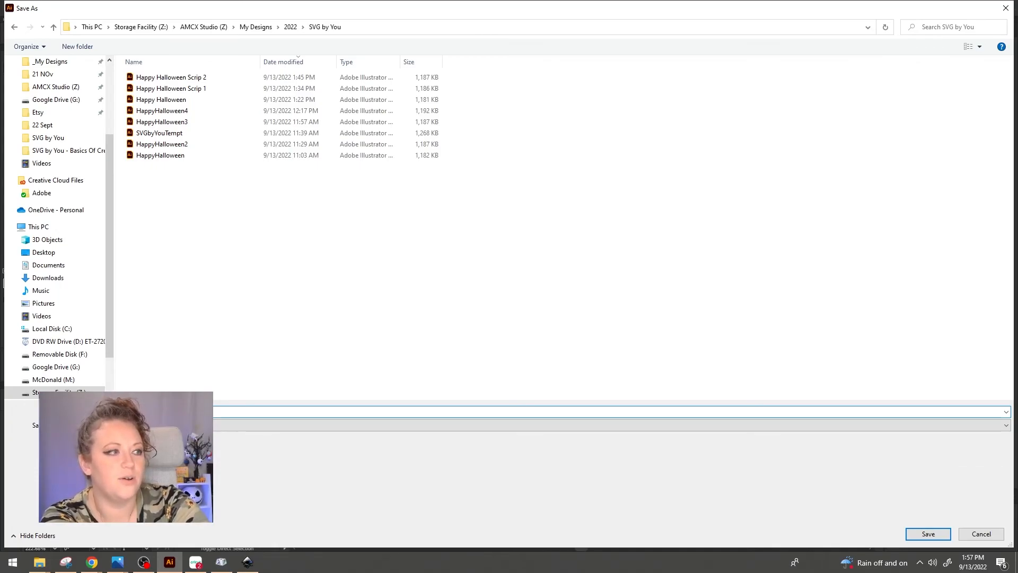
key(Return)
key(Return)
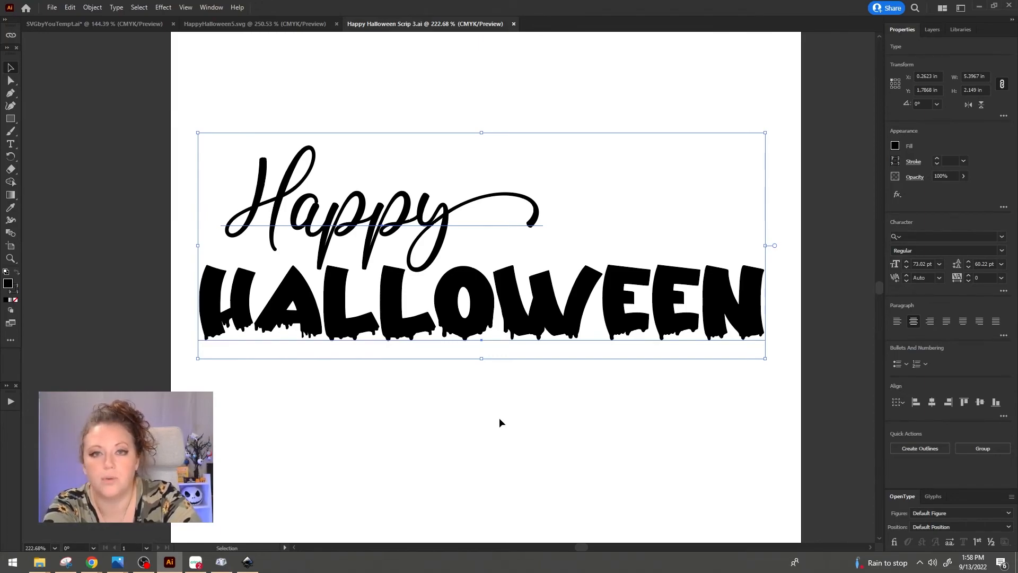
- Convert both the Happy and HALLOWEEN text objects to outlines
right_click(479, 310)
click(565, 151)
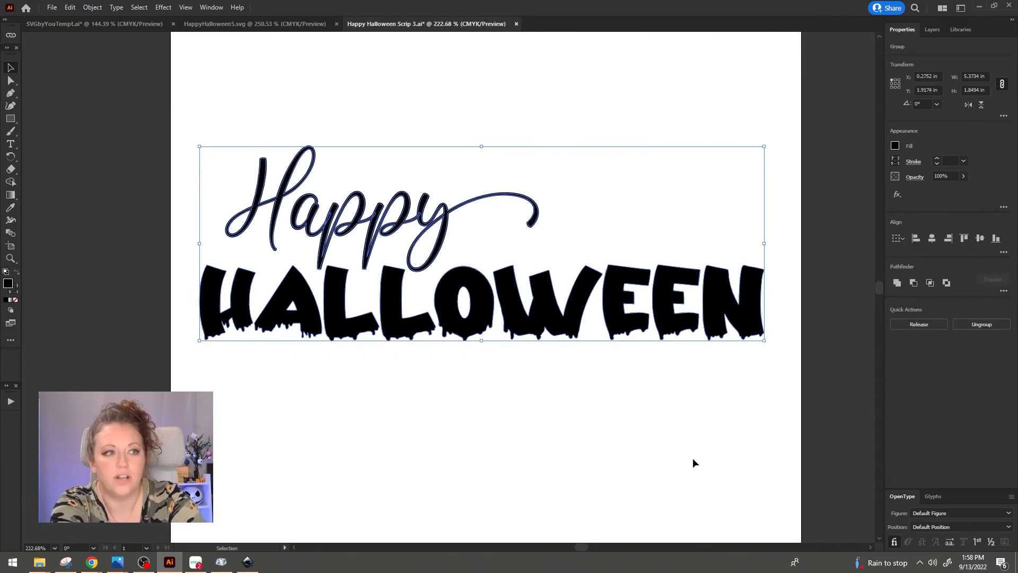
click(692, 457)
- Change the fill of the outlined HALLOWEEN group to bright red, #fc0030
click(554, 307)
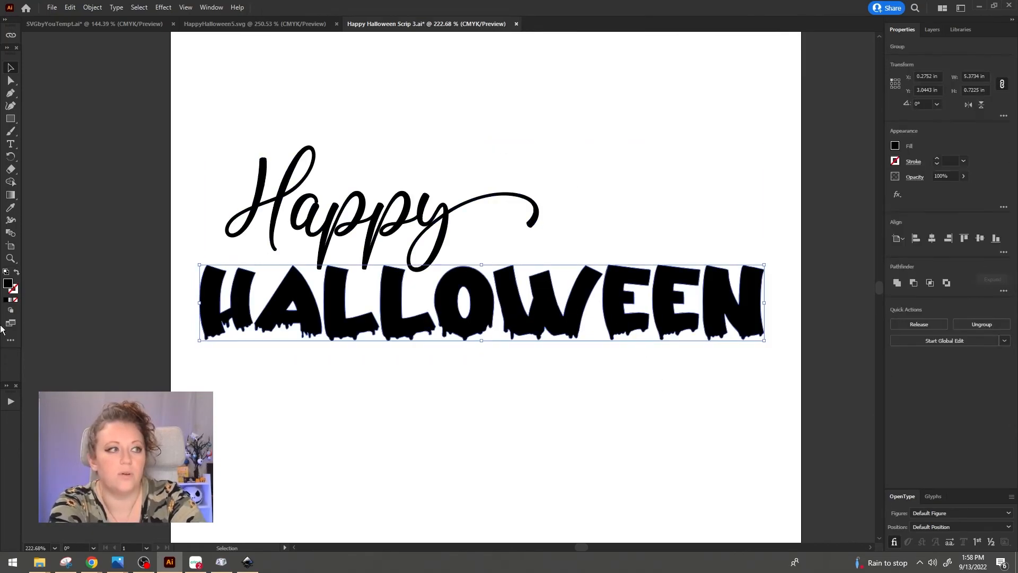
double_click(8, 283)
drag(588, 400, 619, 392)
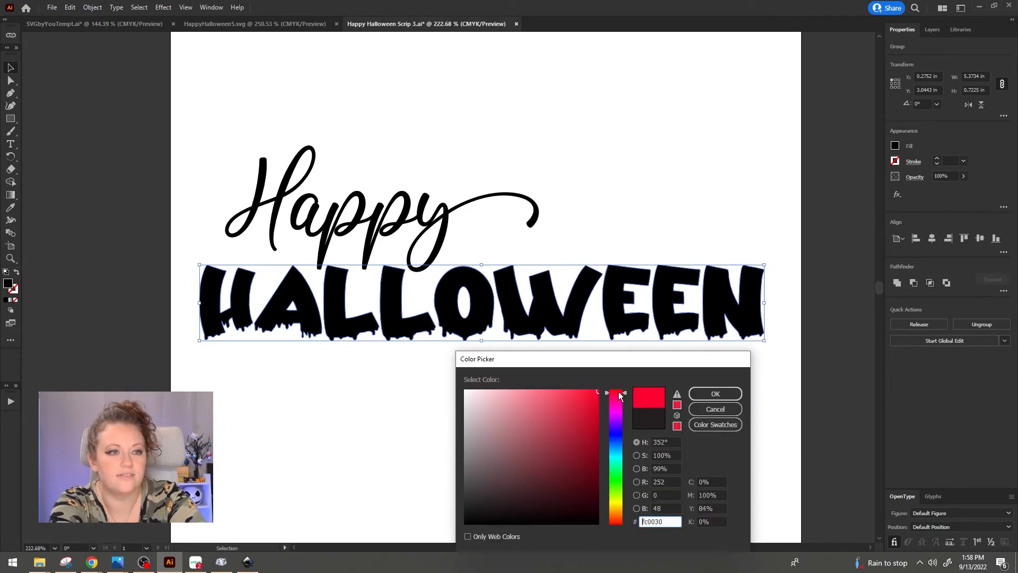
click(715, 393)
- Isolate the outlined Happy group and nudge its individual letters so they connect with their neighbours
click(279, 197)
double_click(280, 197)
drag(279, 198, 310, 222)
key(ctrl+z)
click(358, 164)
drag(377, 207, 374, 210)
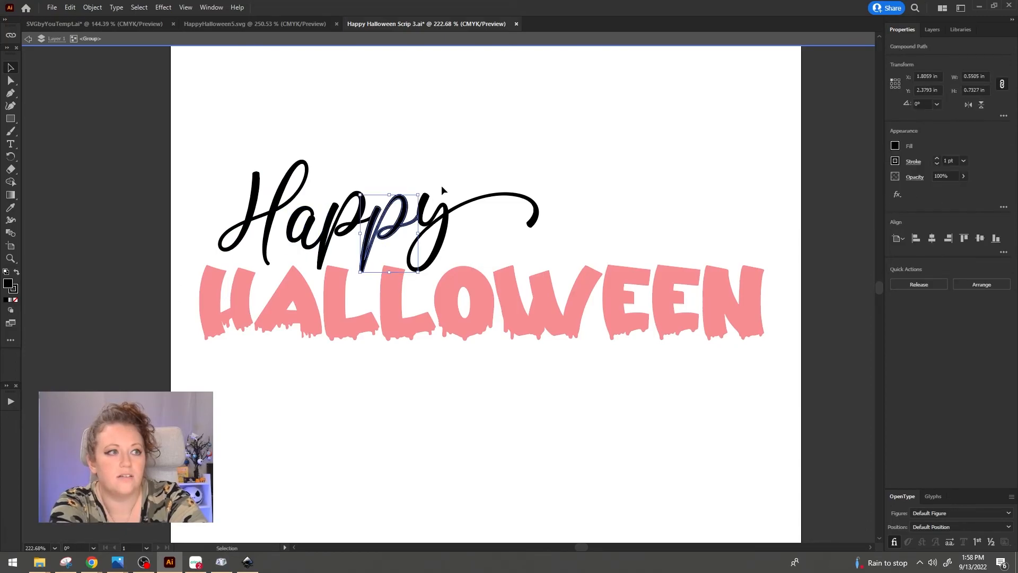
drag(443, 213, 440, 214)
- Unite all the letters of Happy and enlarge the word slightly to about 3.2 in wide above HALLOWEEN
drag(657, 236, 237, 166)
click(897, 285)
drag(437, 243, 440, 242)
drag(439, 242, 439, 243)
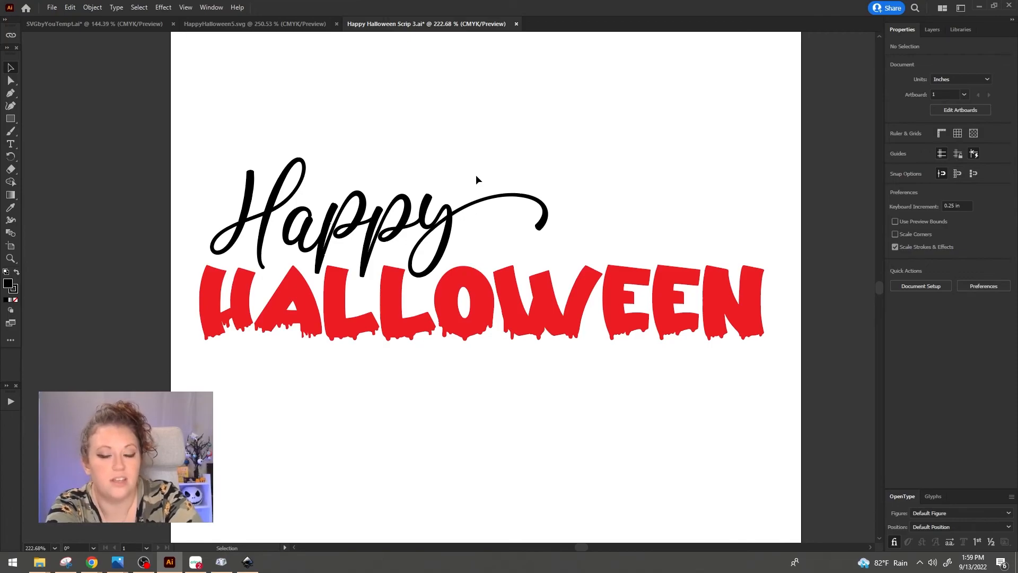
- Apply Outline Stroke to the word Happy and unite the resulting shapes into solid lettering
click(428, 228)
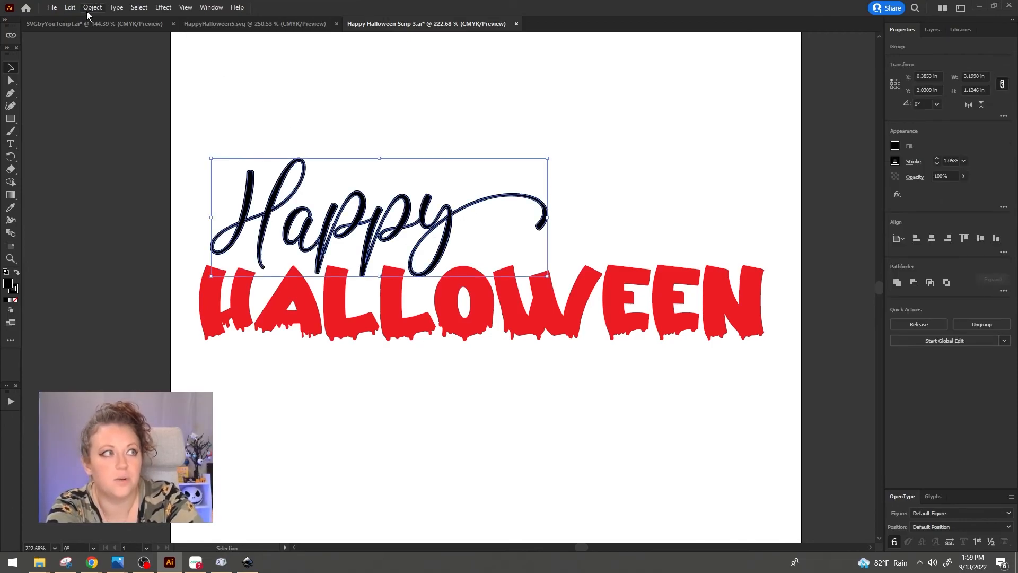
click(91, 7)
mouse_move(187, 262)
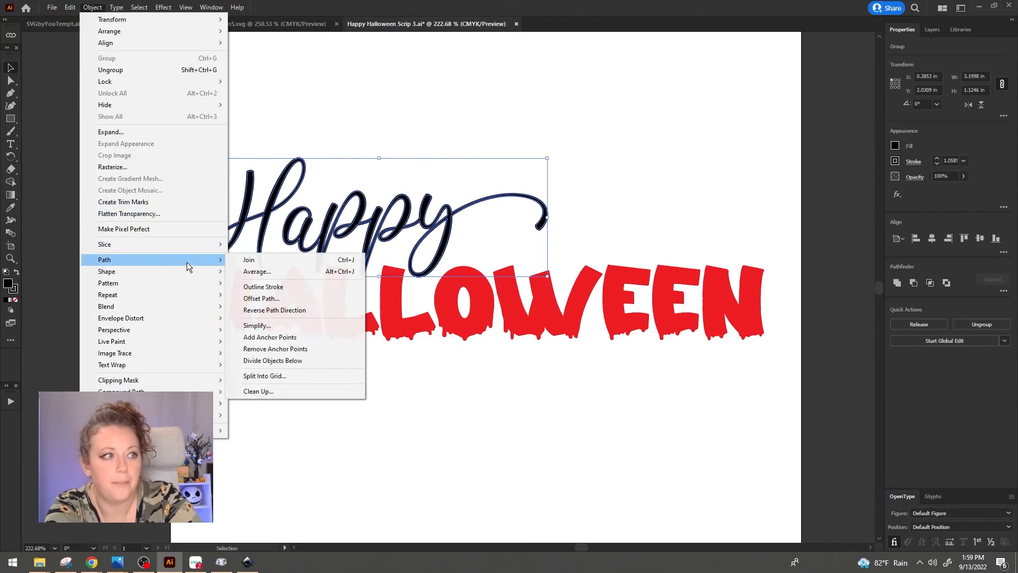
click(261, 287)
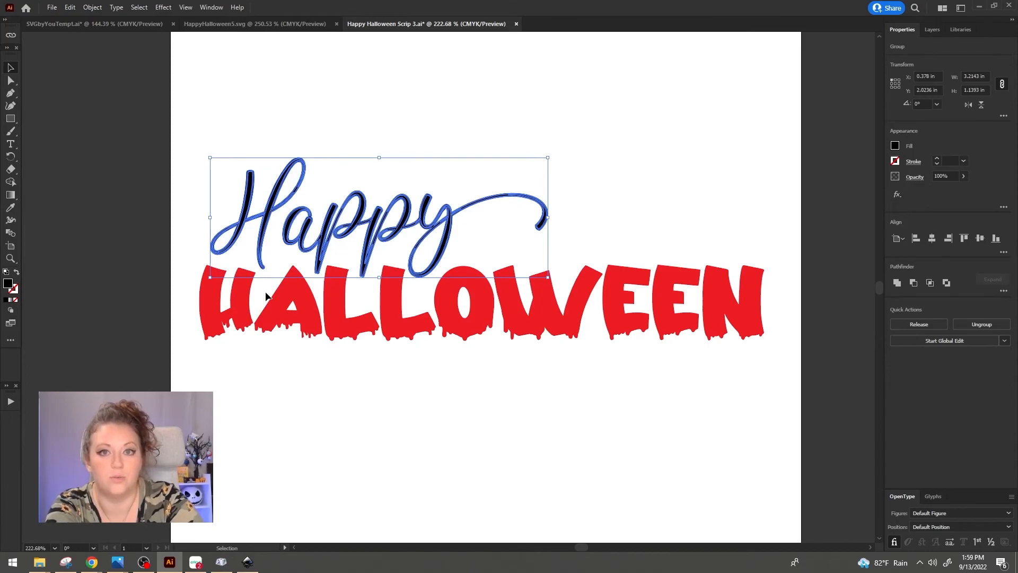
click(895, 287)
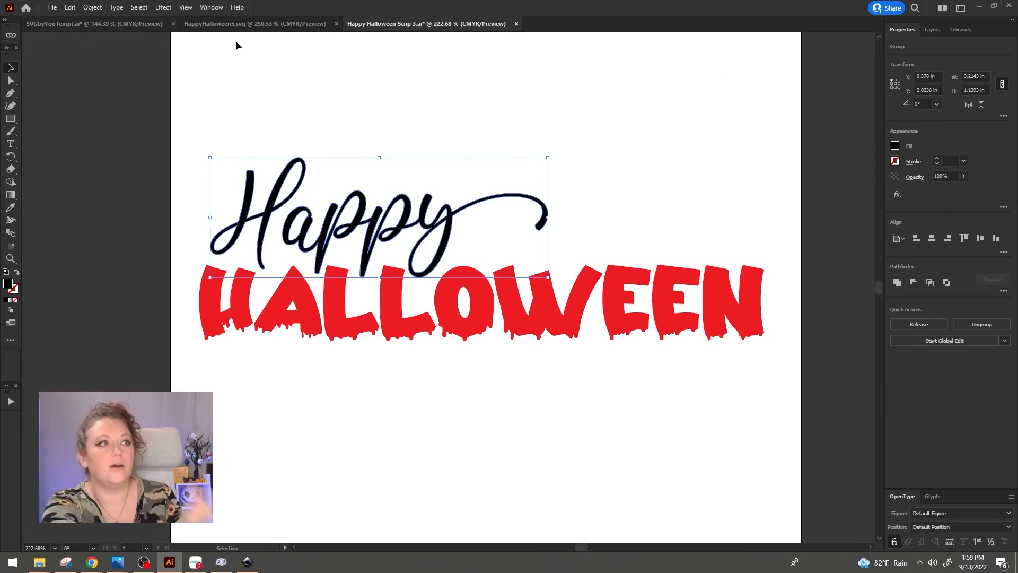
- Copy the MessyBun "Happy Halloween" text from SVGbyYouTempt into Happy Halloween Scrip 3, enlarged to about 4.56 in wide below HALLOWEEN
click(193, 25)
click(152, 25)
click(850, 430)
key(ctrl+c)
click(426, 24)
key(ctrl+v)
drag(498, 276, 527, 394)
drag(461, 435, 465, 509)
drag(538, 453, 564, 463)
- Convert the pasted MessyBun text to outlines and give it a 3 pt stroke
right_click(686, 437)
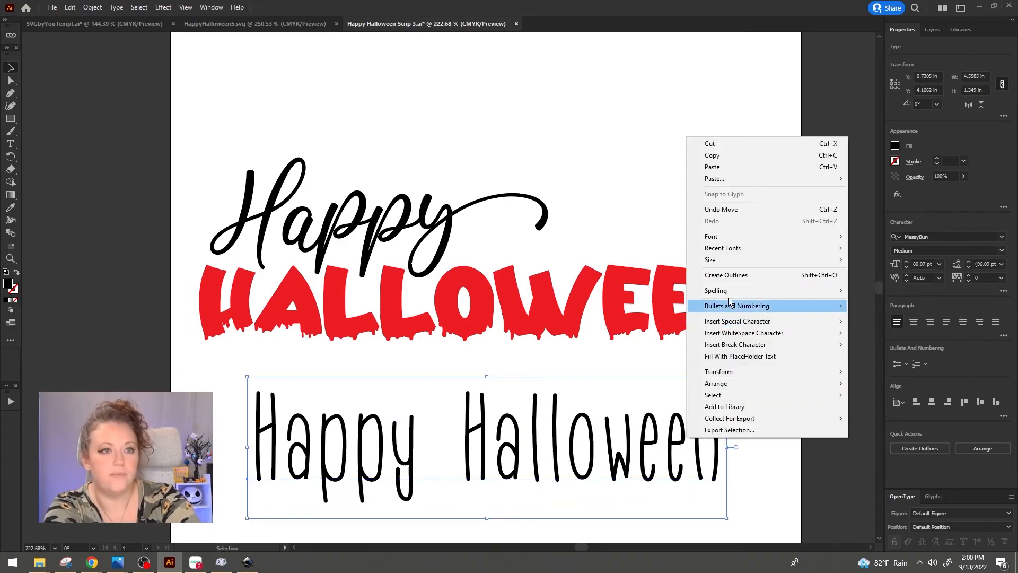
click(739, 276)
click(937, 159)
click(936, 159)
click(937, 159)
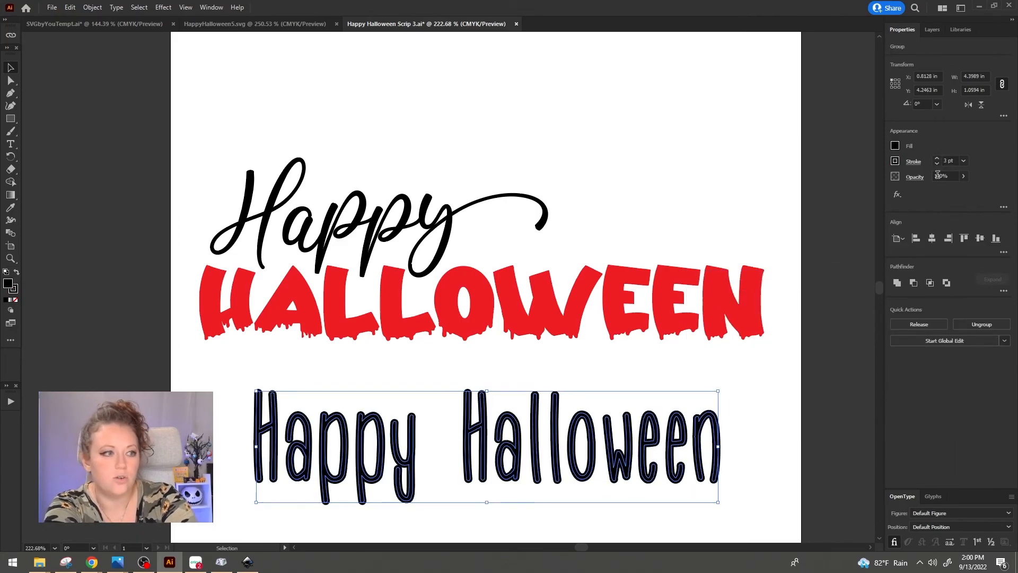
- Apply Outline Stroke to the thickened MessyBun lettering and show its contours with a 0.25 pt stroke and no fill
click(92, 8)
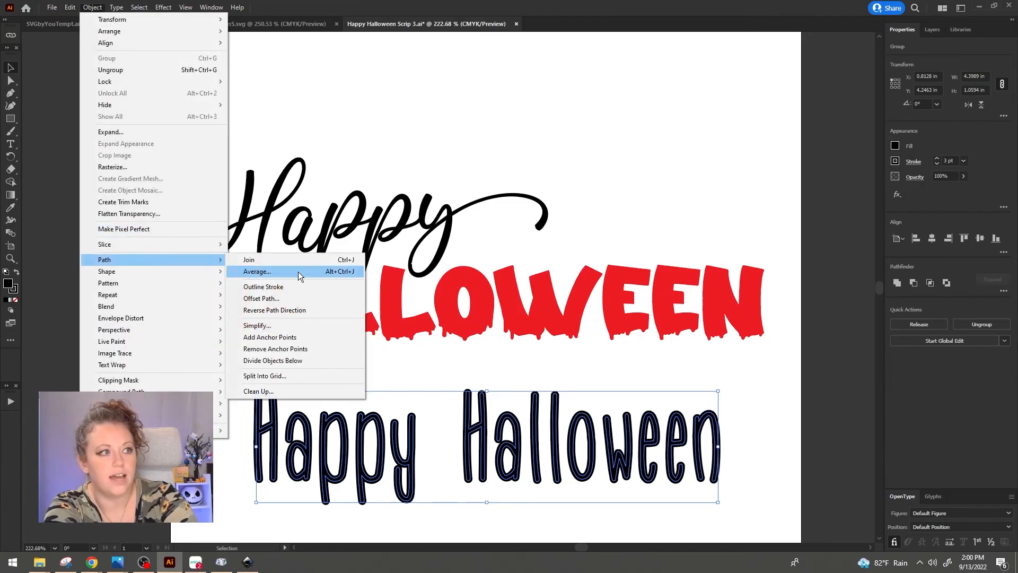
click(295, 286)
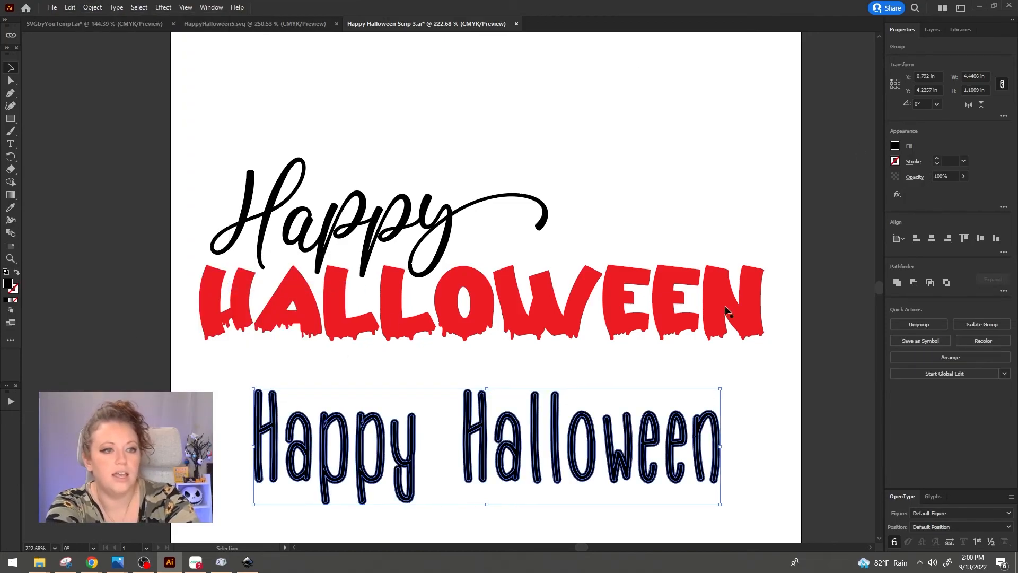
click(963, 161)
click(966, 172)
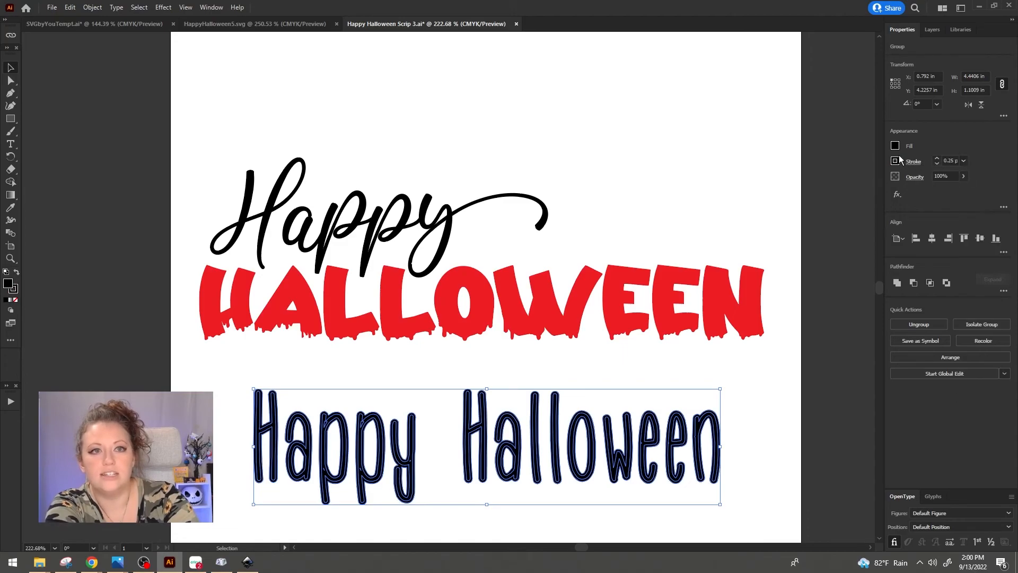
click(895, 146)
click(784, 183)
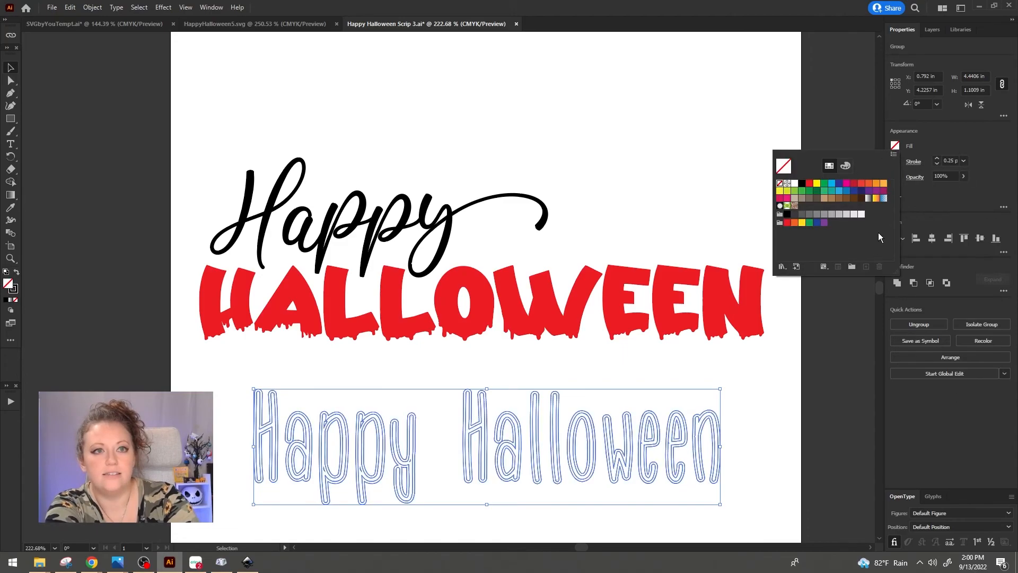
click(756, 471)
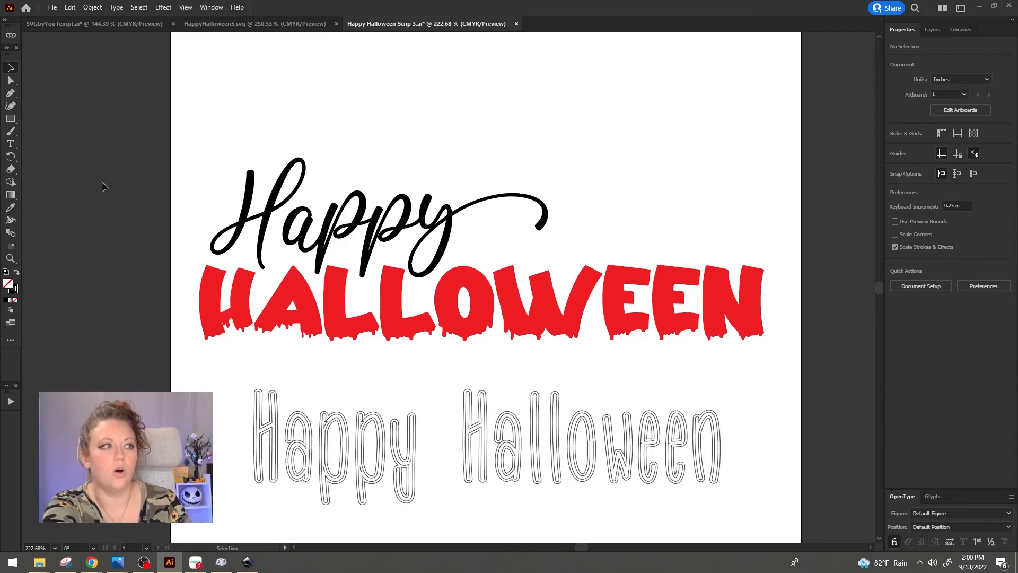
- Unite the overlapping contours of the MessyBun lettering into single outlines and delete that lettering from the artboard
click(10, 258)
drag(451, 467, 685, 425)
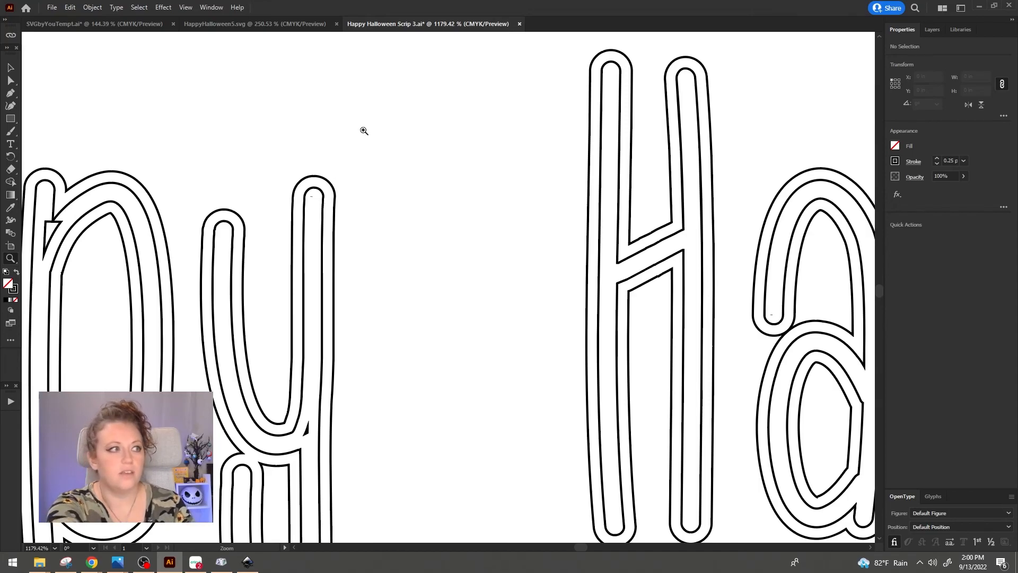
scroll(361, 223, down, 8)
scroll(734, 300, up, 3)
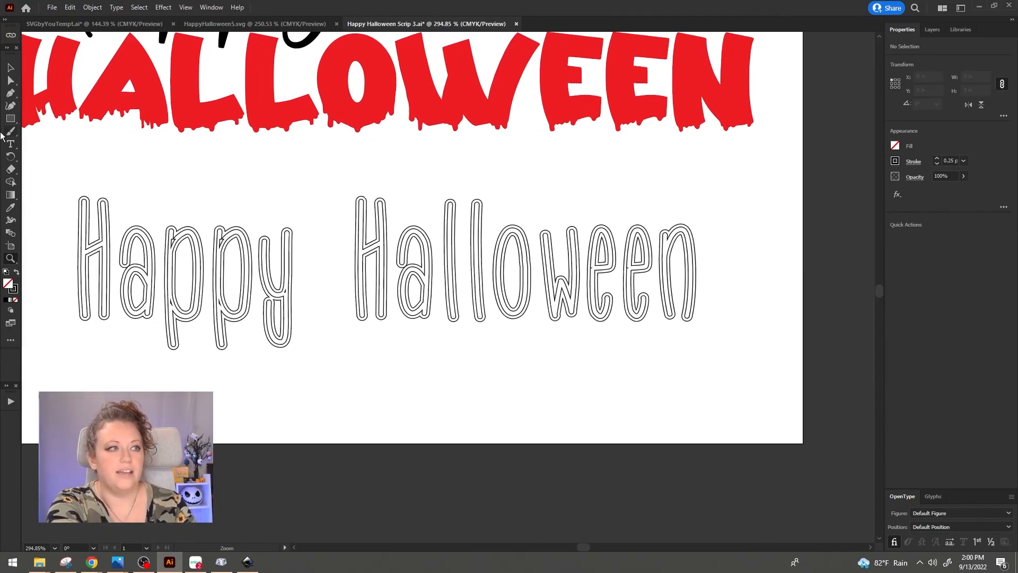
drag(91, 189, 847, 334)
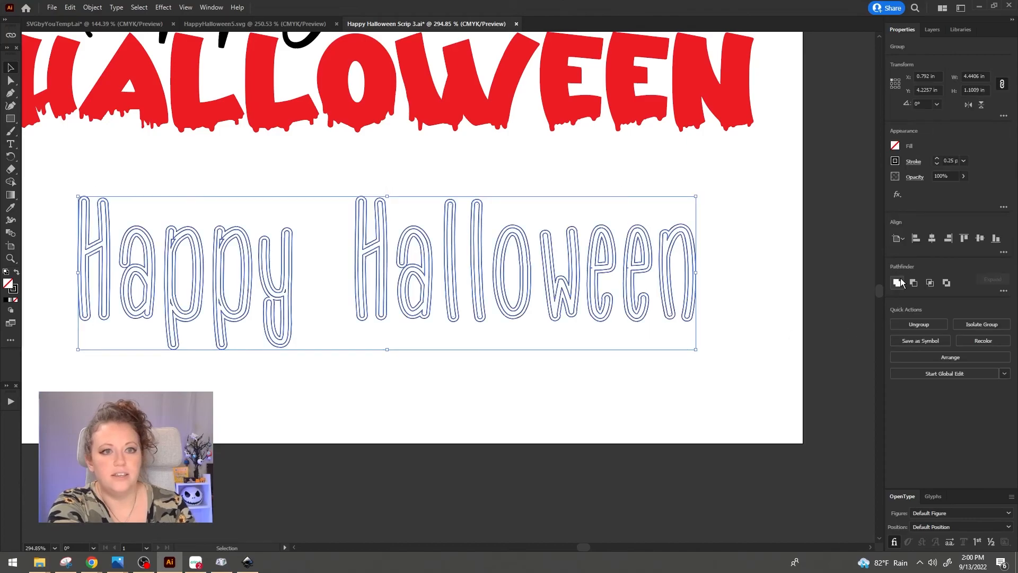
click(896, 283)
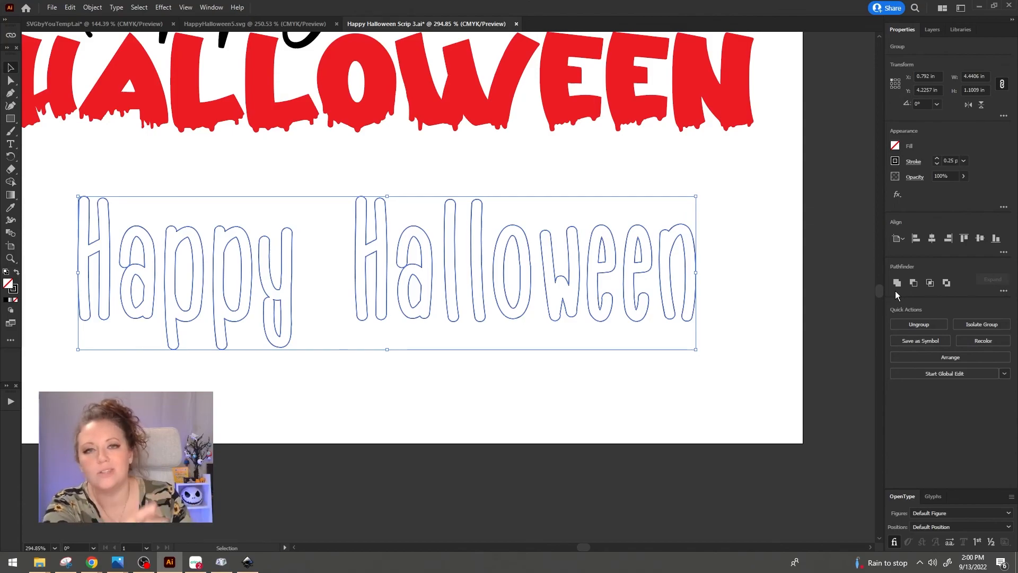
scroll(689, 327, up, 2)
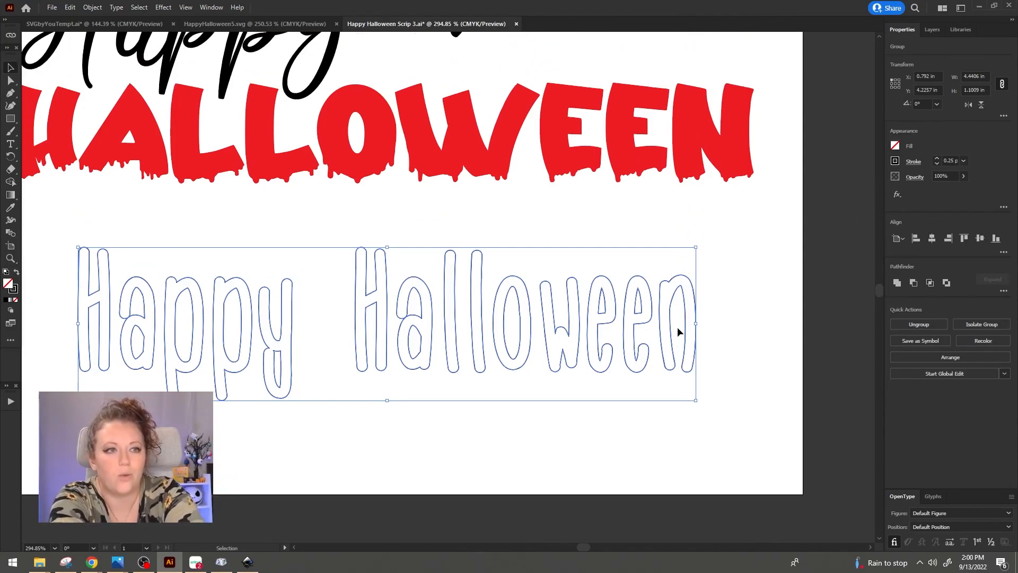
key(Delete)
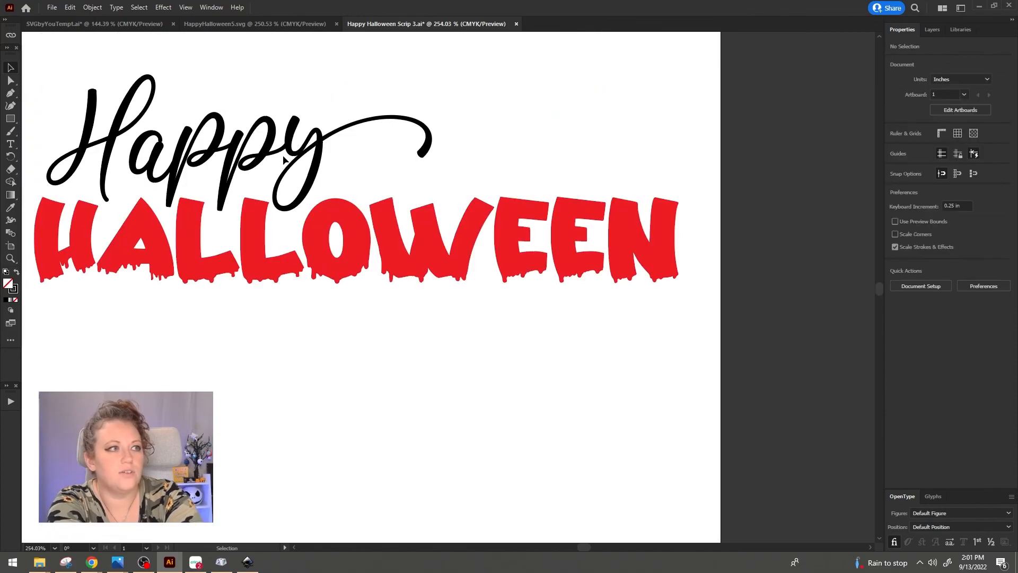
- Save the thickened Happy Halloween design as the SVG file Happy Halloween Scrip 3 in the SVG by You folder
click(295, 150)
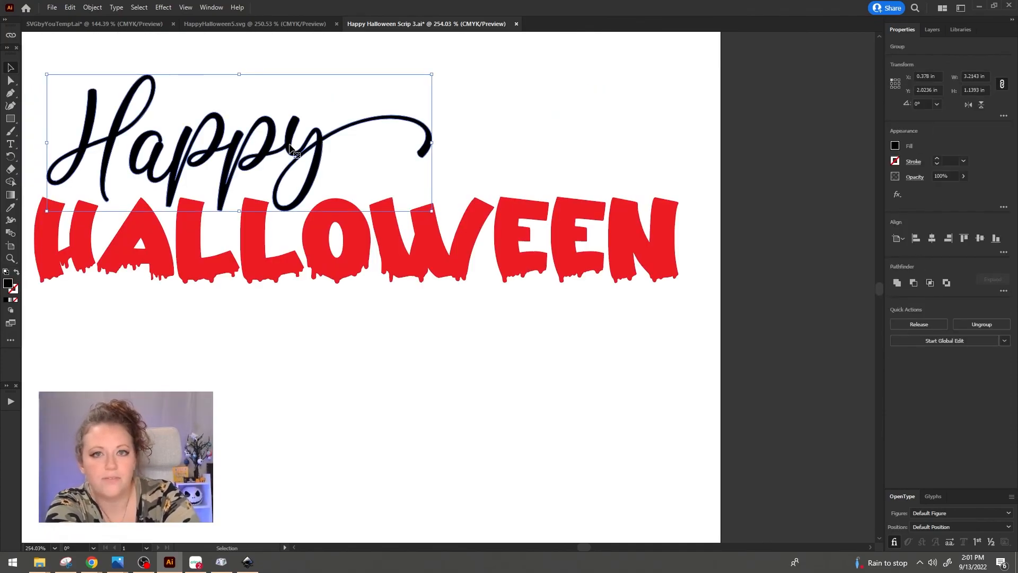
key(ctrl+shift+s)
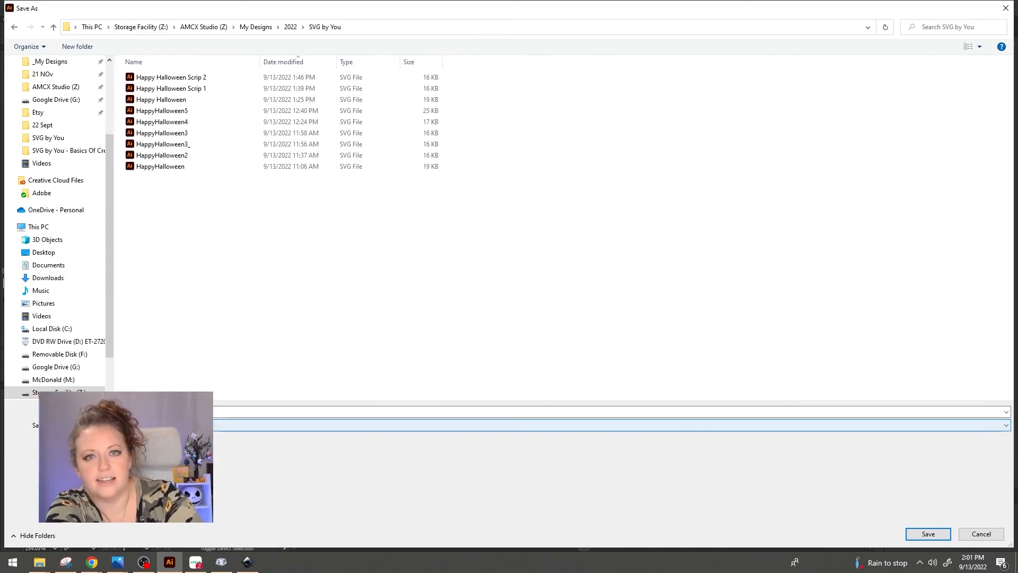
key(Return)
click(445, 412)
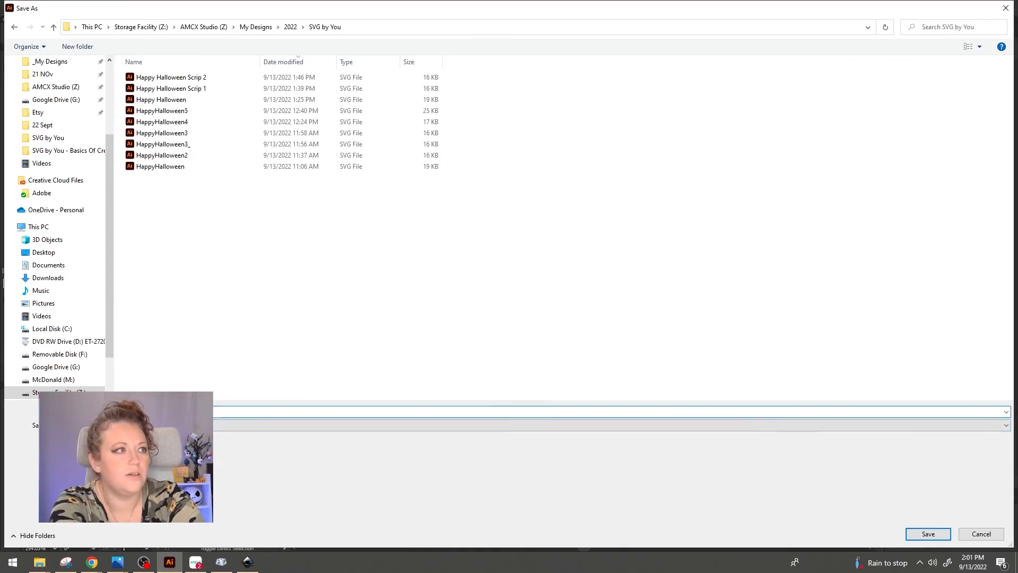
click(928, 533)
click(549, 313)
- Switch to Cricut Design Space and upload Happy Halloween Scrip 3 from the SVG by You folder onto the canvas as a cut image
click(196, 561)
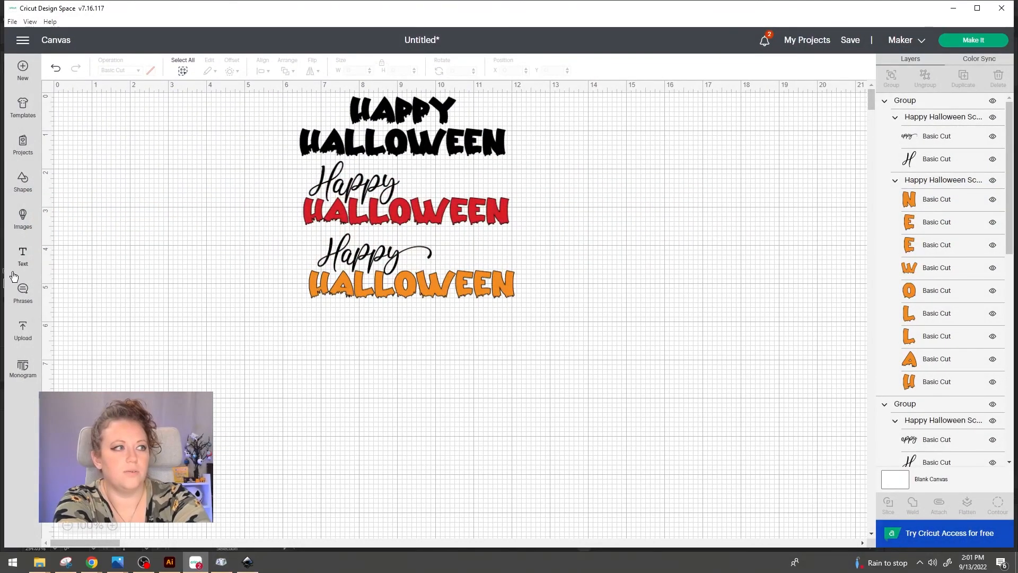
click(23, 329)
click(89, 208)
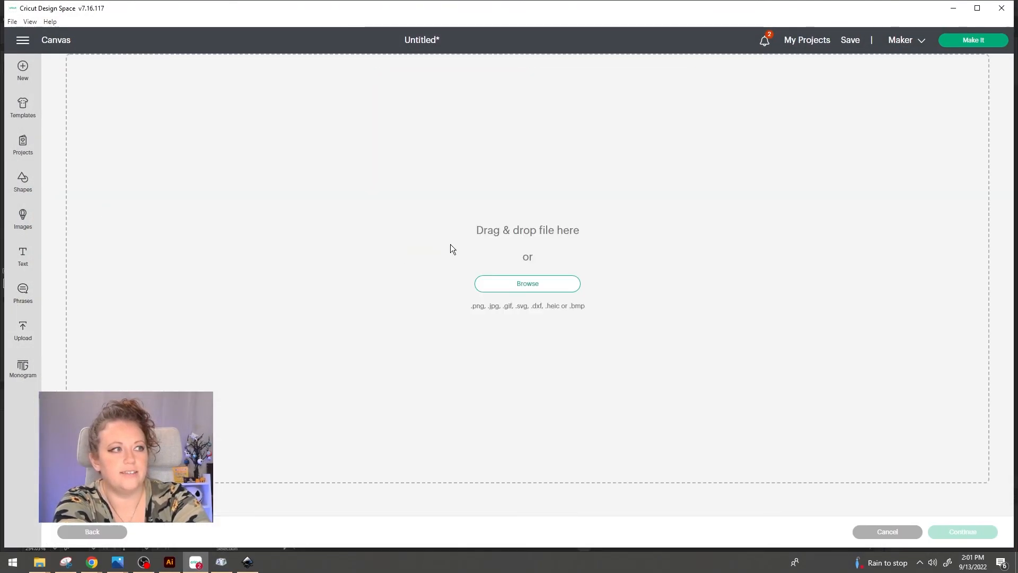
click(575, 282)
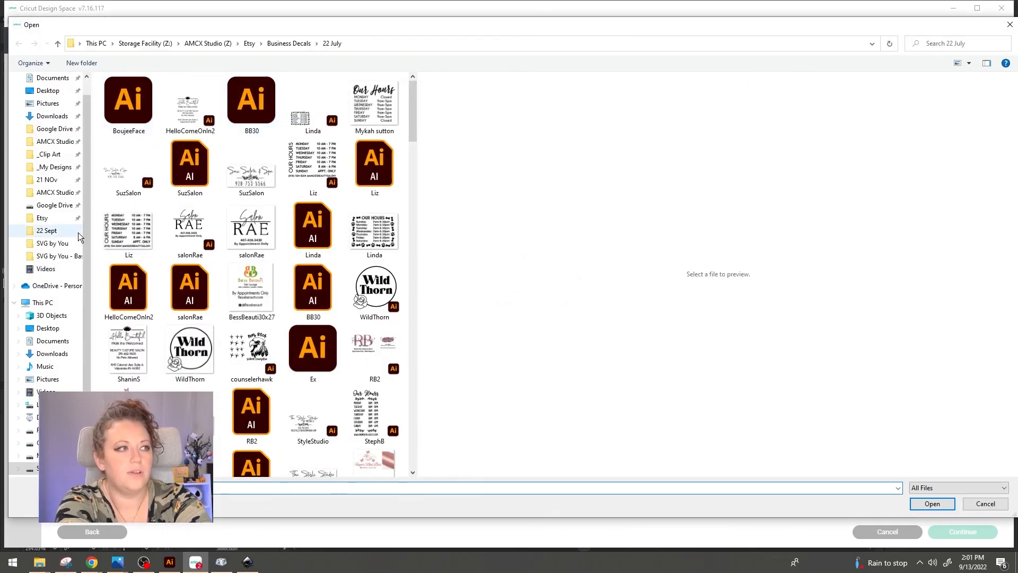
click(53, 243)
double_click(157, 93)
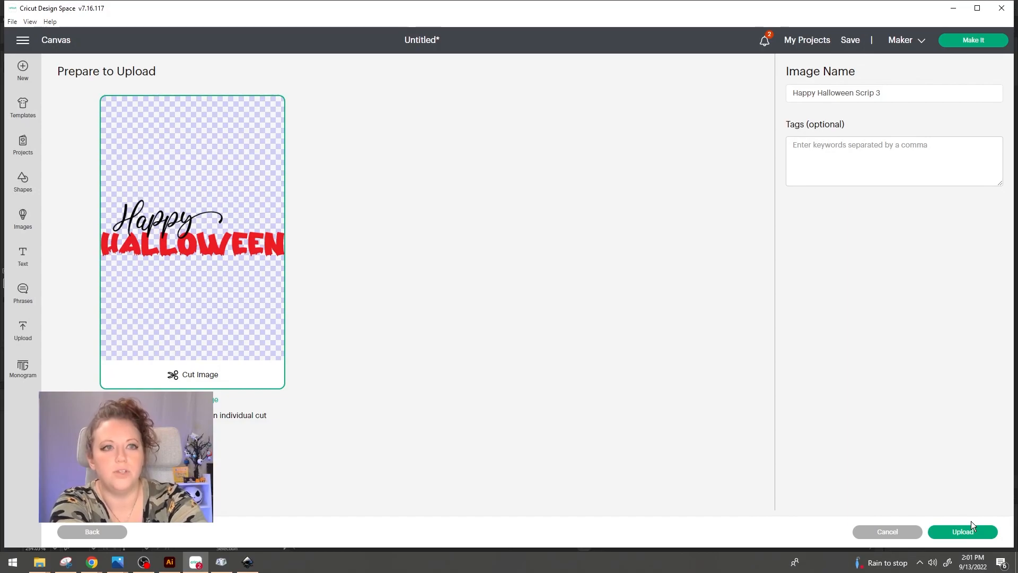
click(963, 531)
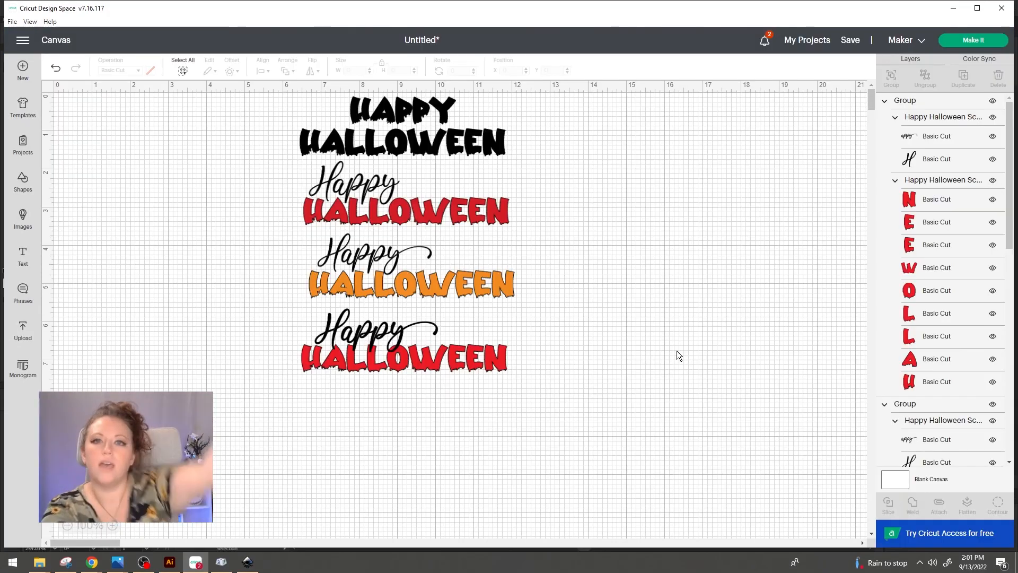